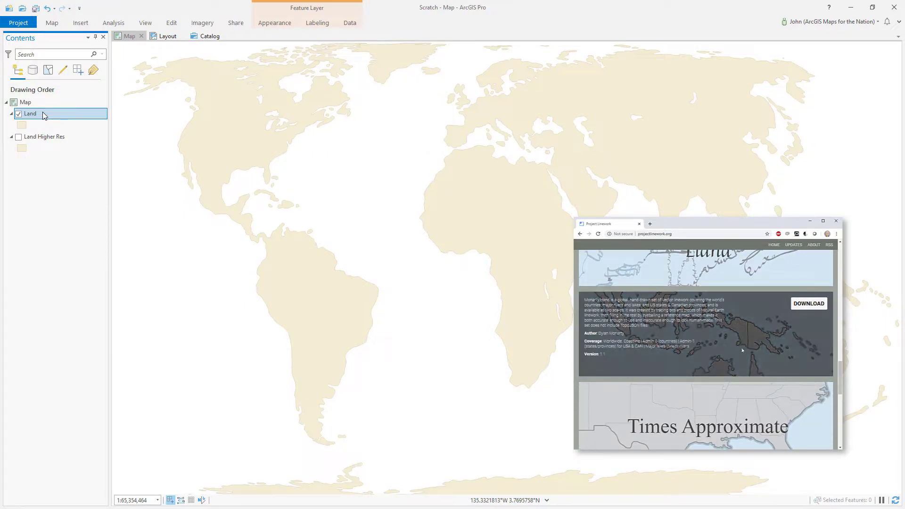
Delete the solid fill layer from the Land layer's polygon symbol
{"action": "left_click", "coordinate": [23, 127]}
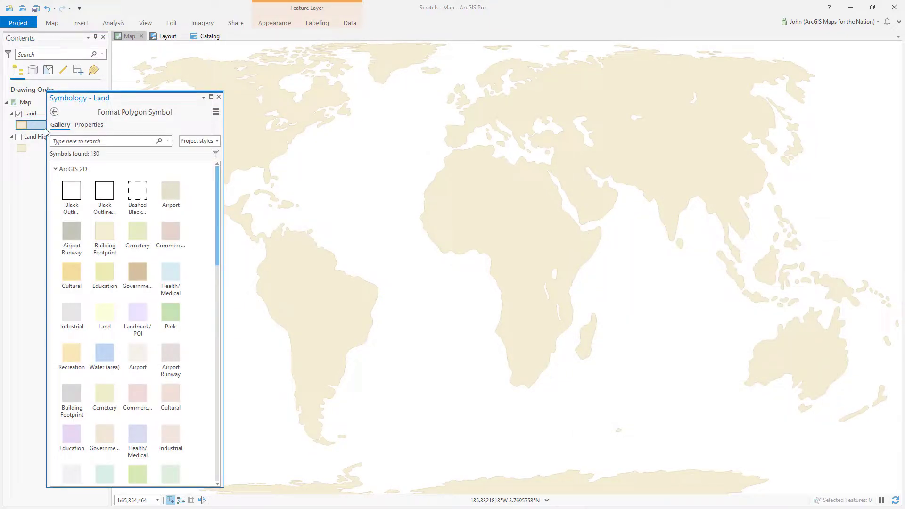
{"action": "left_click", "coordinate": [89, 125]}
{"action": "left_click", "coordinate": [73, 141]}
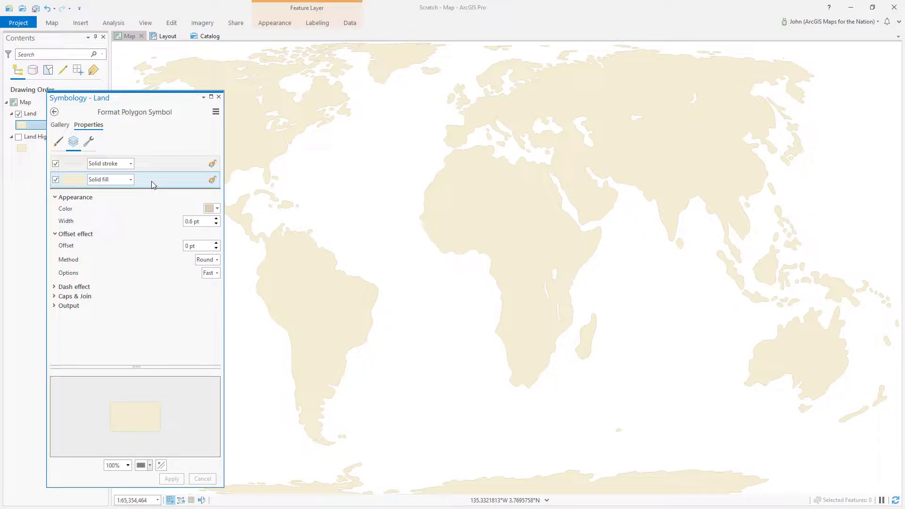
{"action": "left_click", "coordinate": [90, 143]}
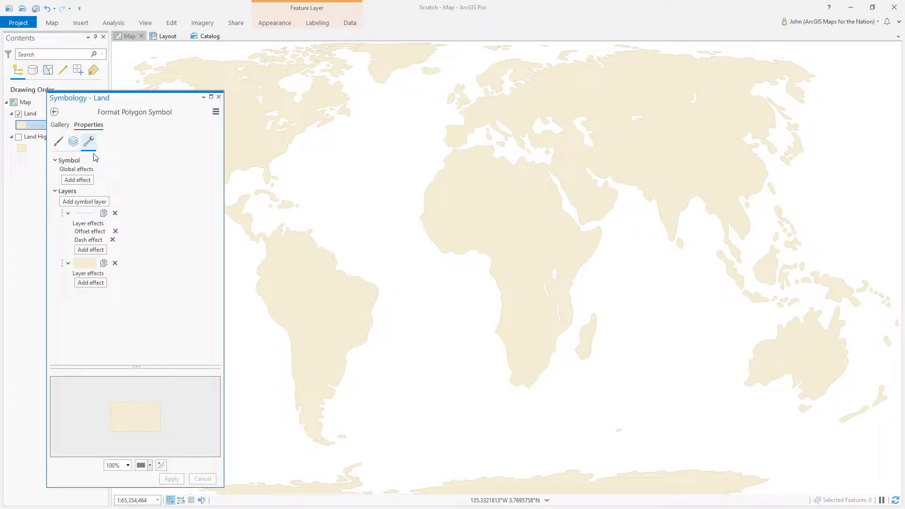
{"action": "left_click", "coordinate": [115, 263]}
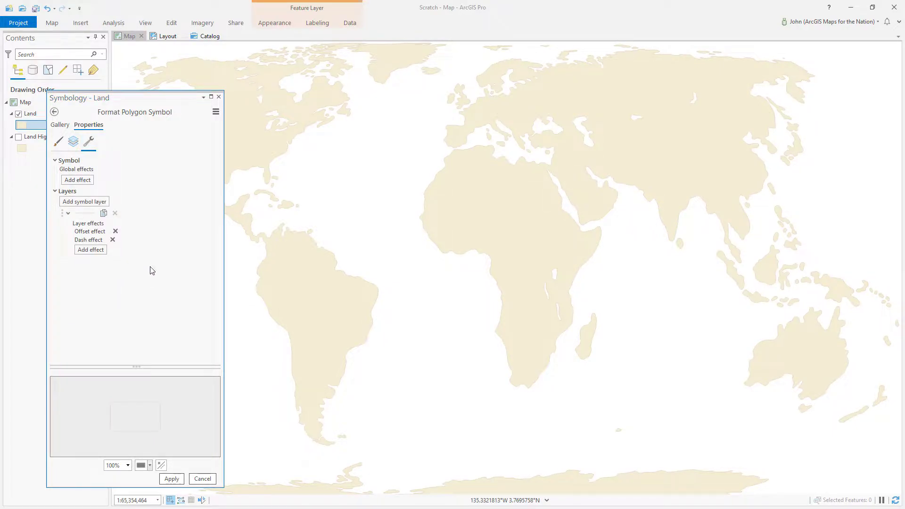
Add a marker layer to the Land polygon symbol, set its size to 1.8 pt, and apply it
{"action": "left_click", "coordinate": [84, 204]}
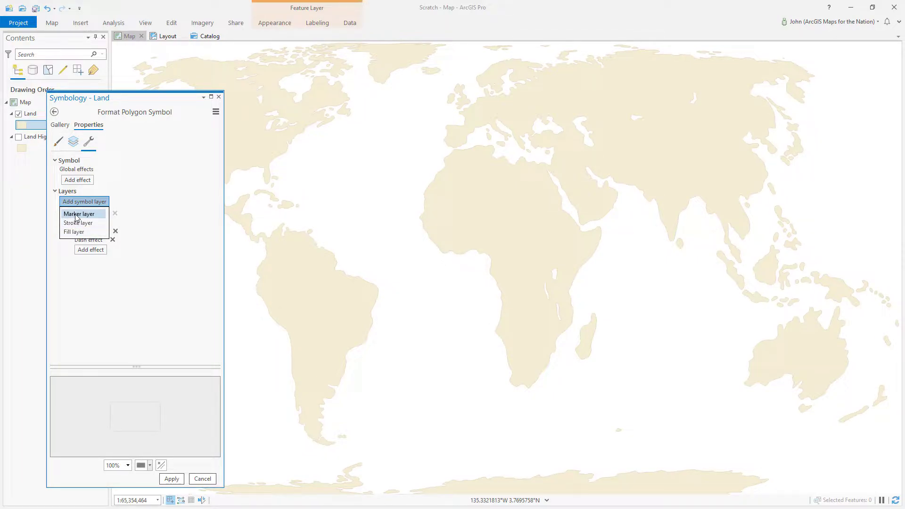
{"action": "left_click", "coordinate": [77, 214]}
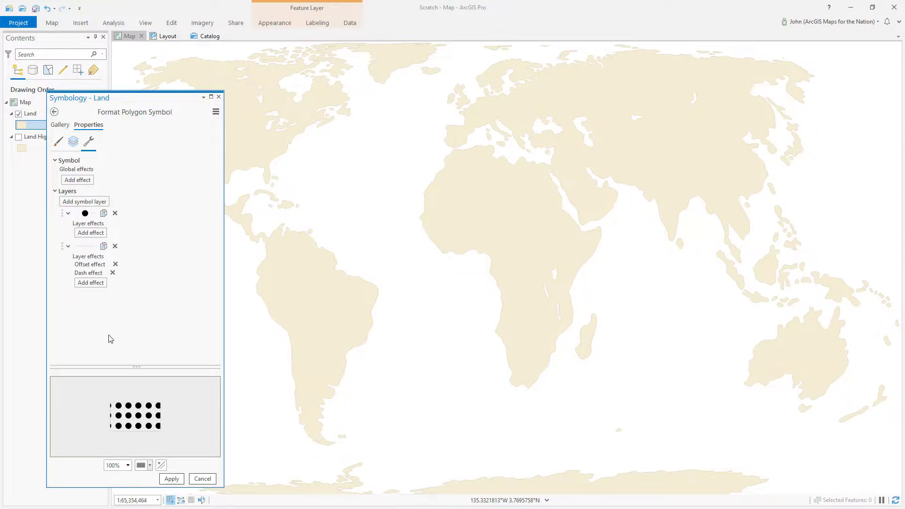
{"action": "left_click", "coordinate": [73, 143]}
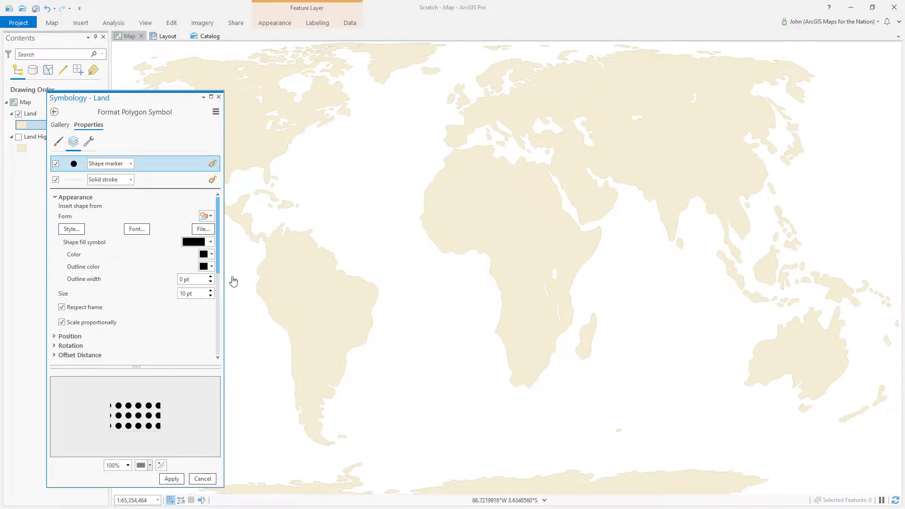
{"action": "left_click", "coordinate": [187, 293]}
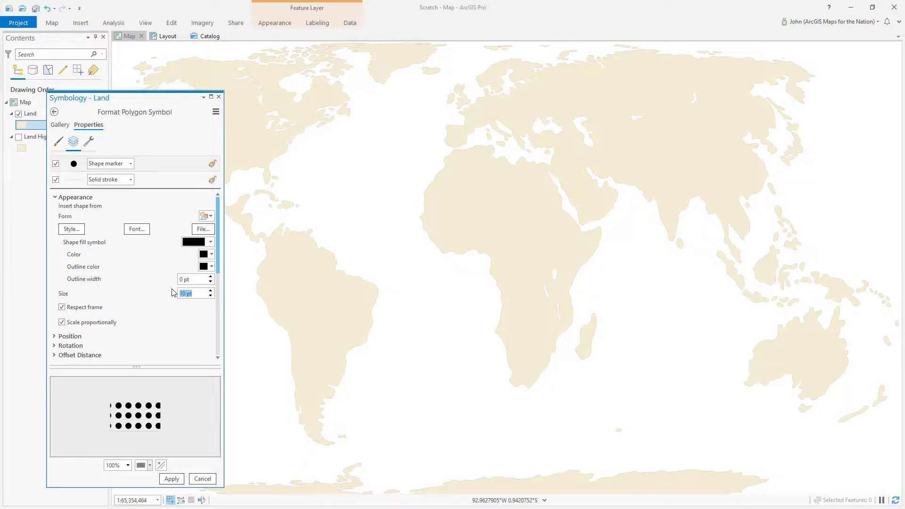
{"action": "type", "text": "1.8"}
{"action": "key", "text": "Tab"}
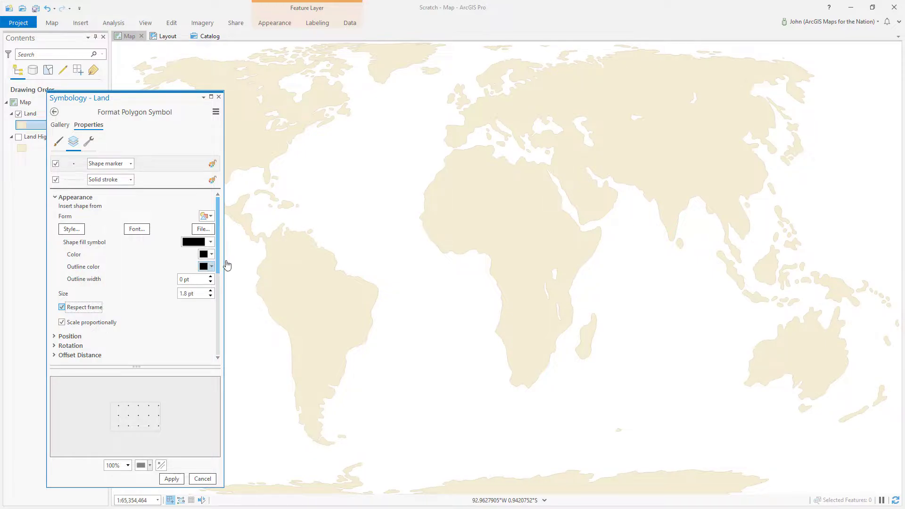
{"action": "left_click_drag", "start_coordinate": [218, 259], "coordinate": [215, 324]}
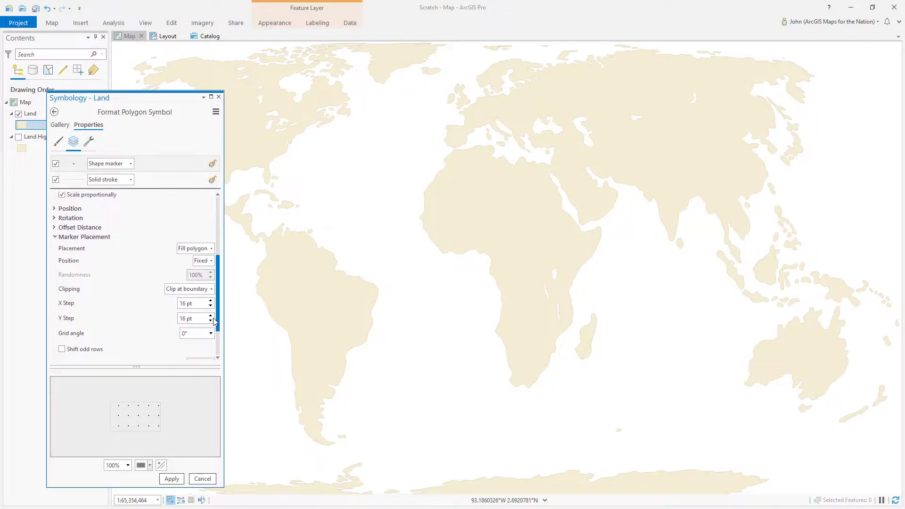
{"action": "left_click", "coordinate": [171, 479]}
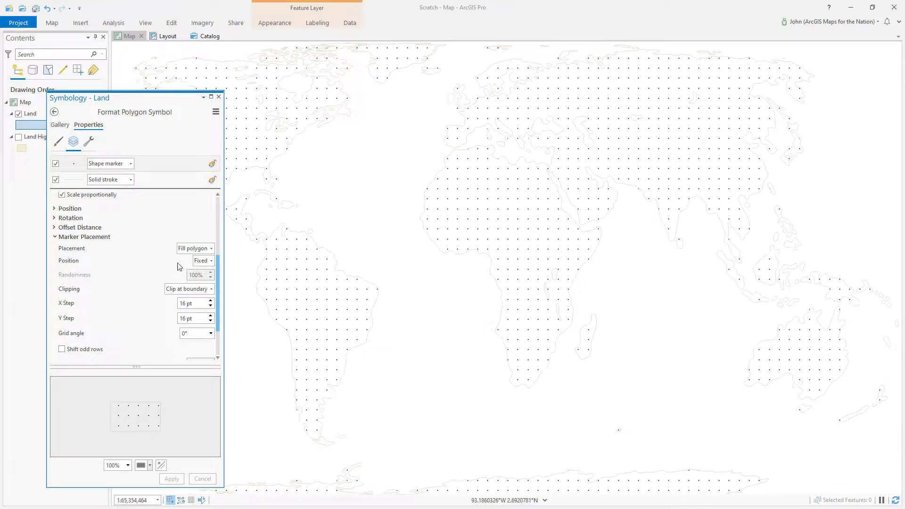
Change the marker placement position to Random and apply it to the Land symbol
{"action": "left_click", "coordinate": [211, 262]}
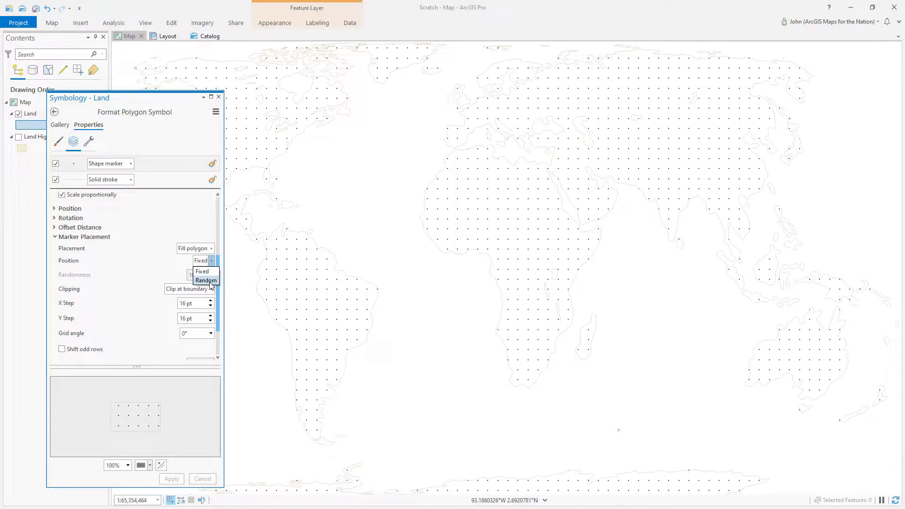
{"action": "left_click", "coordinate": [206, 280]}
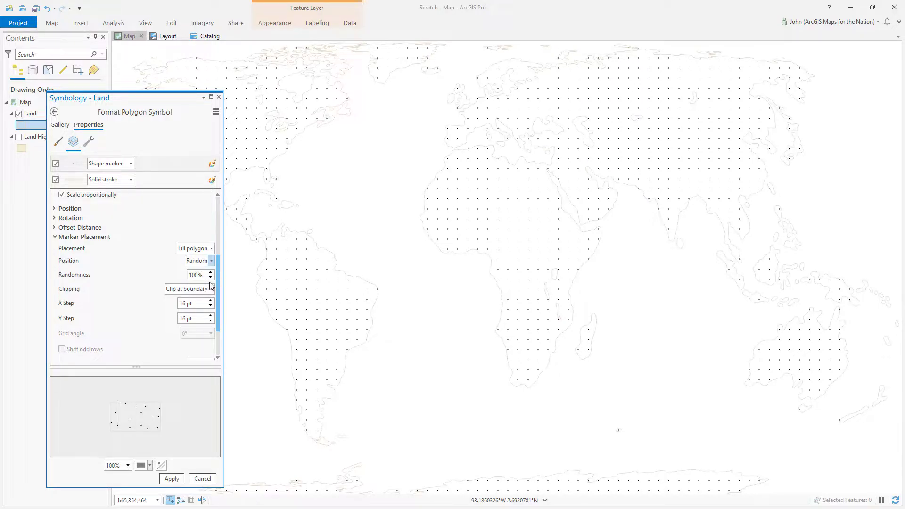
{"action": "left_click", "coordinate": [172, 478]}
Try an X step of 6 pt for the random marker placement and restore it to 16 pt
{"action": "left_click_drag", "start_coordinate": [183, 303], "coordinate": [167, 306]}
{"action": "key", "text": "BackSpace"}
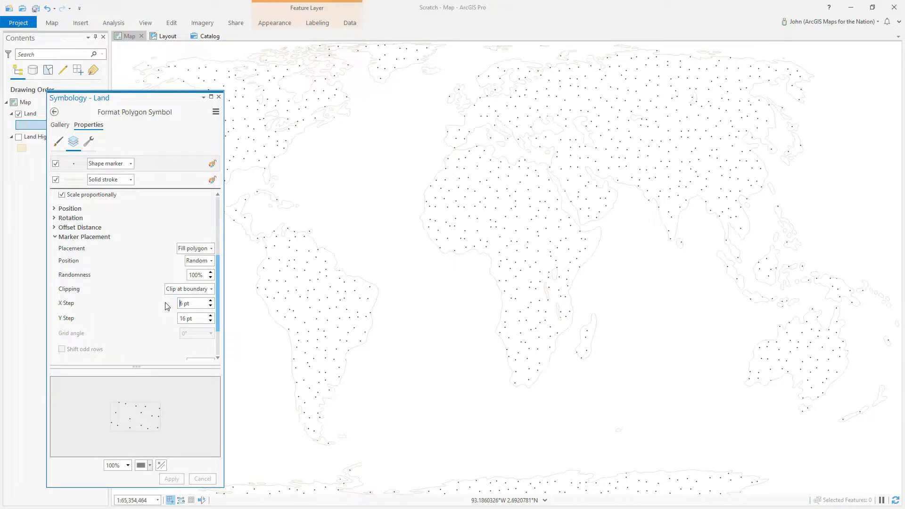
{"action": "key", "text": "Tab"}
{"action": "left_click", "coordinate": [171, 479]}
{"action": "key", "text": "Tab"}
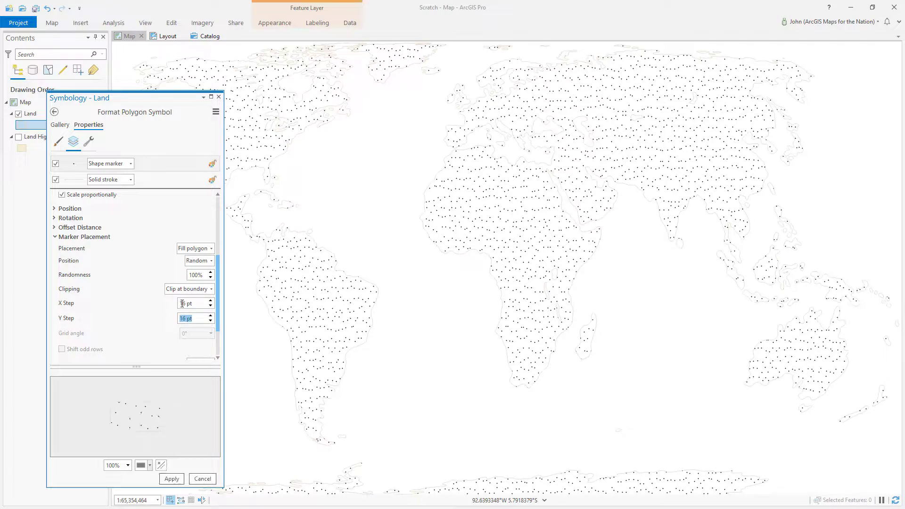
Set the seed value of the random marker placement to 16 and apply it
{"action": "scroll", "coordinate": [214, 313], "scroll_direction": "down", "scroll_amount": 3}
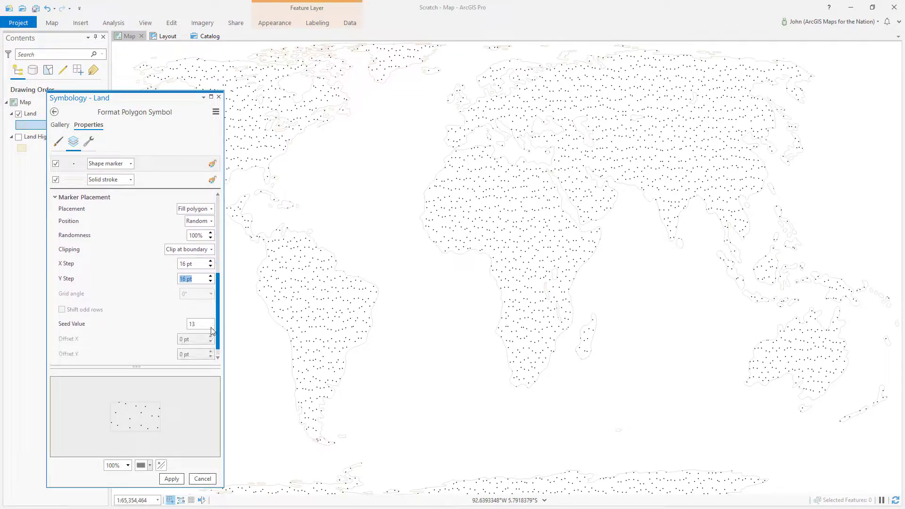
{"action": "double_click", "coordinate": [200, 314]}
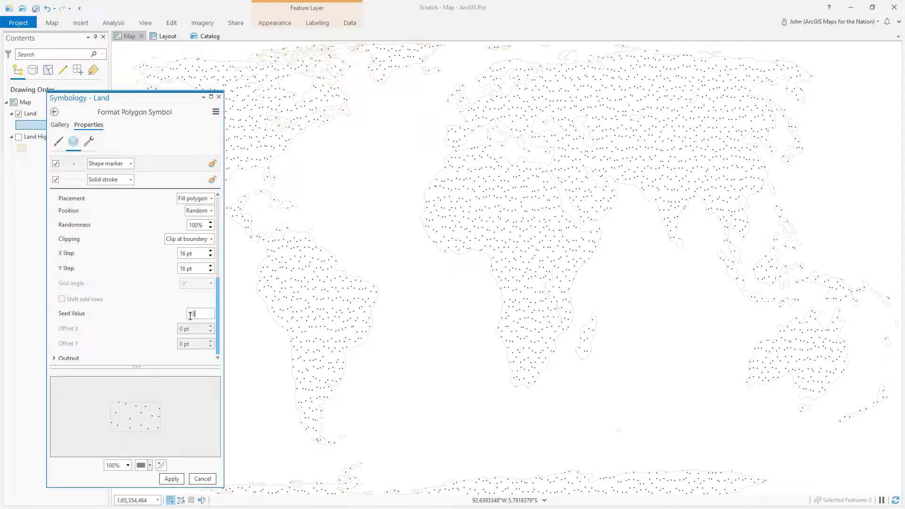
{"action": "left_click_drag", "start_coordinate": [192, 313], "coordinate": [209, 311]}
{"action": "type", "text": "6"}
{"action": "left_click", "coordinate": [172, 478]}
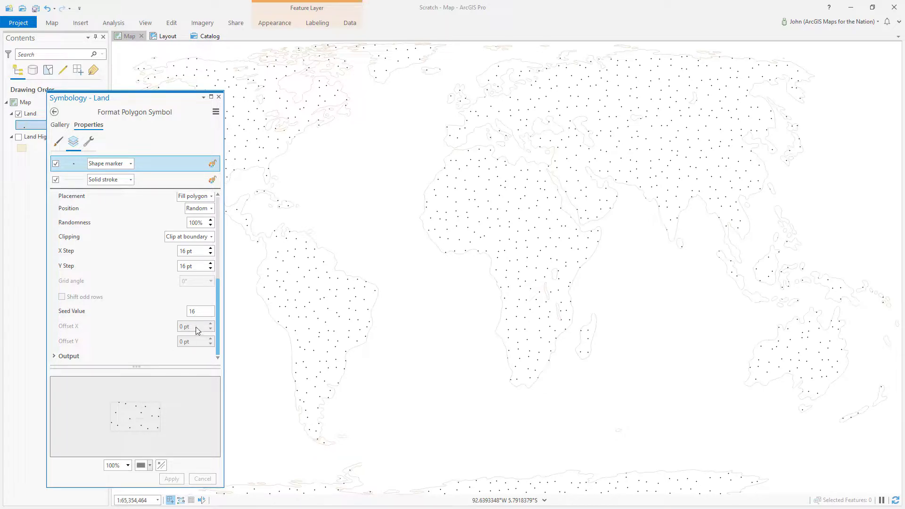
Duplicate the shape marker layer in the Land symbol and apply the change
{"action": "left_click_drag", "start_coordinate": [218, 303], "coordinate": [219, 213]}
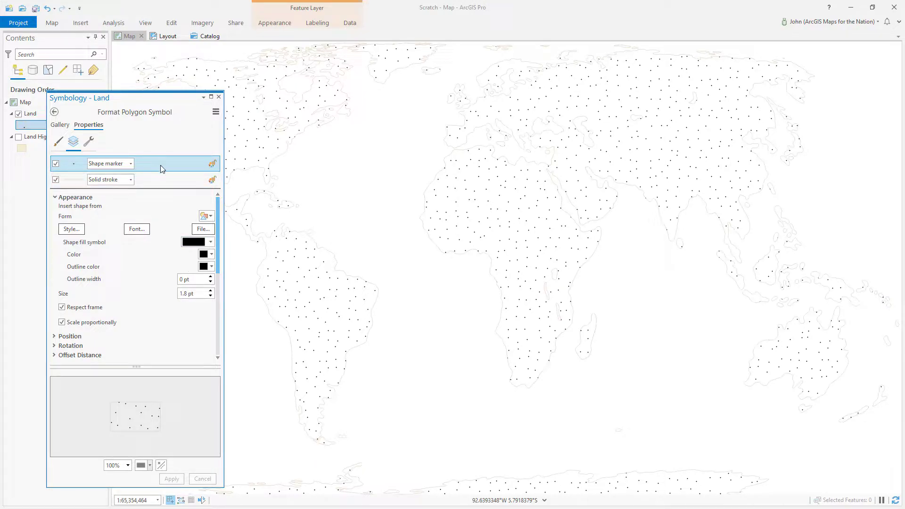
{"action": "left_click", "coordinate": [89, 143]}
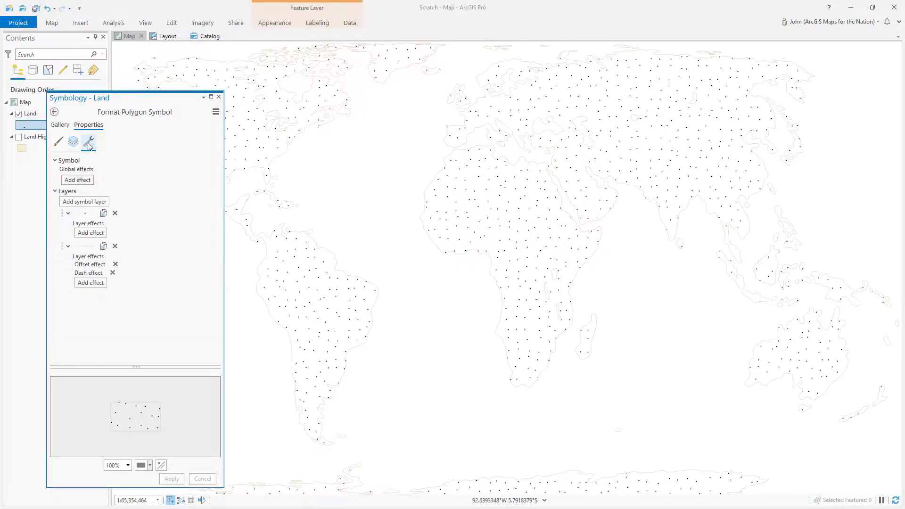
{"action": "left_click", "coordinate": [103, 215]}
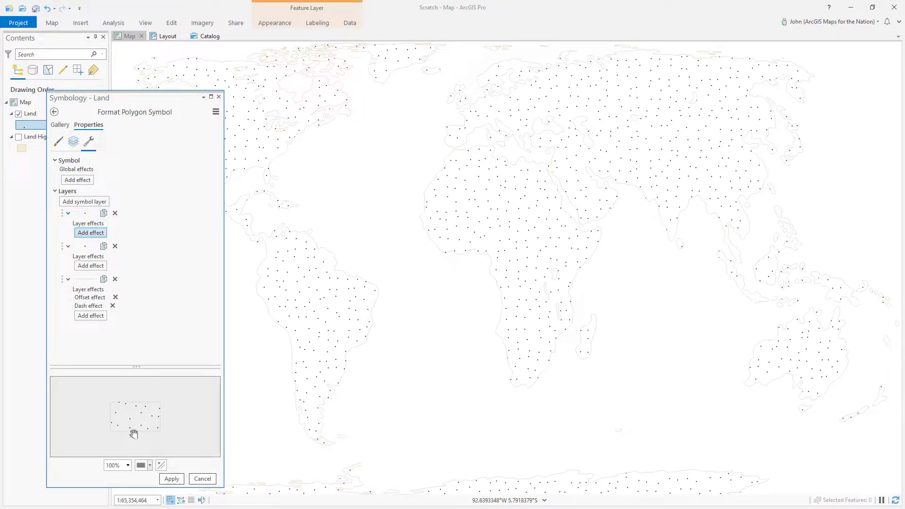
{"action": "left_click", "coordinate": [171, 479]}
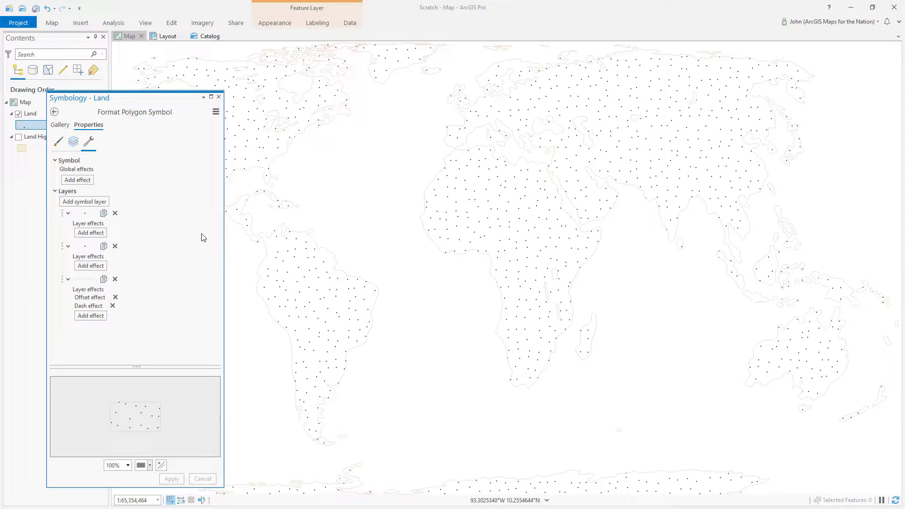
Add a Donut effect to the top shape marker layer, using the Round method and the Accurate option
{"action": "left_click", "coordinate": [90, 233]}
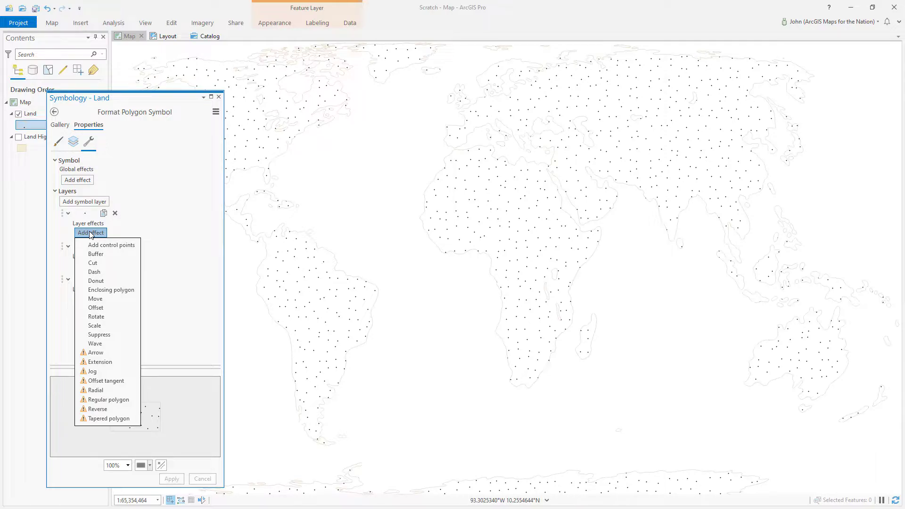
{"action": "left_click", "coordinate": [95, 281]}
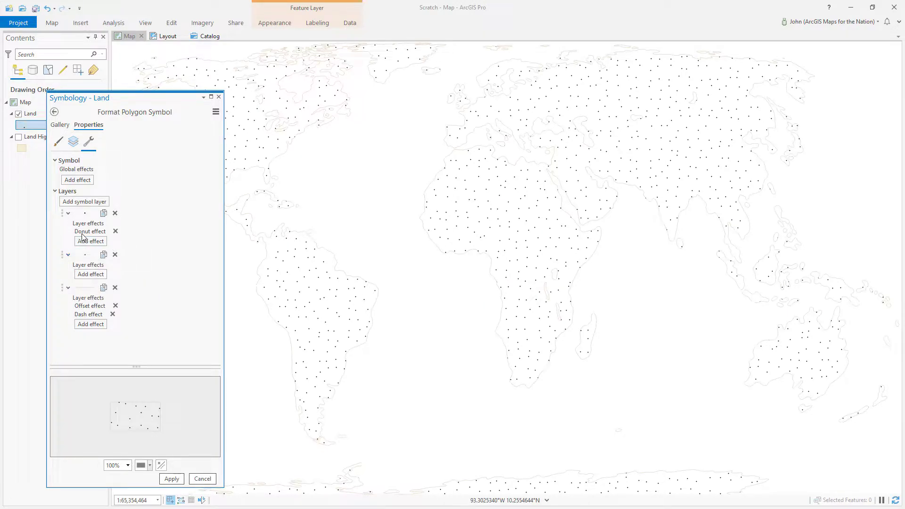
{"action": "left_click", "coordinate": [74, 143]}
{"action": "left_click", "coordinate": [160, 165]}
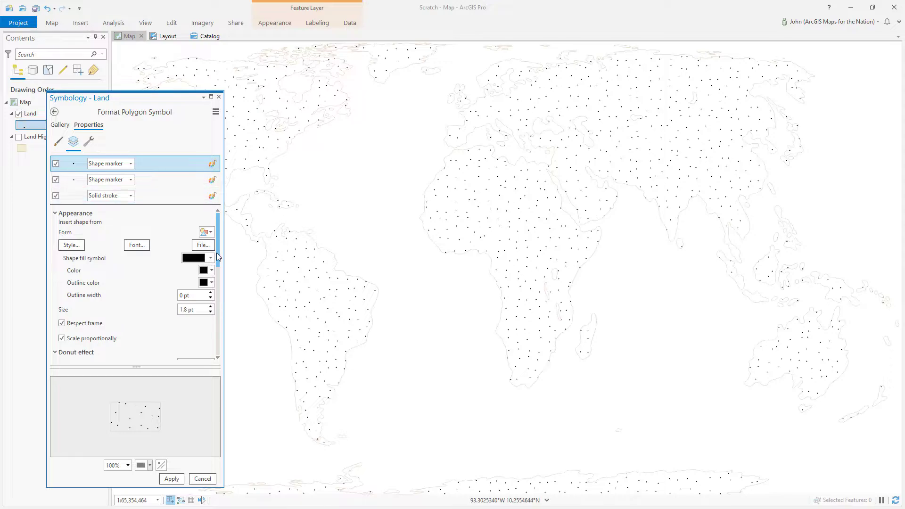
{"action": "left_click_drag", "start_coordinate": [216, 252], "coordinate": [217, 296]}
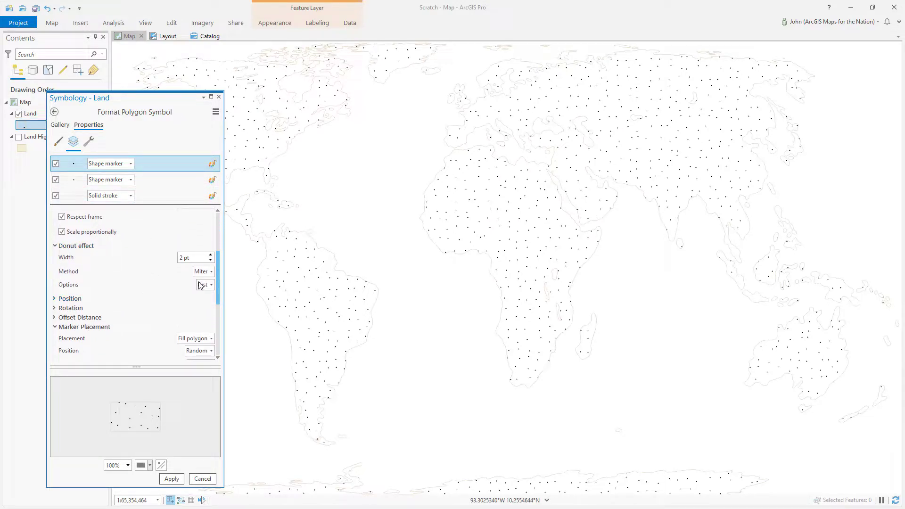
{"action": "left_click", "coordinate": [210, 272]}
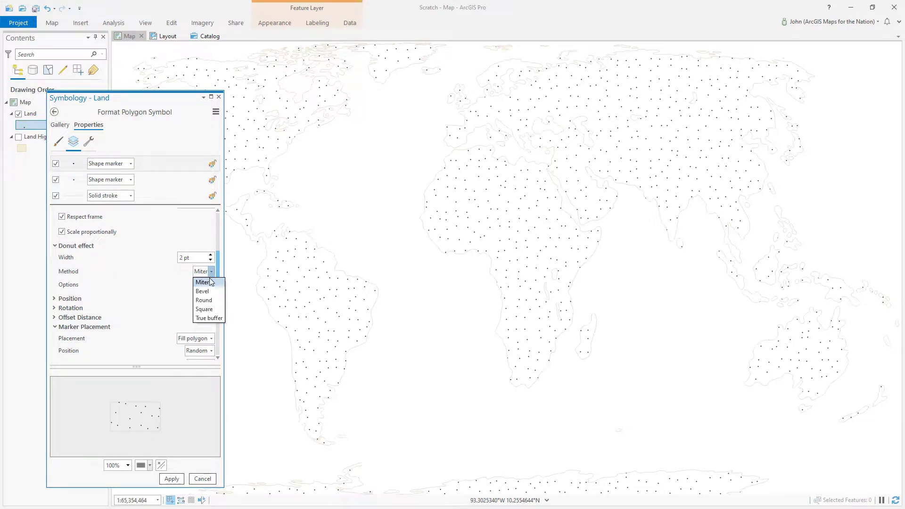
{"action": "left_click", "coordinate": [207, 303]}
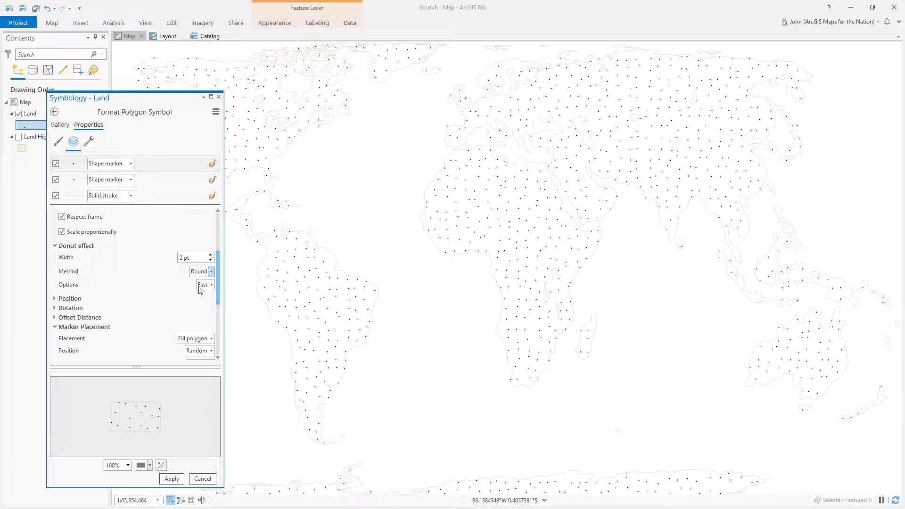
{"action": "left_click", "coordinate": [209, 284]}
{"action": "left_click", "coordinate": [209, 304]}
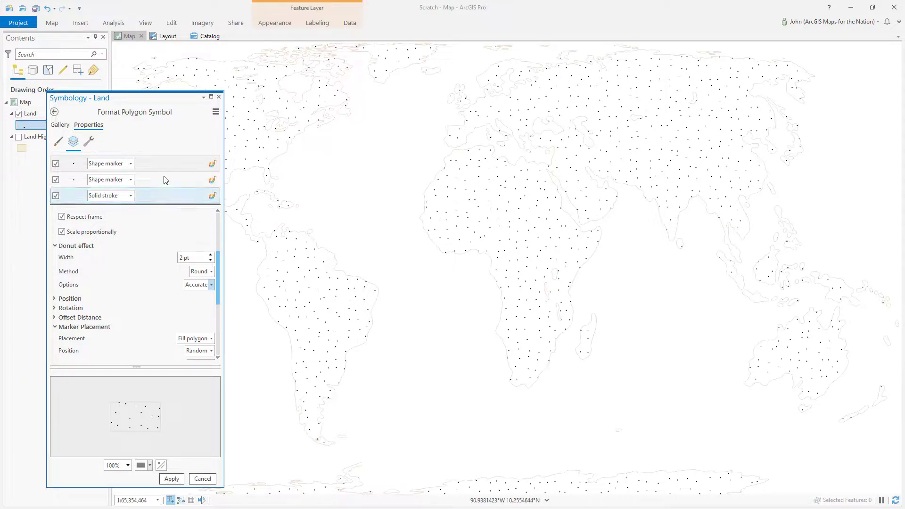
{"action": "left_click", "coordinate": [156, 164]}
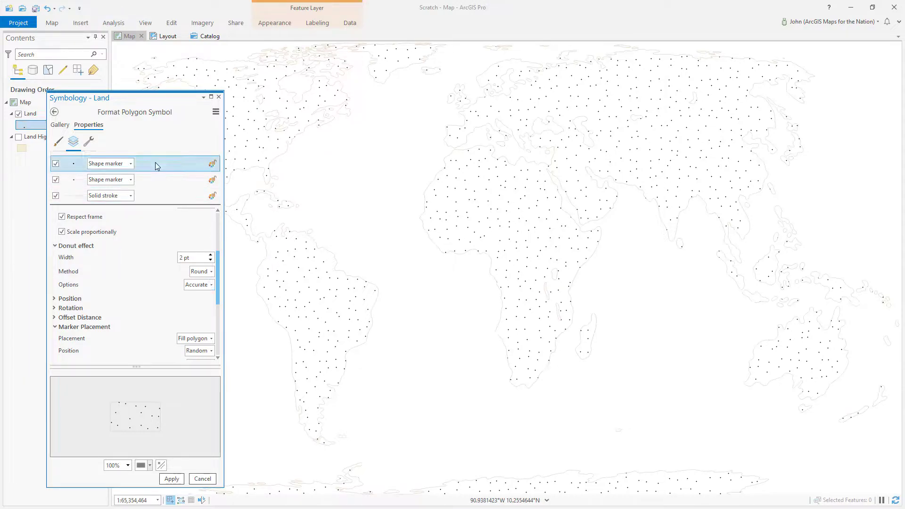
Add a fill layer to the Land symbol and give it a Donut effect
{"action": "left_click", "coordinate": [87, 144]}
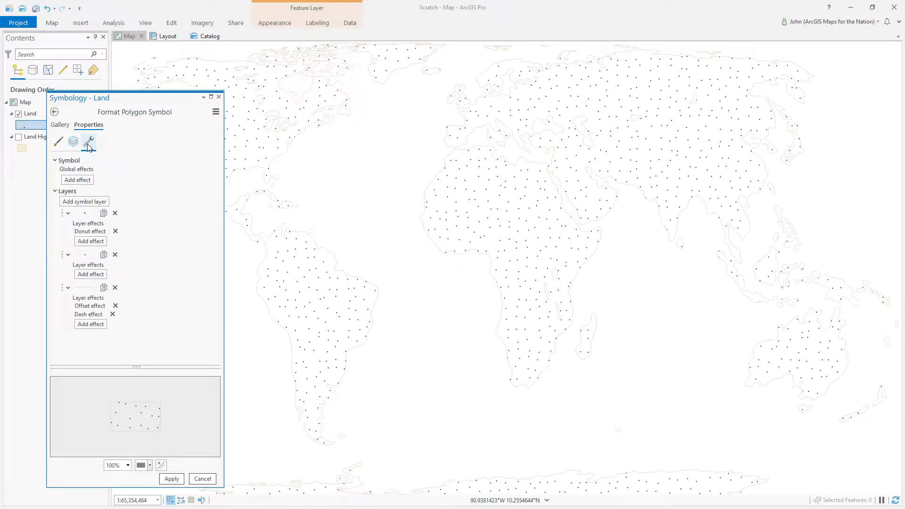
{"action": "left_click", "coordinate": [91, 201]}
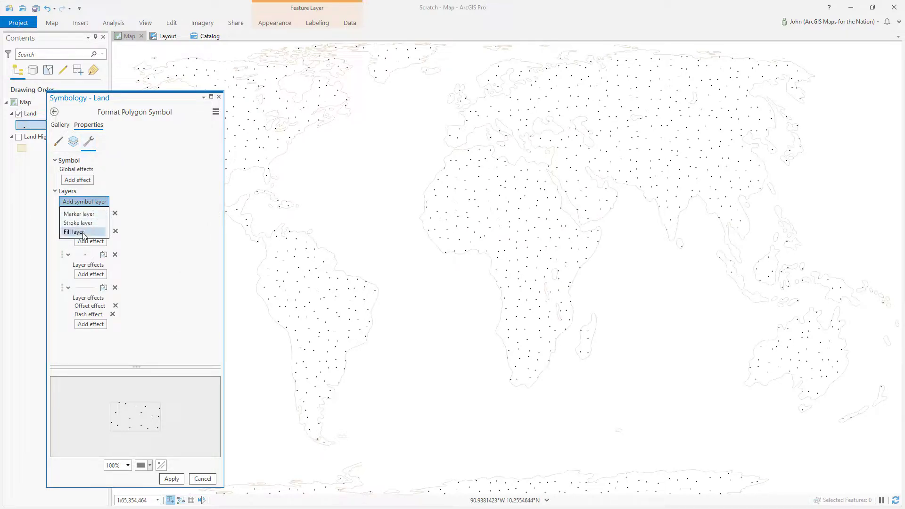
{"action": "left_click", "coordinate": [83, 232]}
{"action": "left_click", "coordinate": [90, 233]}
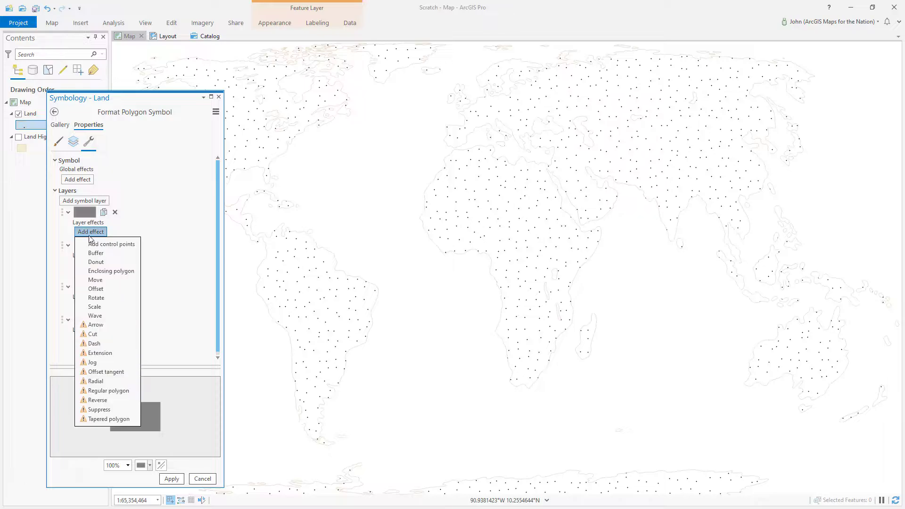
{"action": "left_click", "coordinate": [93, 263]}
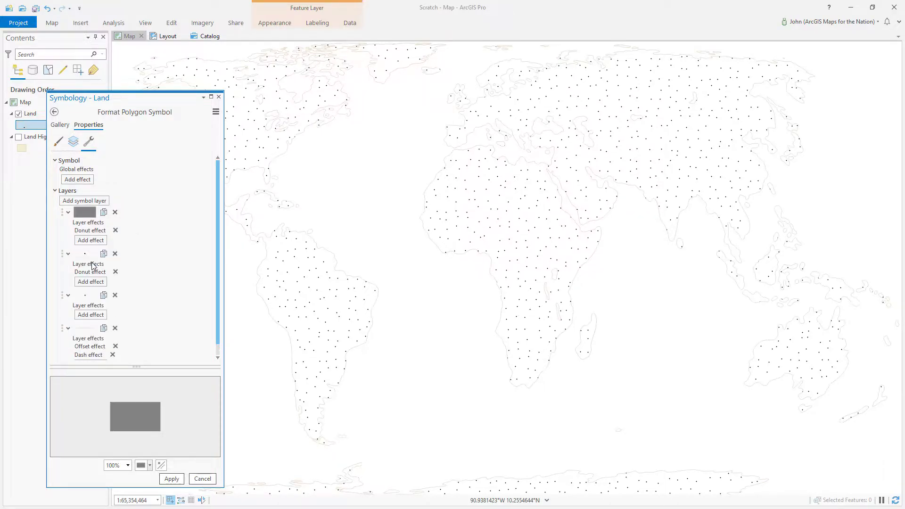
Set the Donut effect width of the solid fill layer to 20 pt and apply it to the map
{"action": "left_click", "coordinate": [73, 142]}
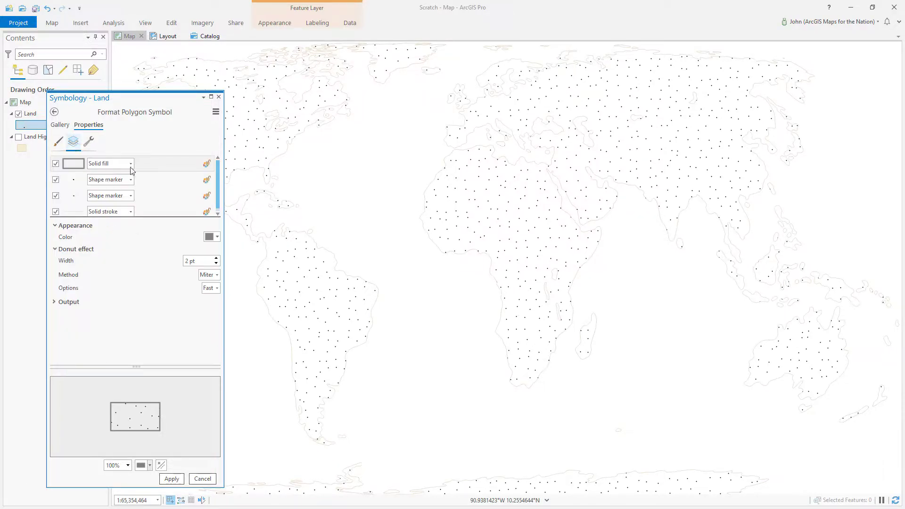
{"action": "left_click", "coordinate": [150, 169]}
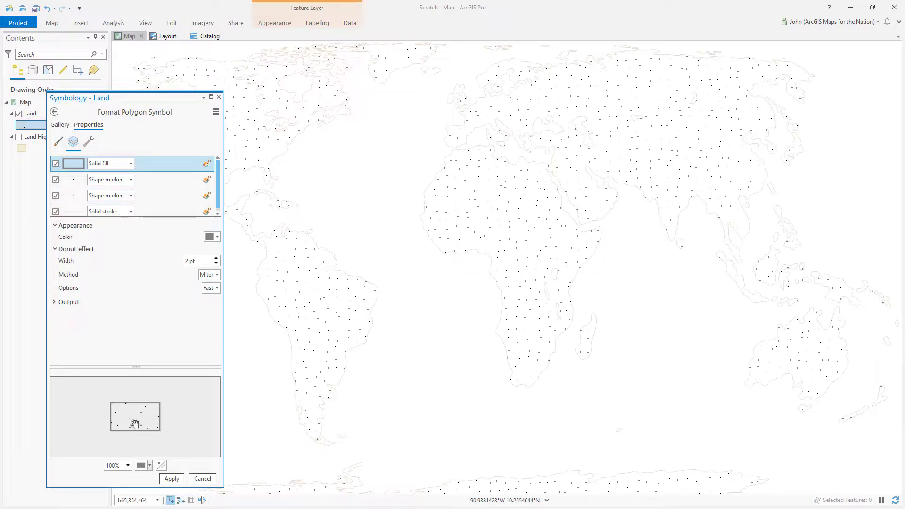
{"action": "double_click", "coordinate": [187, 262]}
{"action": "type", "text": "2 "}
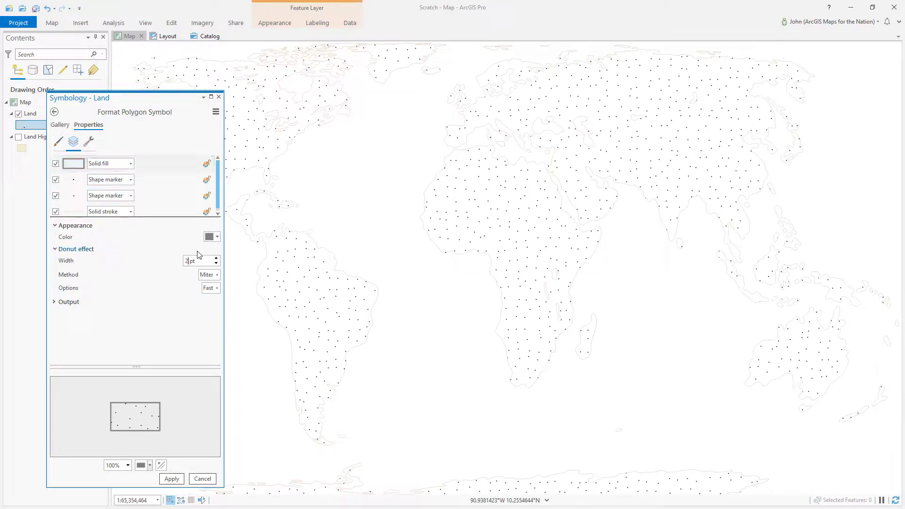
{"action": "type", "text": "0"}
{"action": "key", "text": "Tab"}
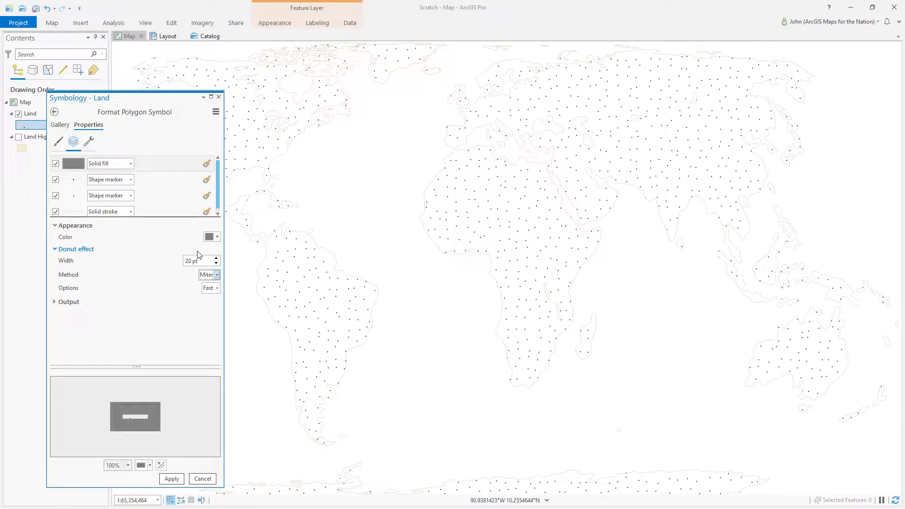
{"action": "left_click", "coordinate": [172, 478]}
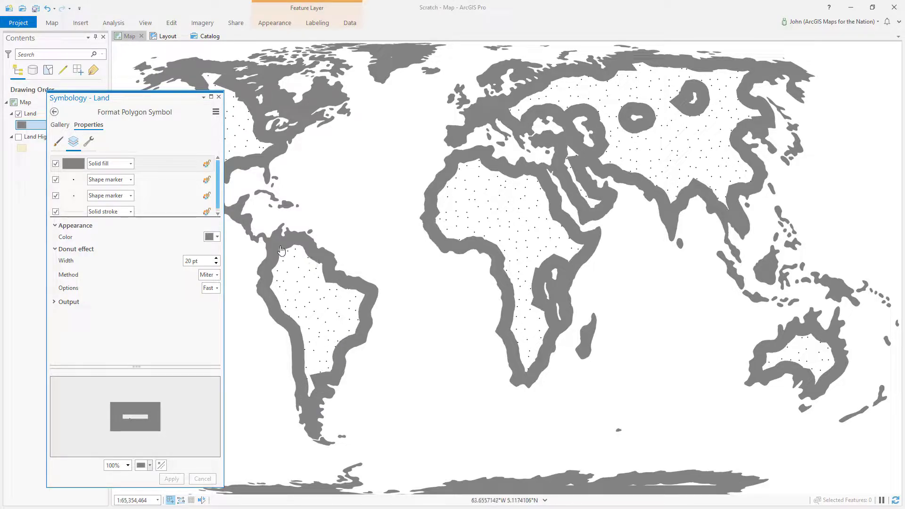
Delete the solid fill layer from the Land symbol and apply the change
{"action": "left_click", "coordinate": [88, 143]}
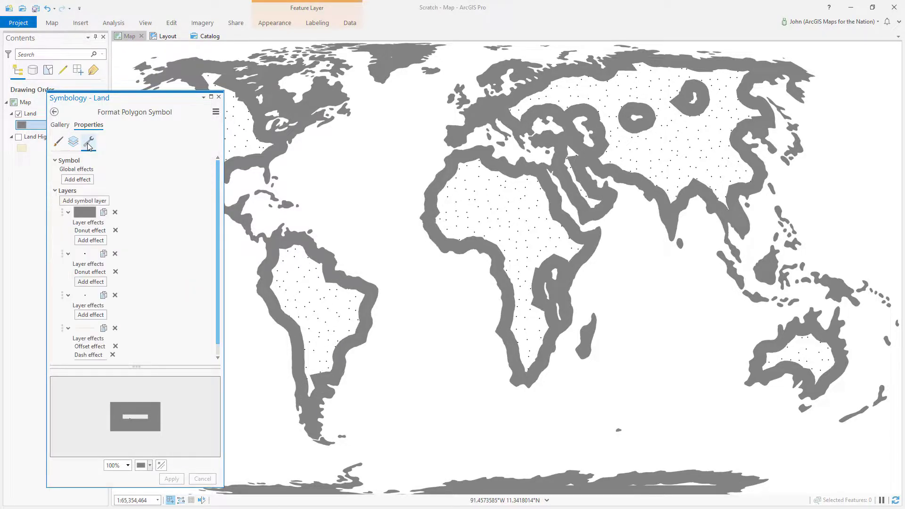
{"action": "left_click", "coordinate": [114, 213]}
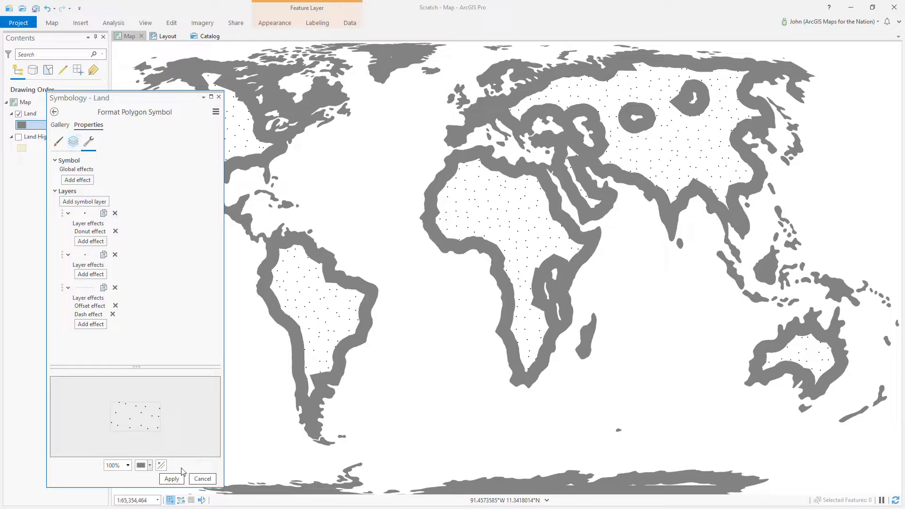
{"action": "left_click", "coordinate": [172, 478]}
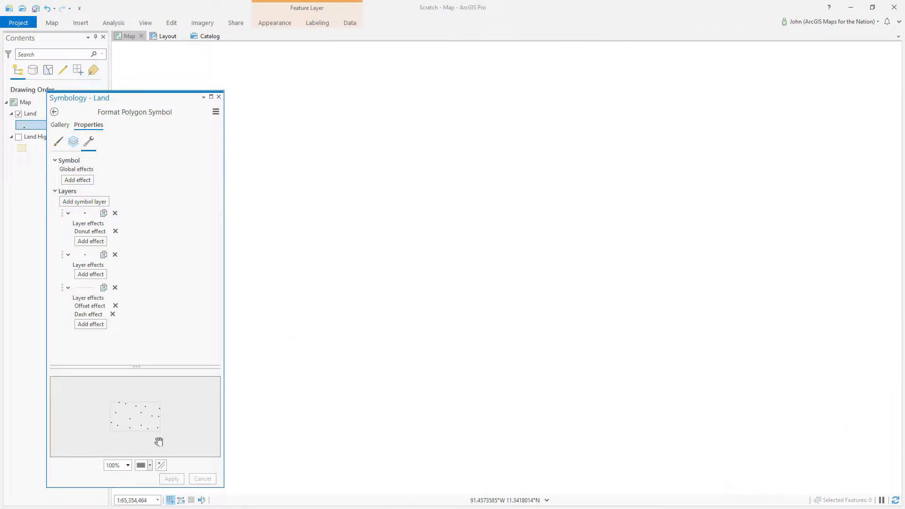
For the top shape marker, pick the Accurate Donut option and set the random placement's X and Y steps to 10 pt
{"action": "left_click", "coordinate": [74, 143]}
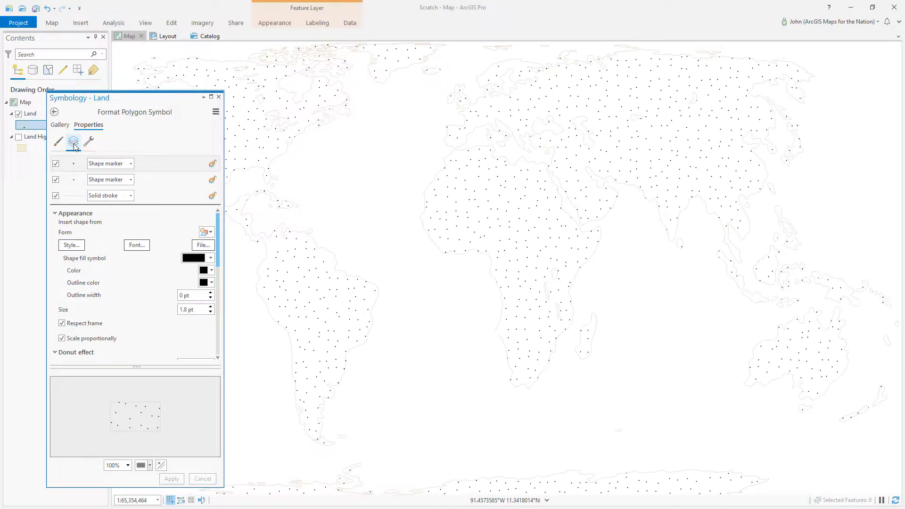
{"action": "left_click", "coordinate": [149, 163]}
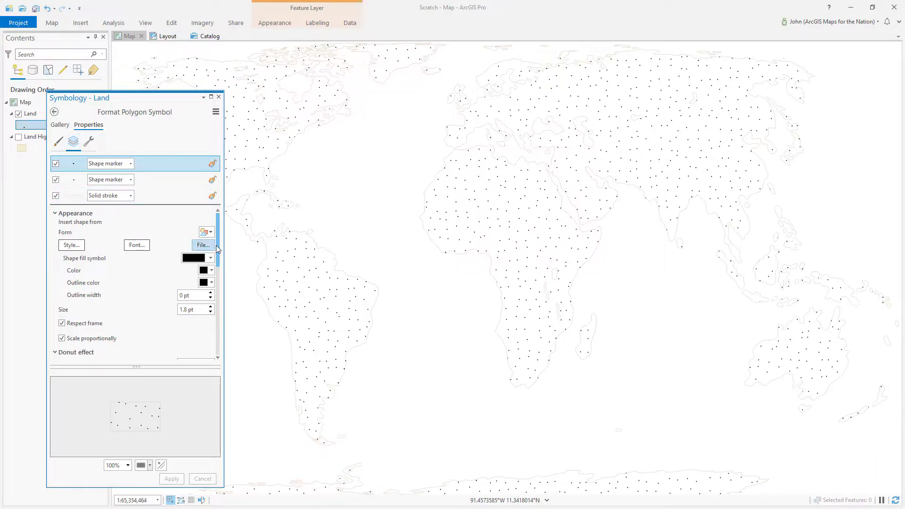
{"action": "left_click_drag", "start_coordinate": [218, 254], "coordinate": [214, 284]}
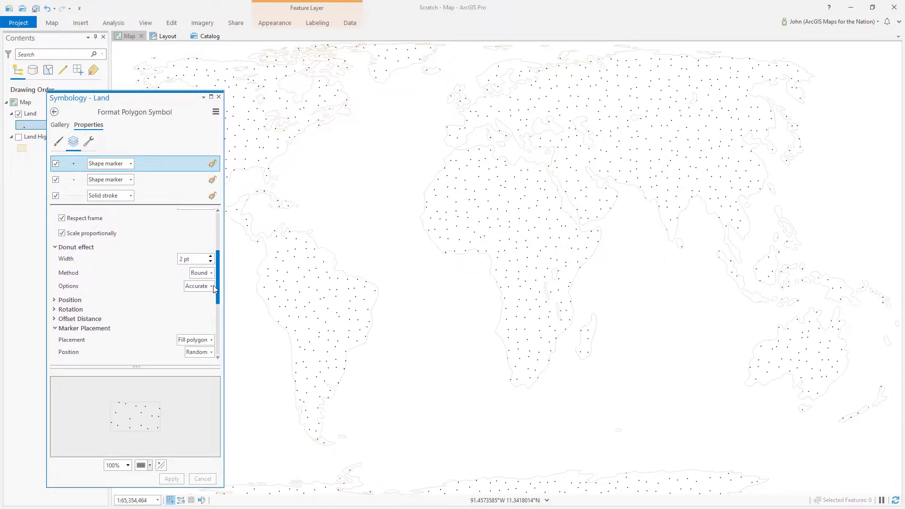
{"action": "left_click", "coordinate": [211, 287]}
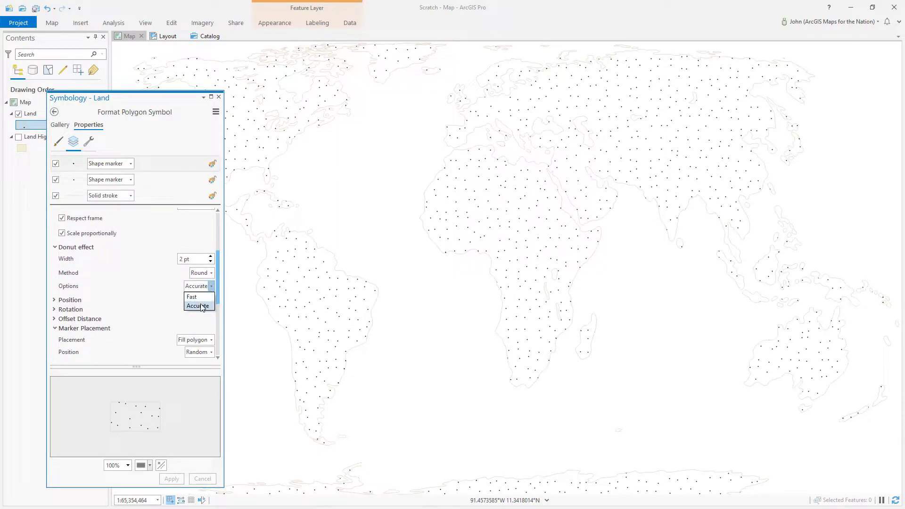
{"action": "left_click", "coordinate": [198, 307]}
{"action": "left_click_drag", "start_coordinate": [217, 292], "coordinate": [218, 326]}
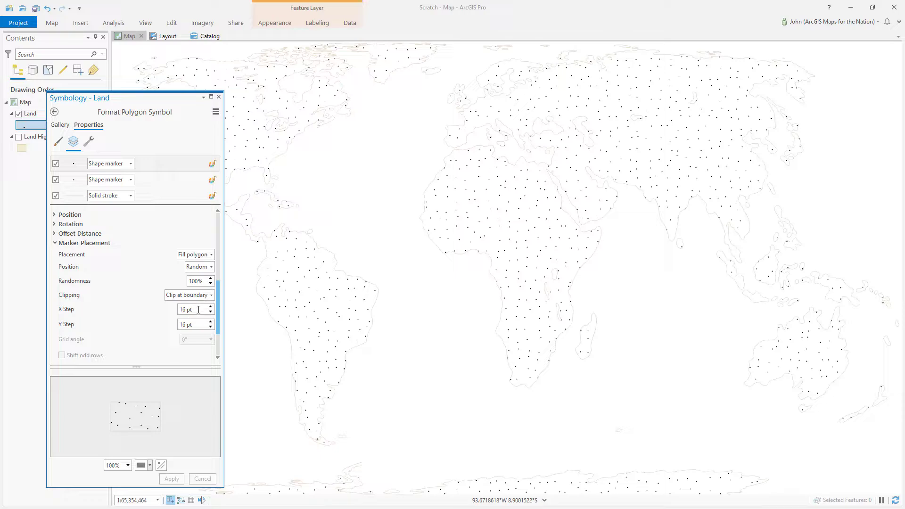
{"action": "left_click_drag", "start_coordinate": [197, 310], "coordinate": [172, 313]}
{"action": "type", "text": "10"}
{"action": "left_click_drag", "start_coordinate": [193, 324], "coordinate": [170, 329]}
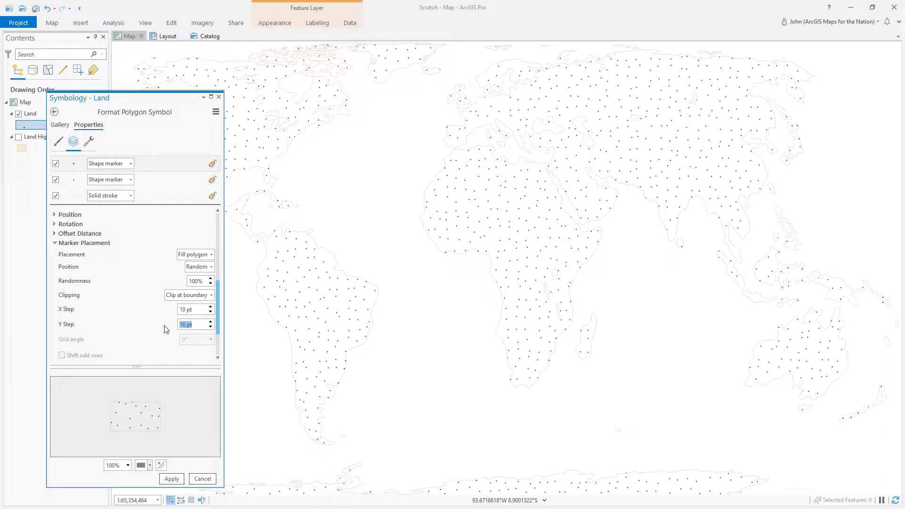
{"action": "type", "text": "10"}
{"action": "key", "text": "Tab"}
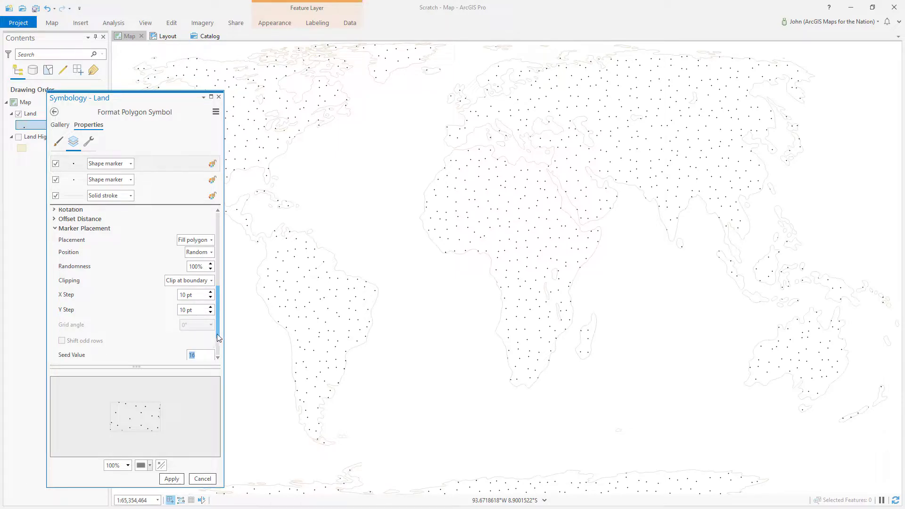
Set the seed value of the top shape marker's random placement to 10 and apply it
{"action": "scroll", "coordinate": [210, 340], "scroll_direction": "down", "scroll_amount": 2}
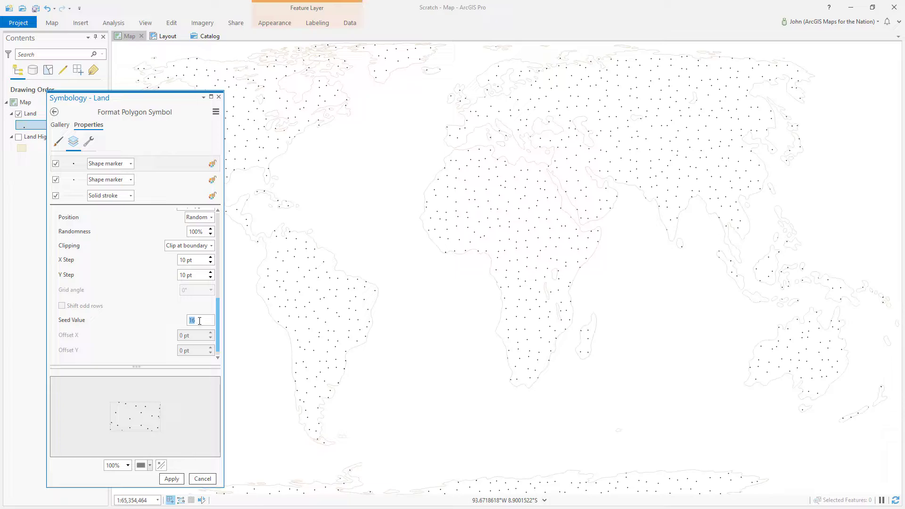
{"action": "type", "text": "10"}
{"action": "scroll", "coordinate": [204, 320], "scroll_direction": "down", "scroll_amount": 1}
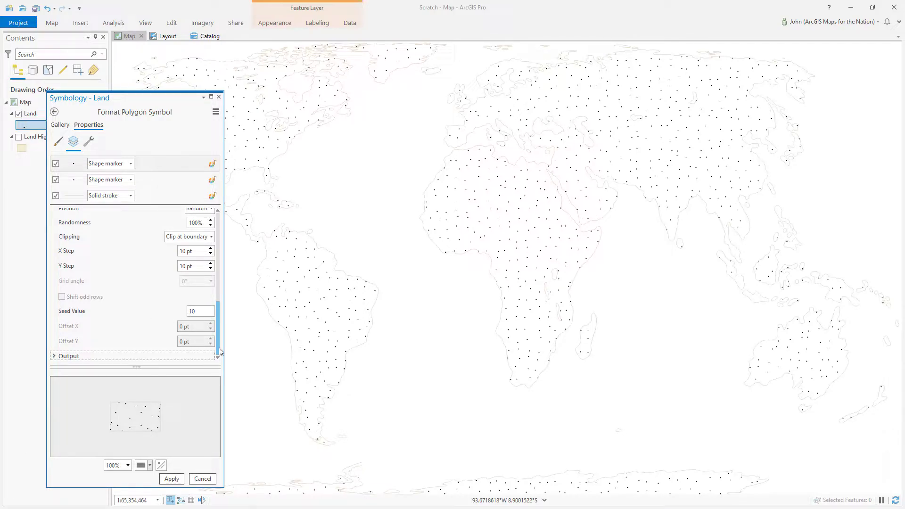
{"action": "left_click", "coordinate": [172, 479]}
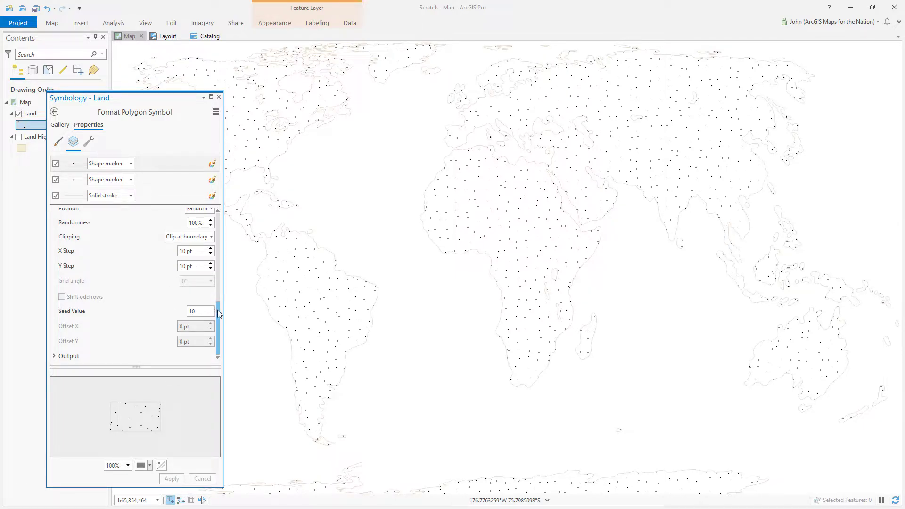
Turn off the second shape marker layer, apply to view the Donut dots alone, and turn the layer back on
{"action": "left_click_drag", "start_coordinate": [218, 310], "coordinate": [221, 277]}
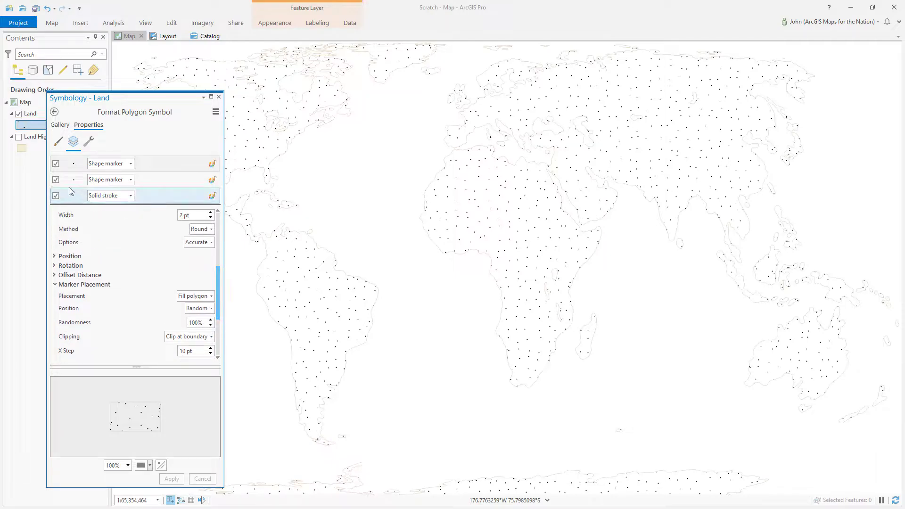
{"action": "left_click", "coordinate": [56, 180]}
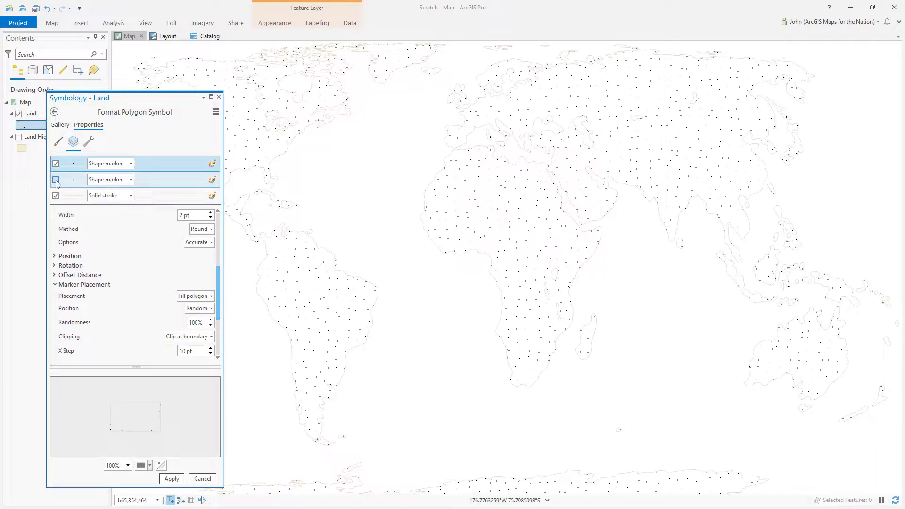
{"action": "left_click", "coordinate": [170, 479]}
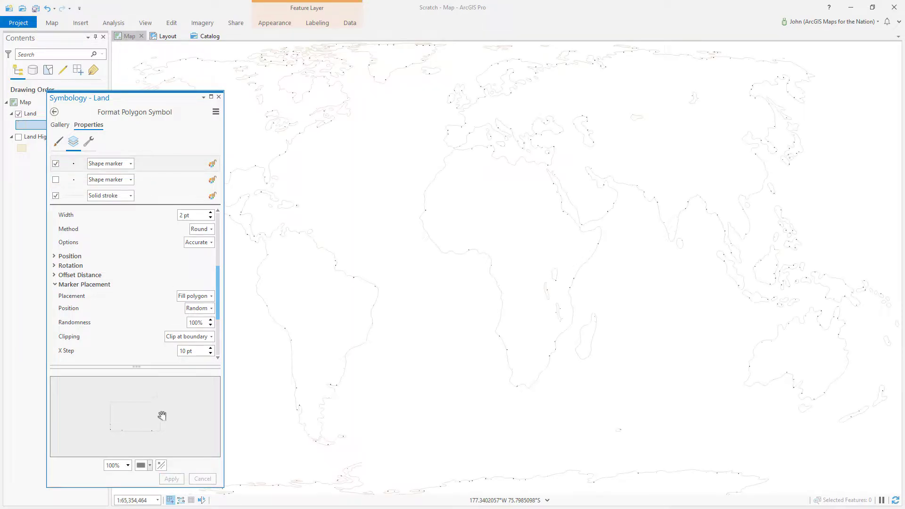
{"action": "left_click_drag", "start_coordinate": [216, 282], "coordinate": [221, 258]}
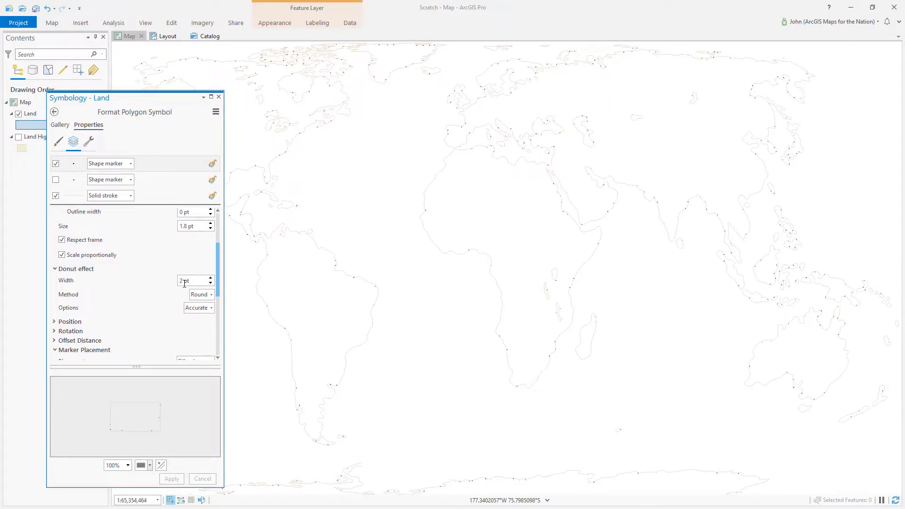
{"action": "left_click", "coordinate": [55, 180]}
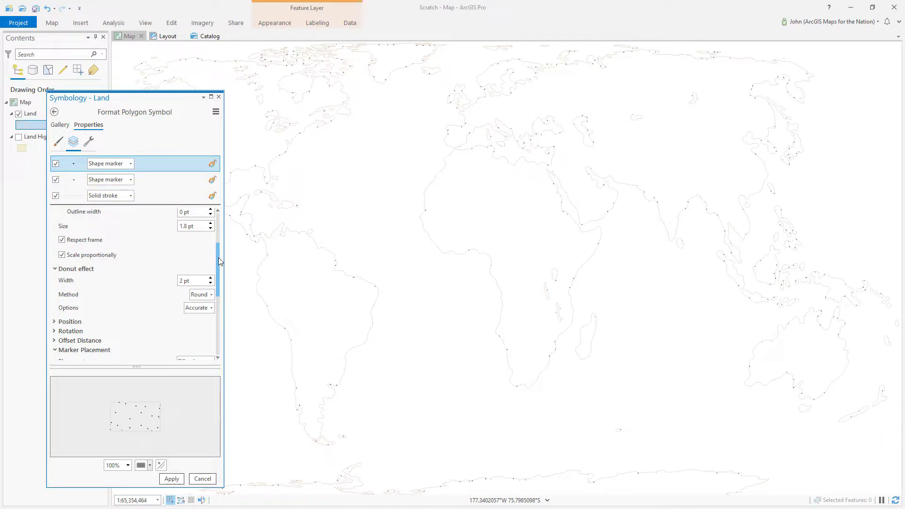
Set the Donut effect width of the top shape marker to 60 pt and apply the change
{"action": "left_click_drag", "start_coordinate": [217, 258], "coordinate": [217, 250]}
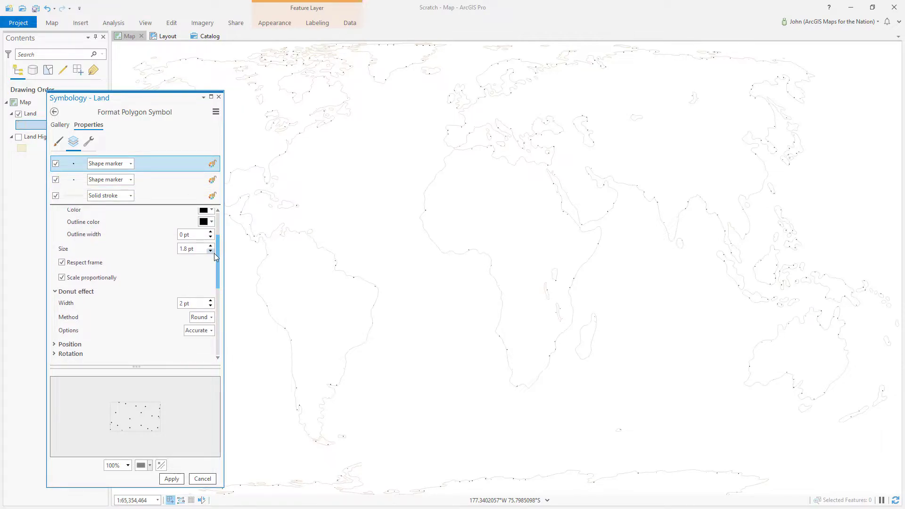
{"action": "left_click", "coordinate": [180, 303]}
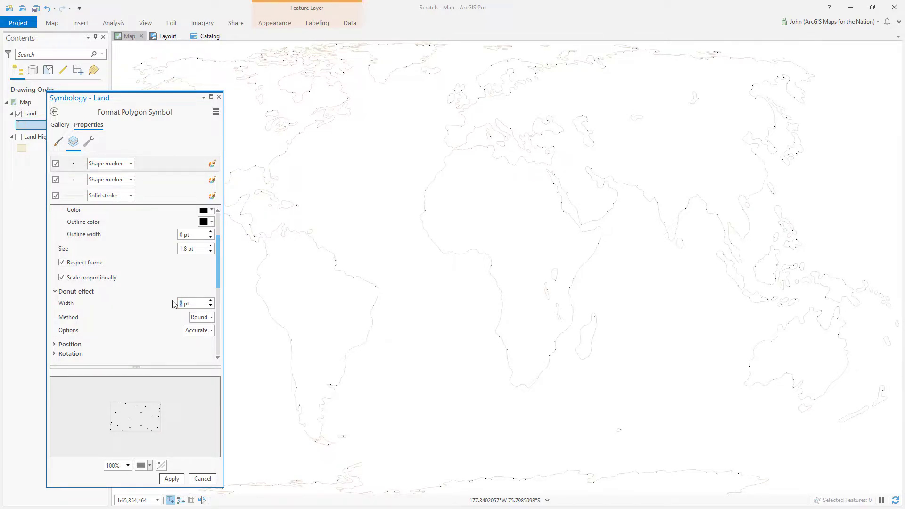
{"action": "key", "text": "Tab"}
{"action": "left_click", "coordinate": [166, 481]}
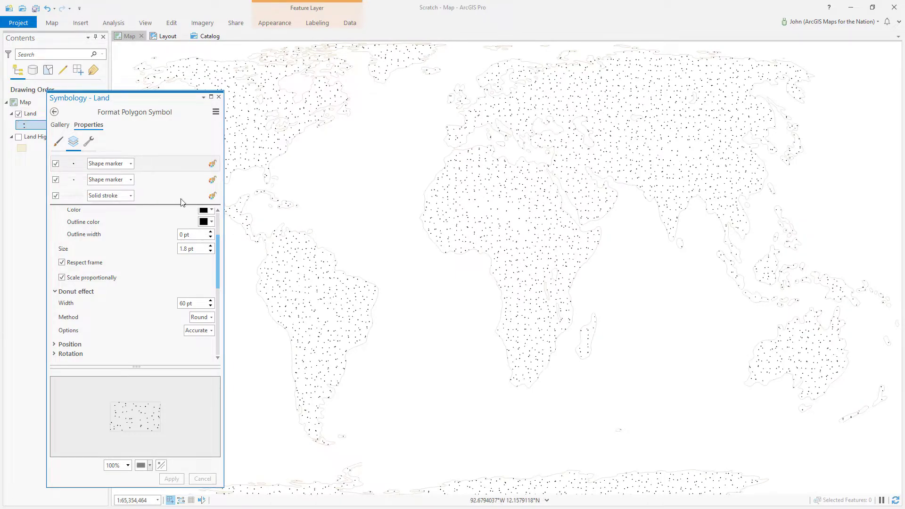
Duplicate the top shape marker layer together with its Donut effect
{"action": "left_click", "coordinate": [158, 163]}
{"action": "left_click", "coordinate": [89, 142]}
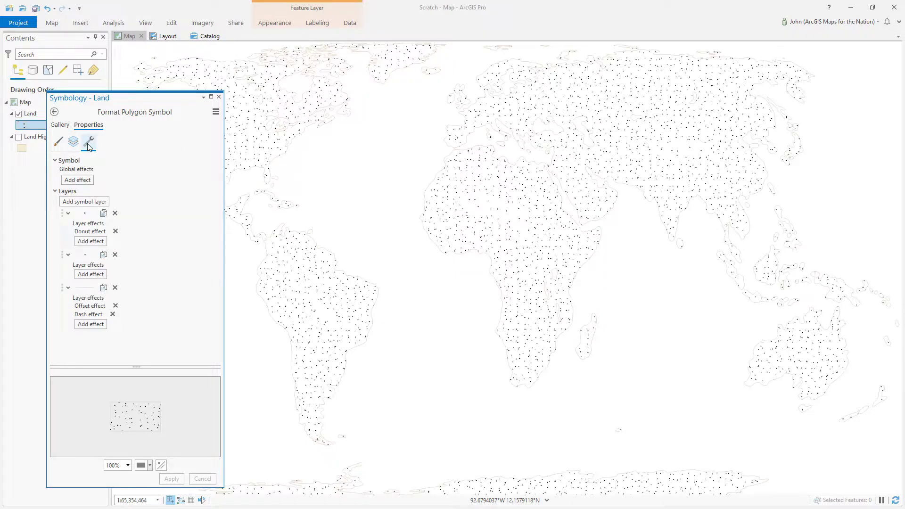
{"action": "left_click", "coordinate": [103, 213]}
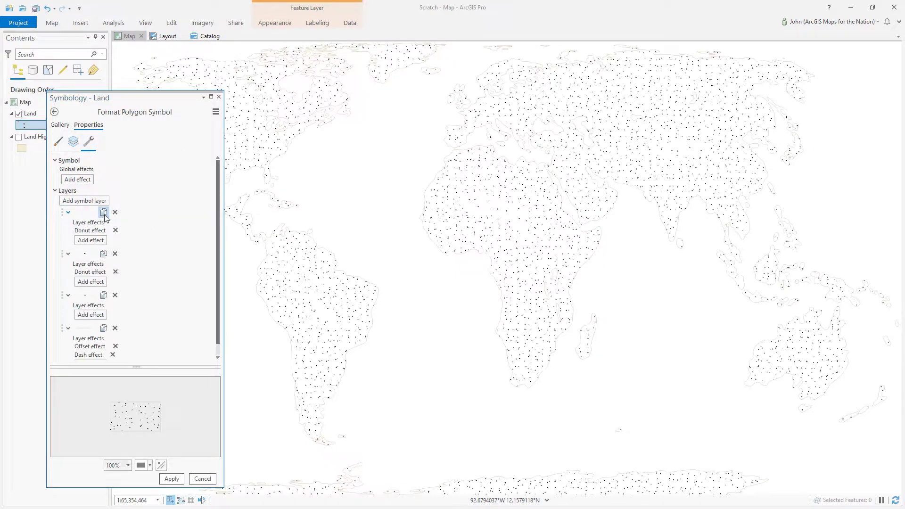
Set the Donut effect width of the duplicated top shape marker to 40 pt
{"action": "left_click", "coordinate": [73, 142]}
{"action": "left_click", "coordinate": [157, 166]}
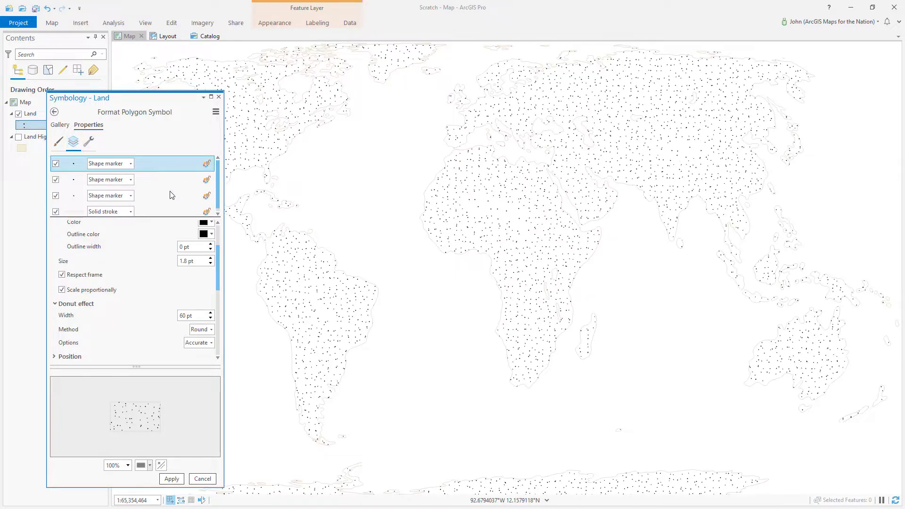
{"action": "left_click_drag", "start_coordinate": [183, 316], "coordinate": [170, 319]}
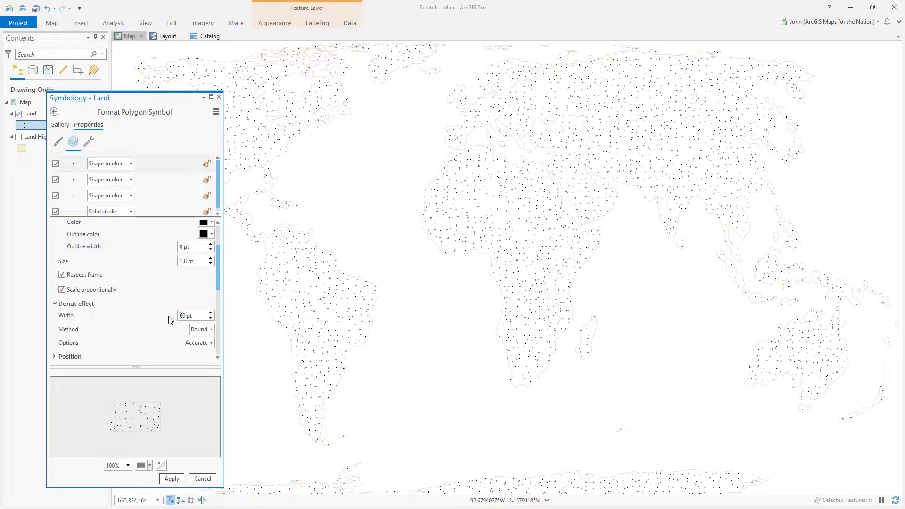
{"action": "type", "text": "1"}
{"action": "key", "text": "Tab"}
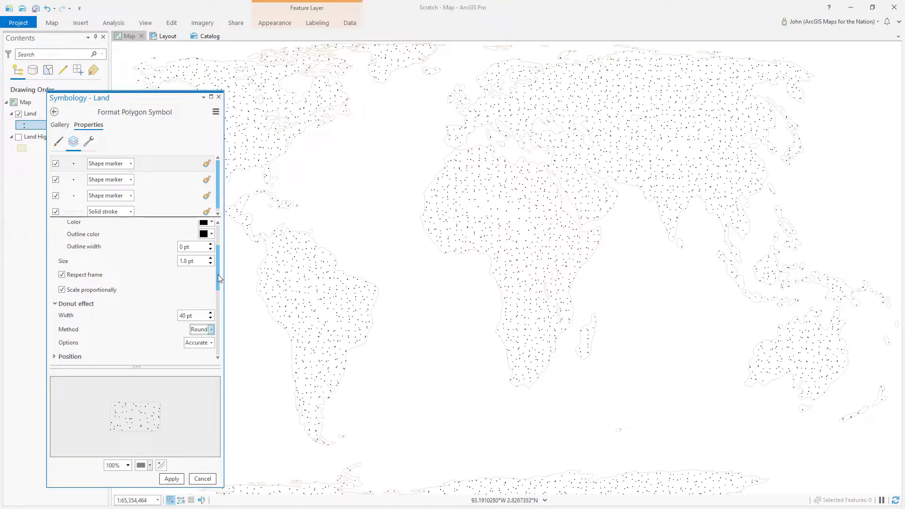
Set the top shape marker's X Step and Y Step to 8 pt and its Seed Value to 8, and apply the changes
{"action": "left_click_drag", "start_coordinate": [218, 275], "coordinate": [212, 334]}
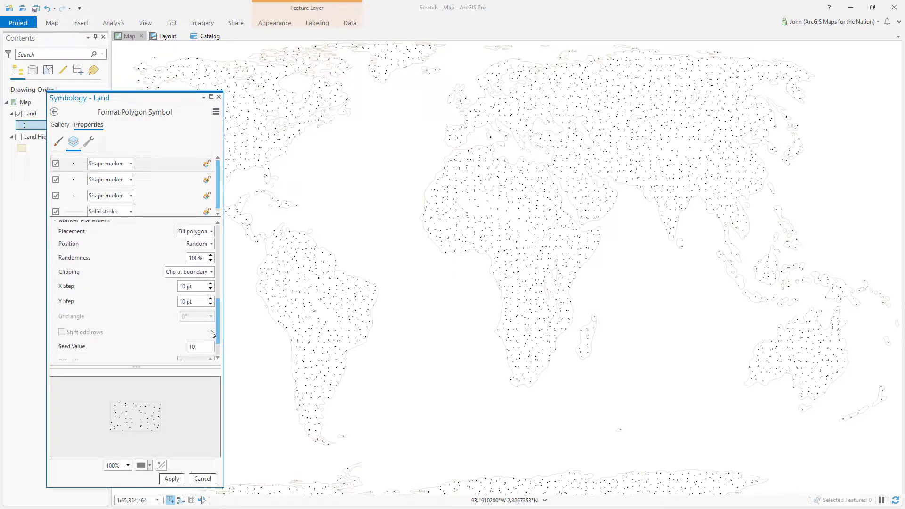
{"action": "left_click", "coordinate": [211, 290]}
{"action": "double_click", "coordinate": [211, 305]}
{"action": "type", "text": "8"}
{"action": "scroll", "coordinate": [178, 352], "scroll_direction": "down", "scroll_amount": 1}
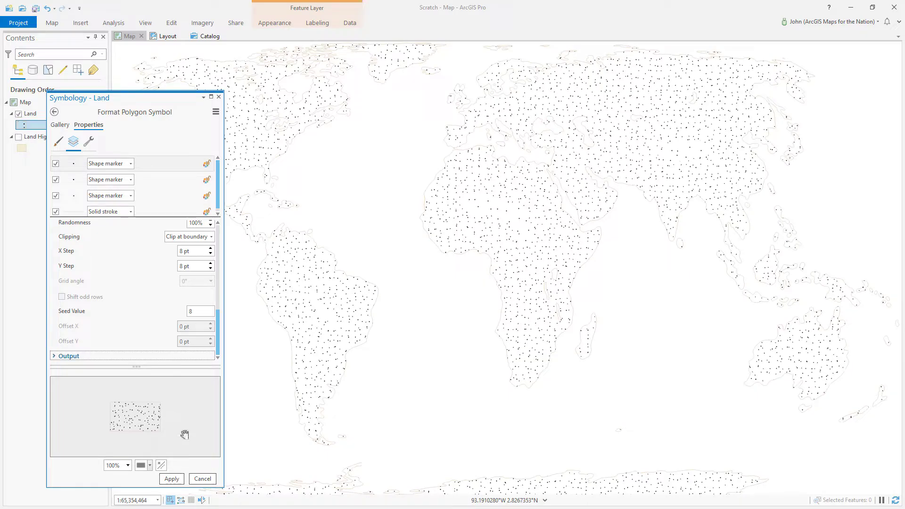
{"action": "left_click", "coordinate": [172, 478]}
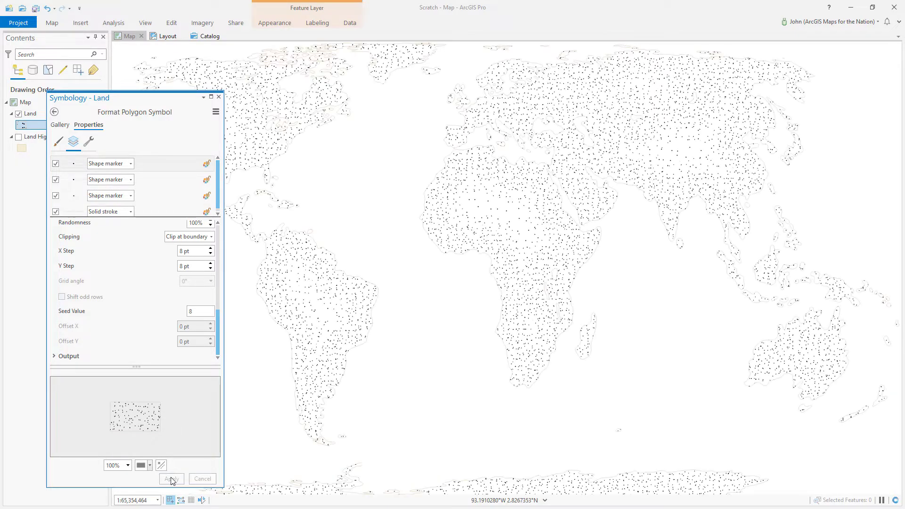
Duplicate the top shape marker layer and set the copy's Donut effect width to 20 pt
{"action": "left_click", "coordinate": [141, 164]}
{"action": "left_click", "coordinate": [89, 142]}
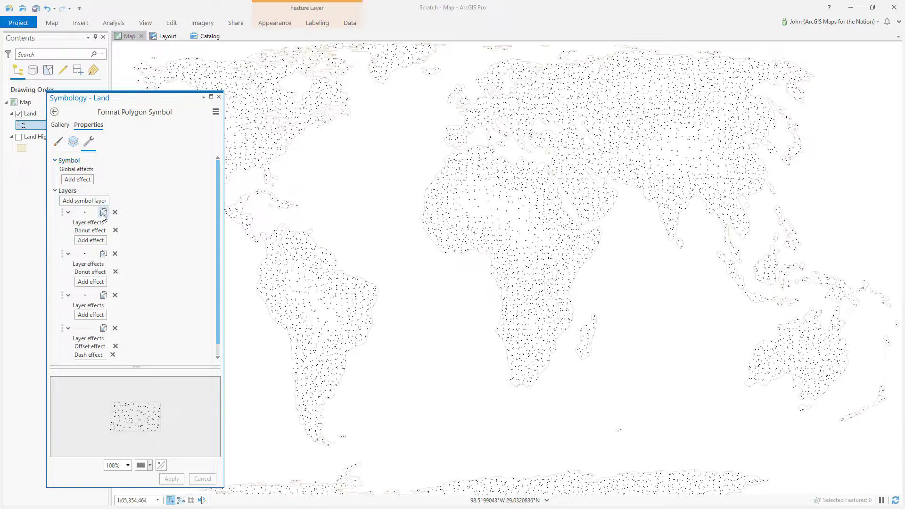
{"action": "left_click", "coordinate": [74, 142]}
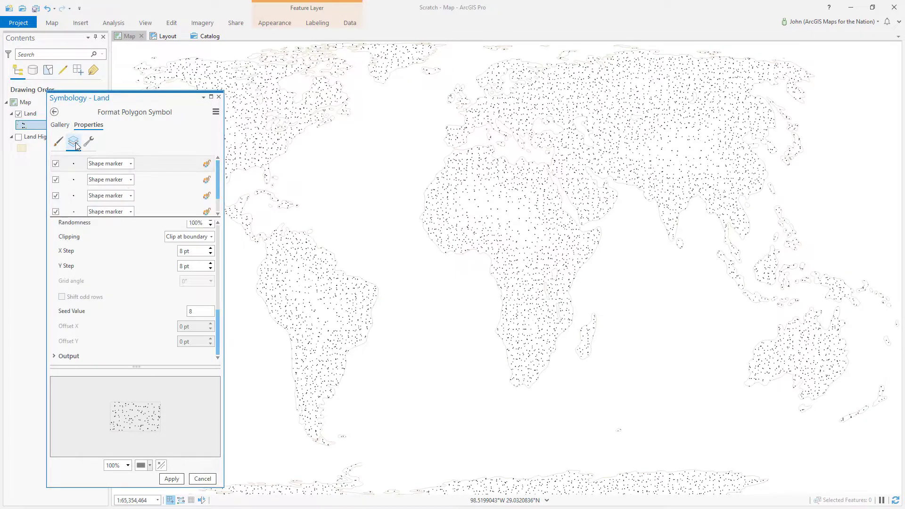
{"action": "left_click", "coordinate": [158, 165]}
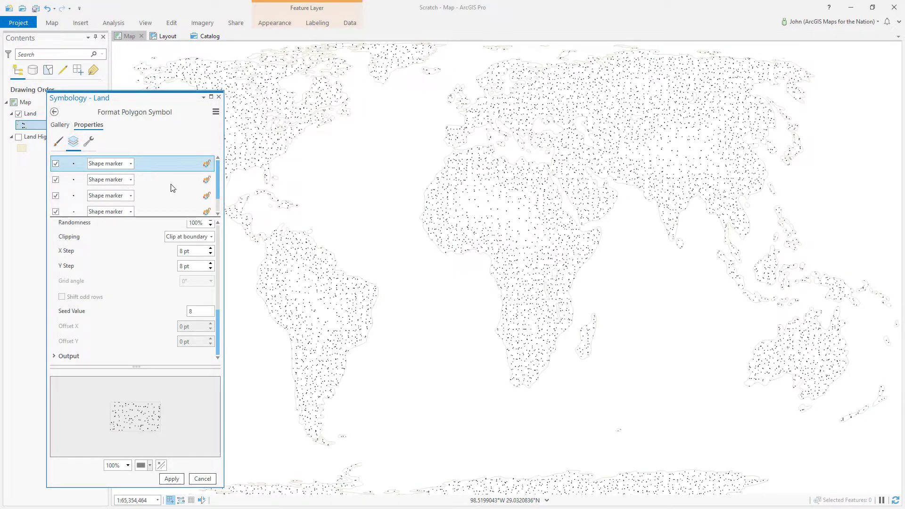
{"action": "left_click_drag", "start_coordinate": [219, 316], "coordinate": [220, 256]}
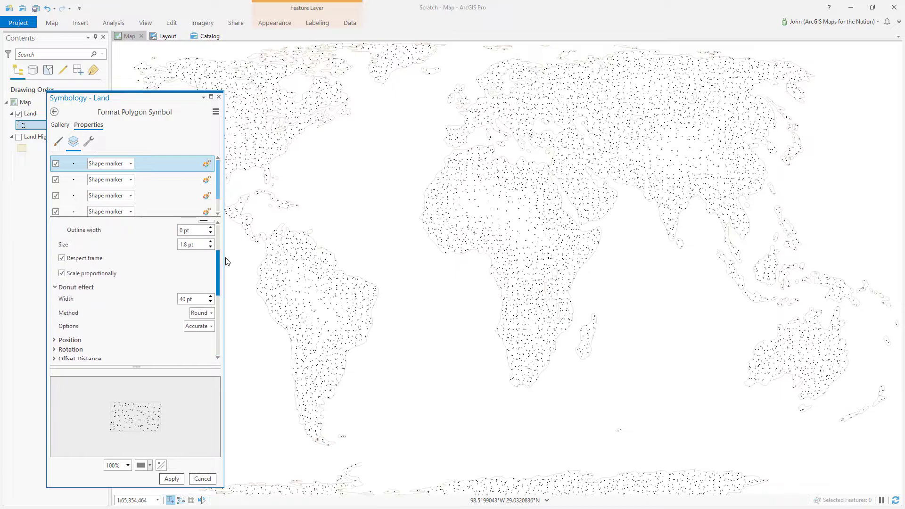
{"action": "double_click", "coordinate": [183, 299]}
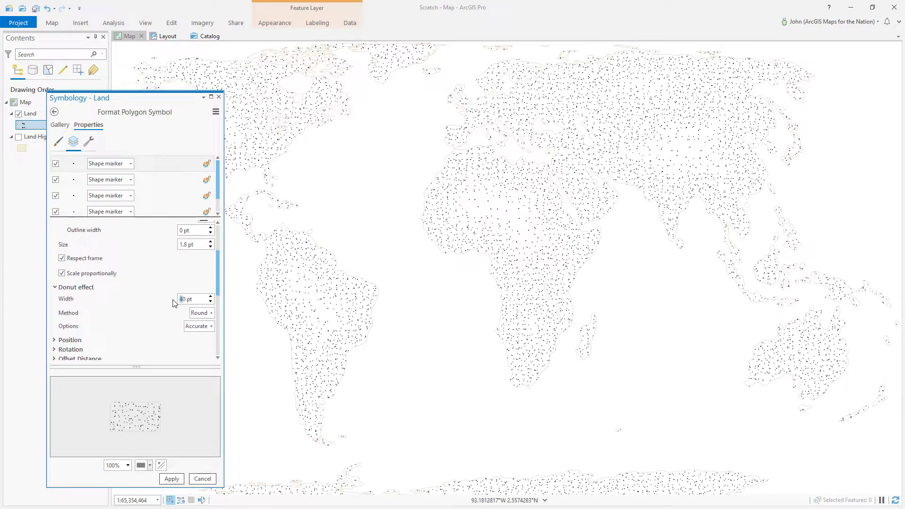
{"action": "type", "text": "20"}
{"action": "key", "text": "Tab"}
Set the 20 pt Donut marker's X Step and Y Step to 6 pt and its Seed Value to 6, and apply the changes
{"action": "scroll", "coordinate": [215, 306], "scroll_direction": "down", "scroll_amount": 4}
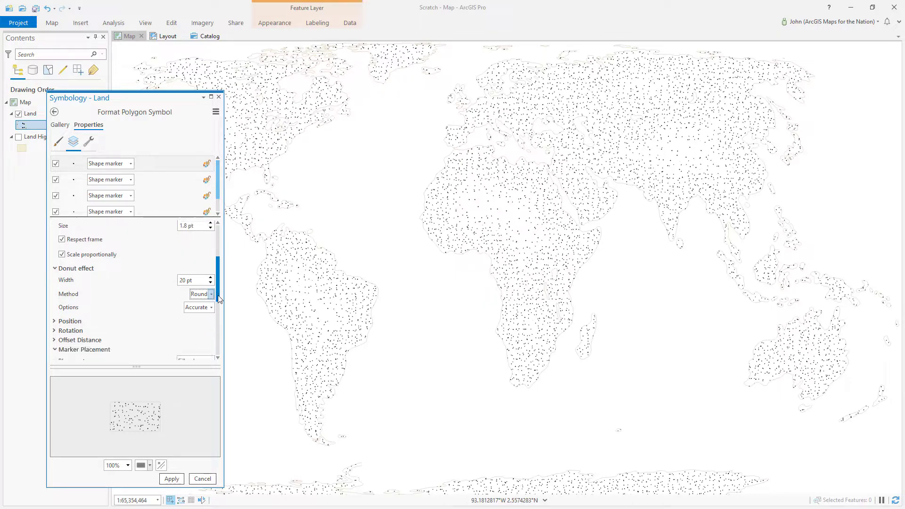
{"action": "scroll", "coordinate": [212, 317], "scroll_direction": "down", "scroll_amount": 3}
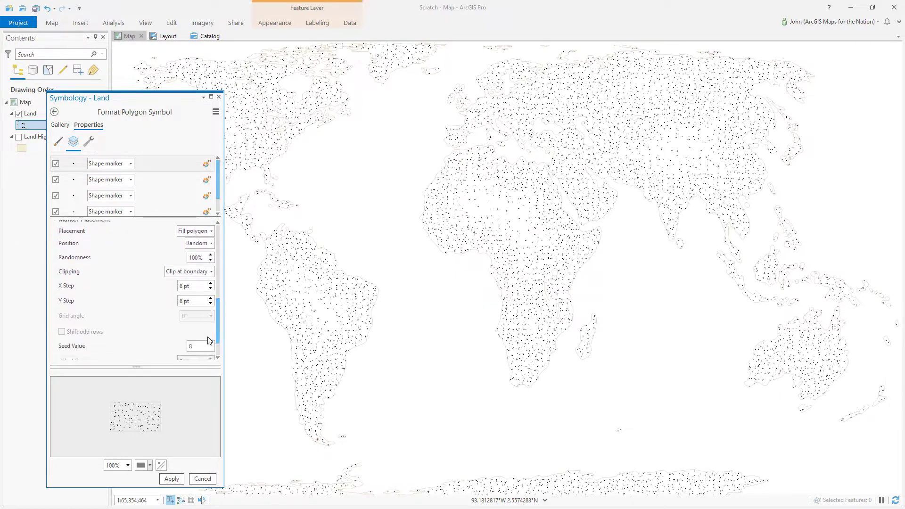
{"action": "double_click", "coordinate": [210, 290]}
{"action": "double_click", "coordinate": [210, 305]}
{"action": "type", "text": "6"}
{"action": "scroll", "coordinate": [180, 353], "scroll_direction": "down", "scroll_amount": 1}
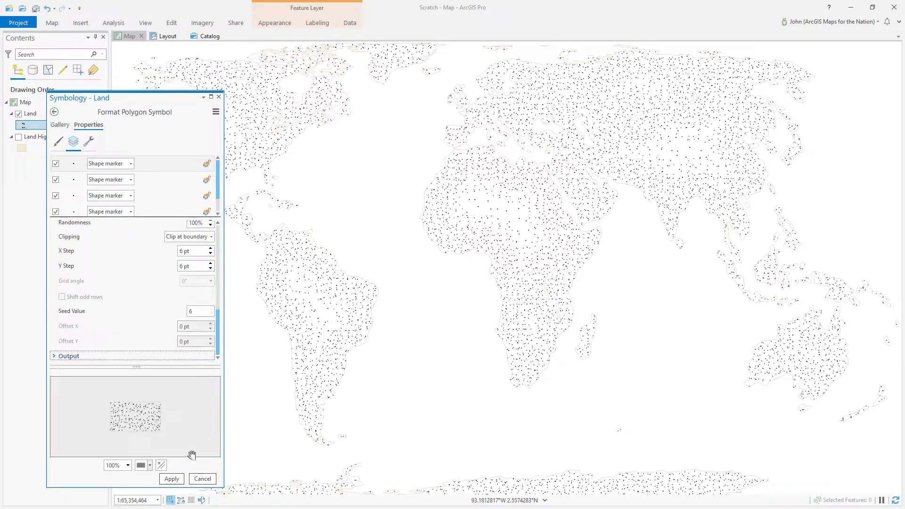
{"action": "left_click", "coordinate": [171, 479]}
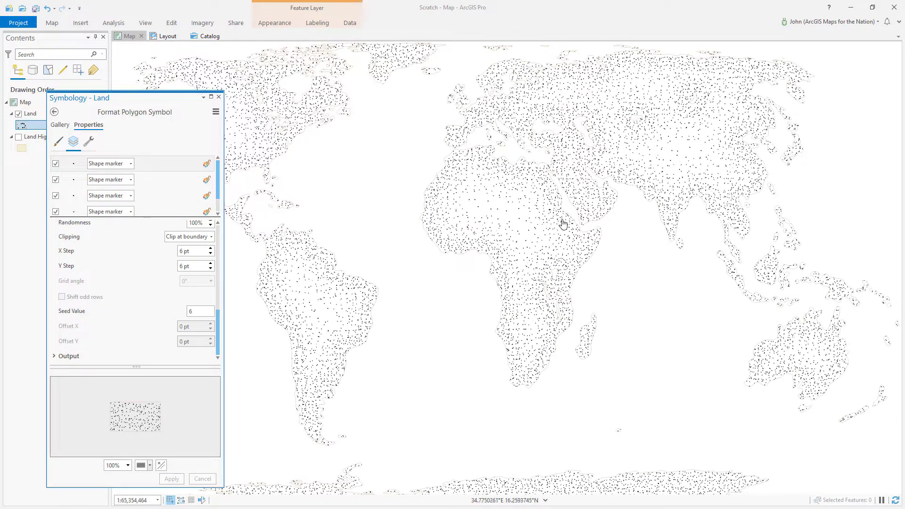
Duplicate the top shape marker layer and set the copy's Donut effect width to 10 pt
{"action": "left_click", "coordinate": [89, 141]}
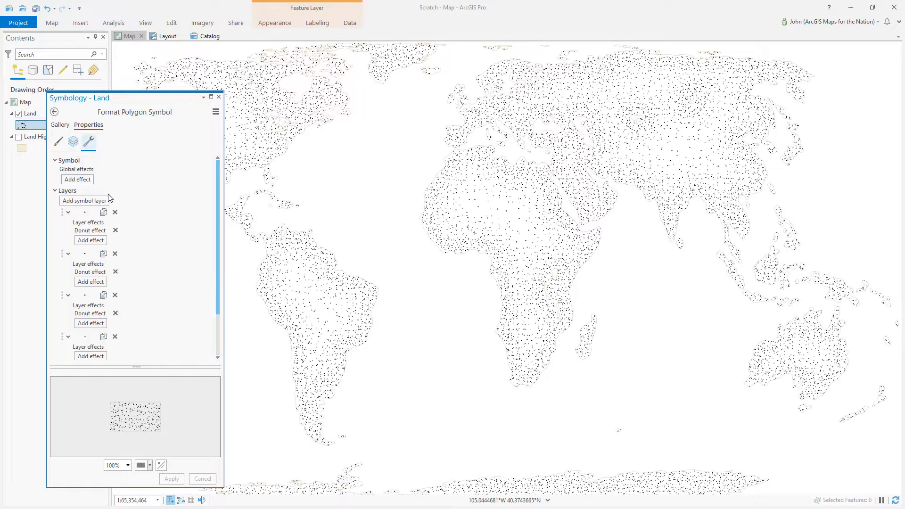
{"action": "left_click", "coordinate": [73, 142]}
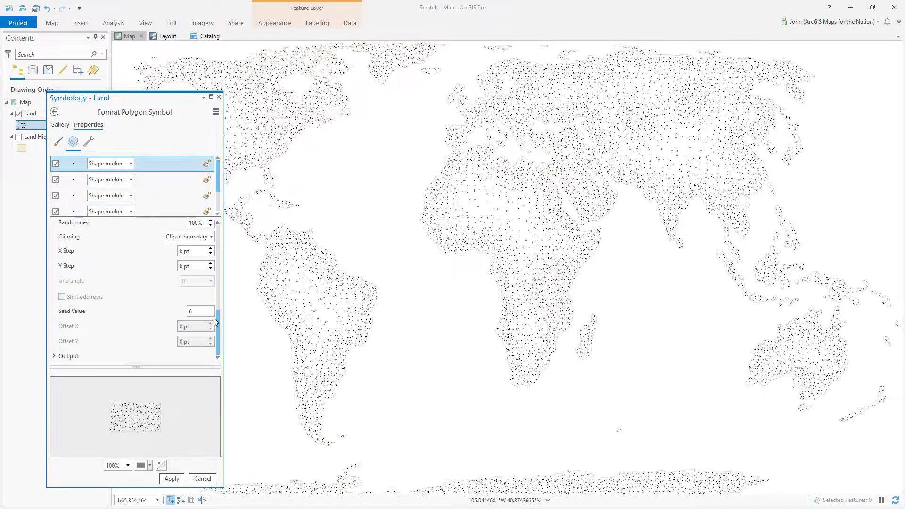
{"action": "left_click_drag", "start_coordinate": [217, 318], "coordinate": [223, 257]}
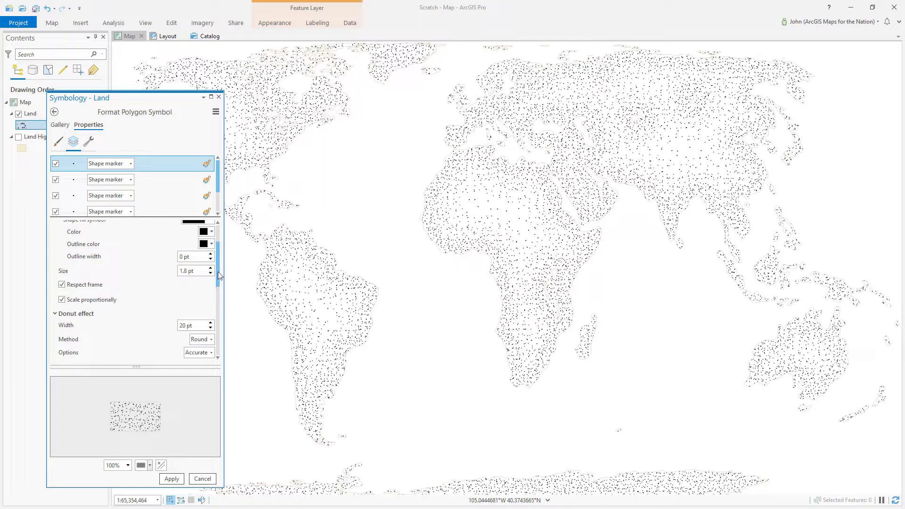
{"action": "double_click", "coordinate": [183, 326]}
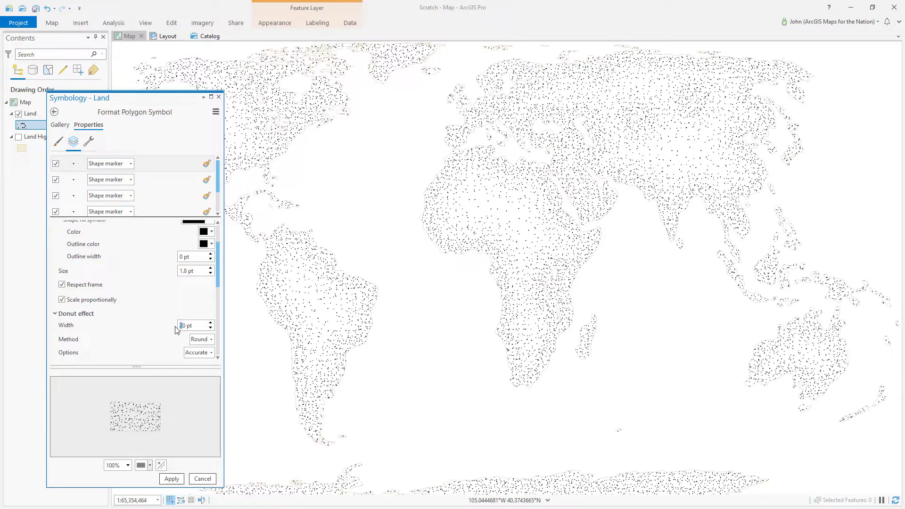
{"action": "key", "text": "Tab"}
Set the 10 pt Donut marker's X Step and Y Step to 4 pt and its Seed Value to 4, and apply the changes
{"action": "left_click_drag", "start_coordinate": [217, 282], "coordinate": [219, 350]}
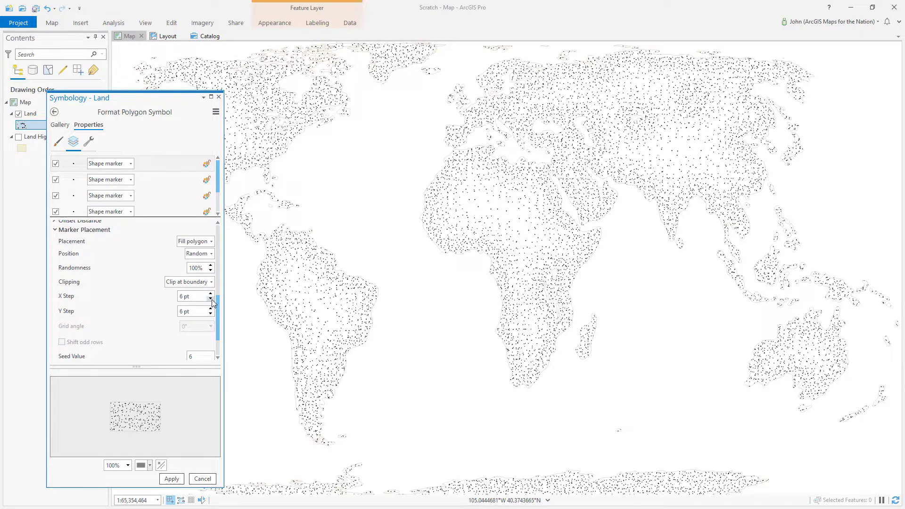
{"action": "left_click", "coordinate": [210, 298]}
{"action": "left_click", "coordinate": [211, 316]}
{"action": "left_click", "coordinate": [211, 315]}
{"action": "scroll", "coordinate": [216, 323], "scroll_direction": "down", "scroll_amount": 2}
{"action": "left_click", "coordinate": [187, 320]}
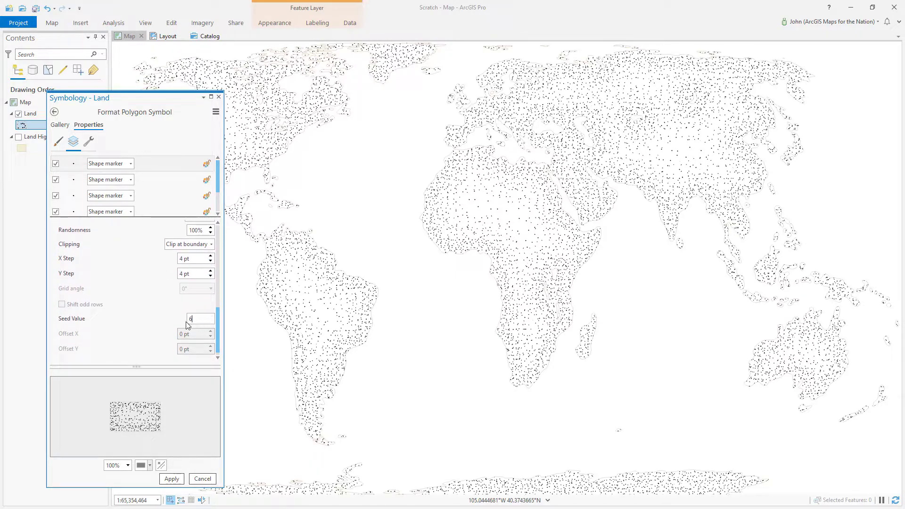
{"action": "key", "text": "BackSpace"}
{"action": "type", "text": "4"}
{"action": "scroll", "coordinate": [189, 323], "scroll_direction": "down", "scroll_amount": 1}
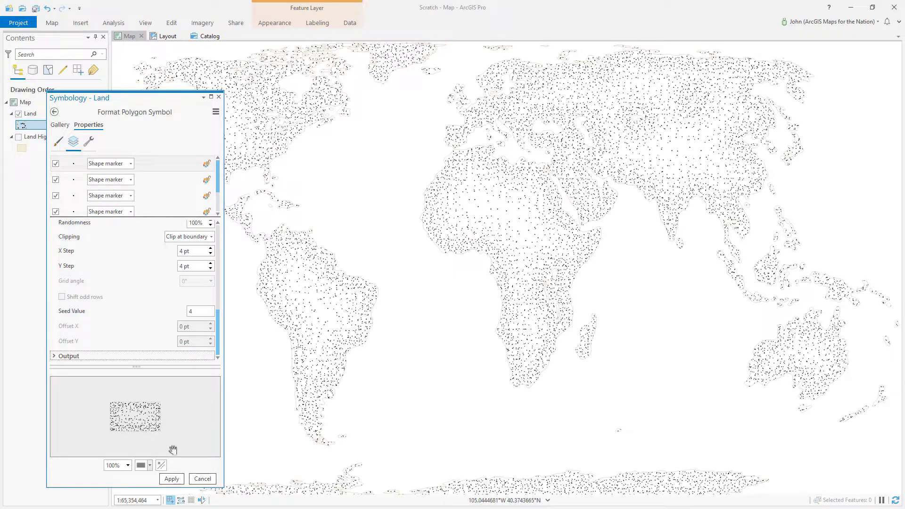
{"action": "left_click", "coordinate": [173, 478]}
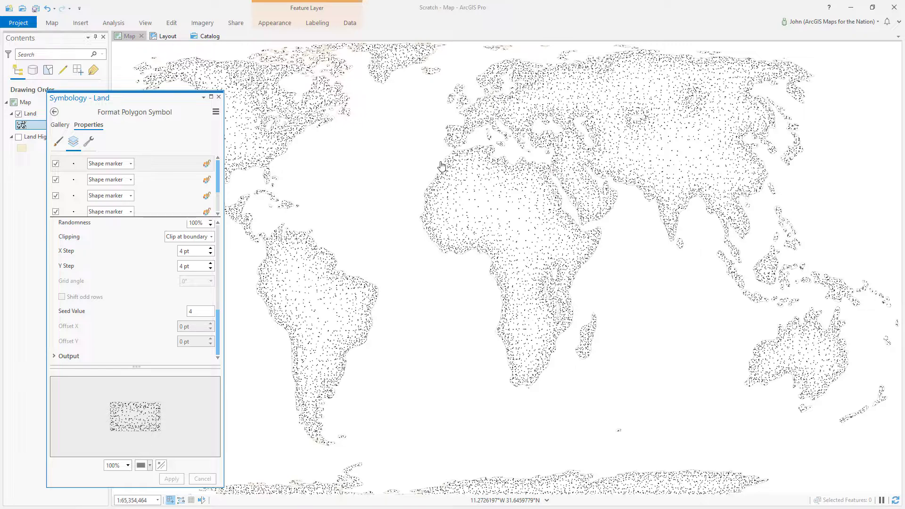
Duplicate the top shape marker layer once more and reduce the copy's Donut effect width below 10 pt
{"action": "left_click", "coordinate": [89, 142]}
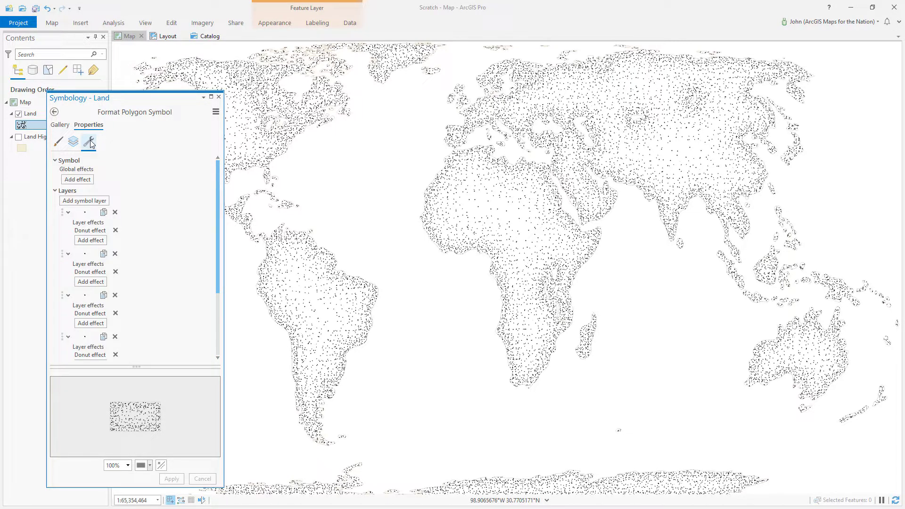
{"action": "left_click", "coordinate": [104, 213]}
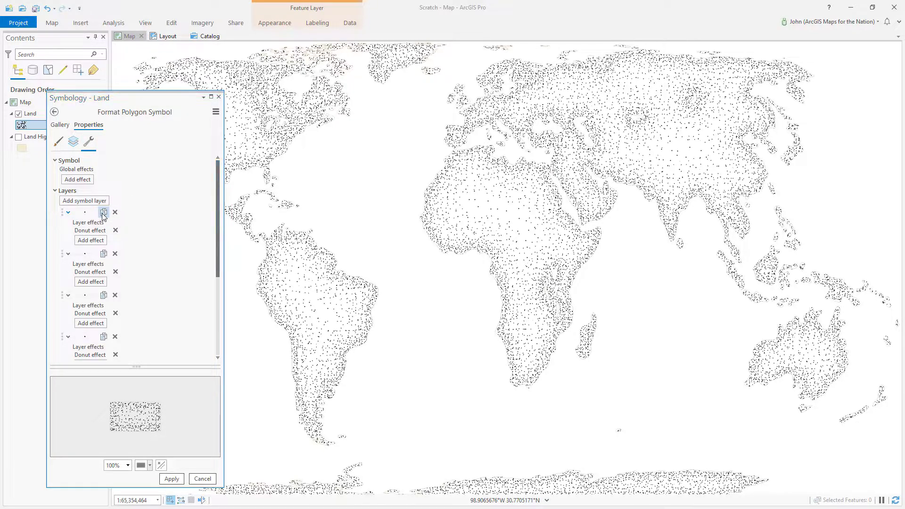
{"action": "left_click", "coordinate": [73, 141]}
{"action": "left_click", "coordinate": [152, 168]}
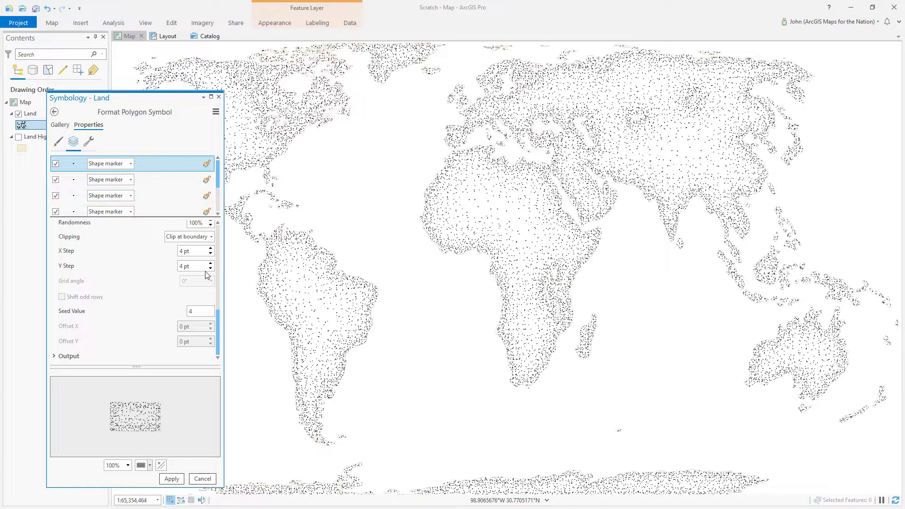
{"action": "left_click_drag", "start_coordinate": [217, 314], "coordinate": [223, 255]}
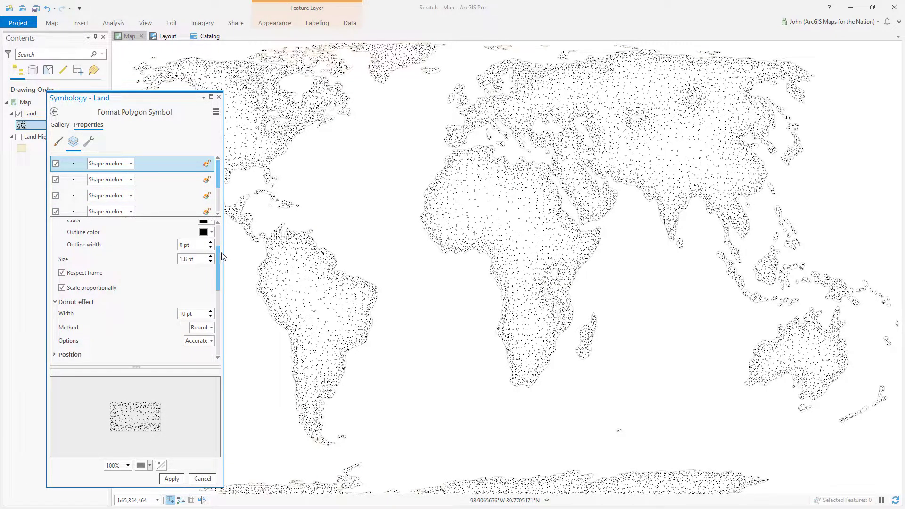
{"action": "left_click", "coordinate": [210, 317]}
{"action": "left_click", "coordinate": [210, 316]}
{"action": "left_click", "coordinate": [210, 317]}
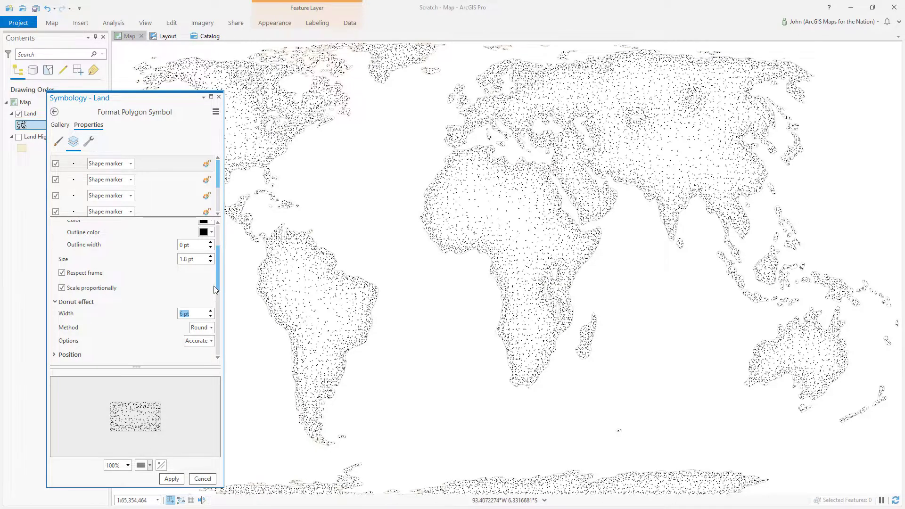
Set the X Step and Y Step of the new top shape marker to 3 pt
{"action": "scroll", "coordinate": [219, 287], "scroll_direction": "down", "scroll_amount": 3}
{"action": "left_click_drag", "start_coordinate": [218, 301], "coordinate": [215, 339]}
{"action": "left_click", "coordinate": [210, 300]}
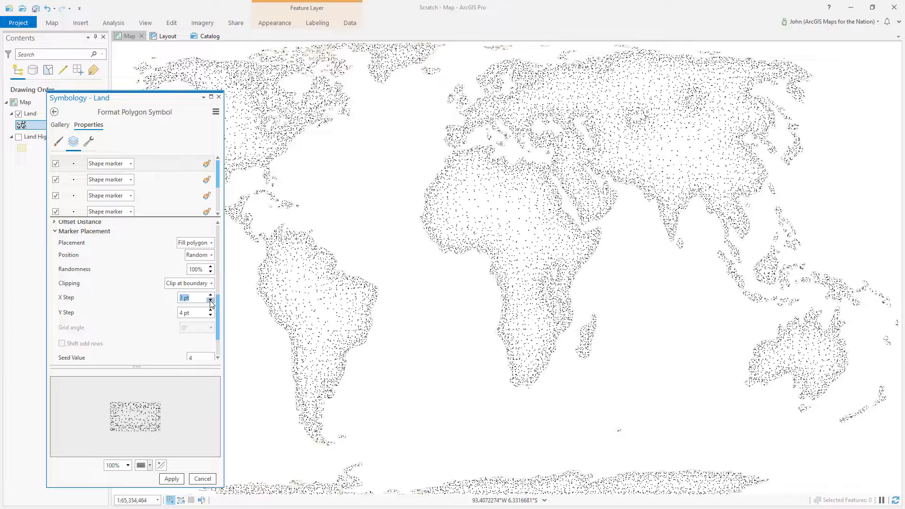
{"action": "left_click", "coordinate": [210, 315]}
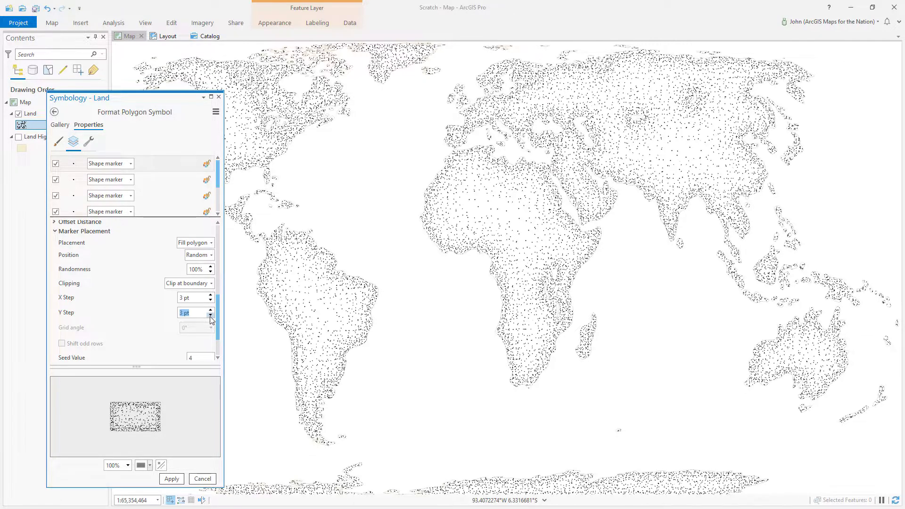
Try an X Step and Y Step of 2 pt on the top shape marker and restore both to 3 pt
{"action": "scroll", "coordinate": [218, 330], "scroll_direction": "down", "scroll_amount": 1}
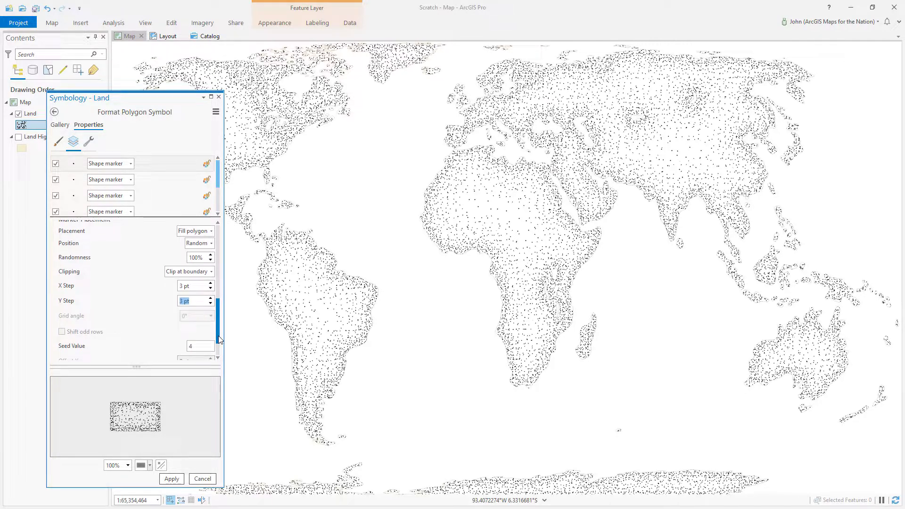
{"action": "left_click", "coordinate": [210, 299]}
{"action": "left_click", "coordinate": [210, 285]}
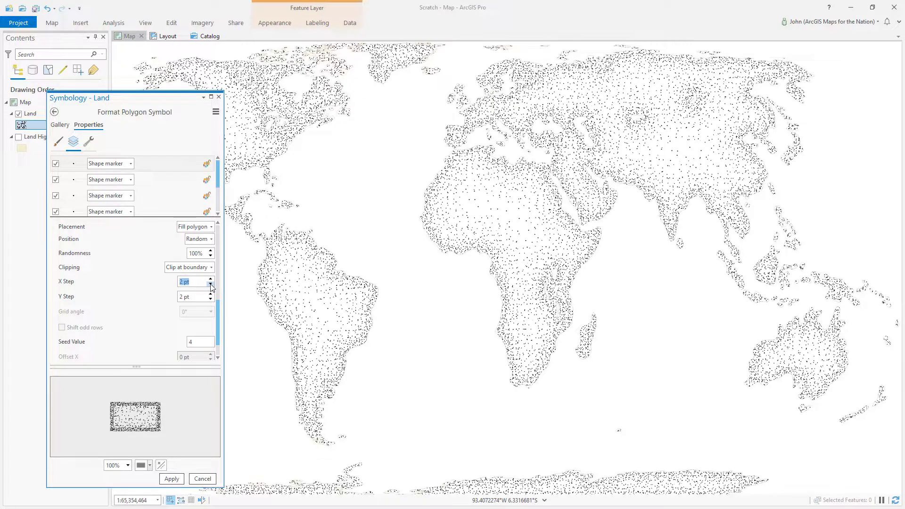
{"action": "left_click", "coordinate": [211, 279]}
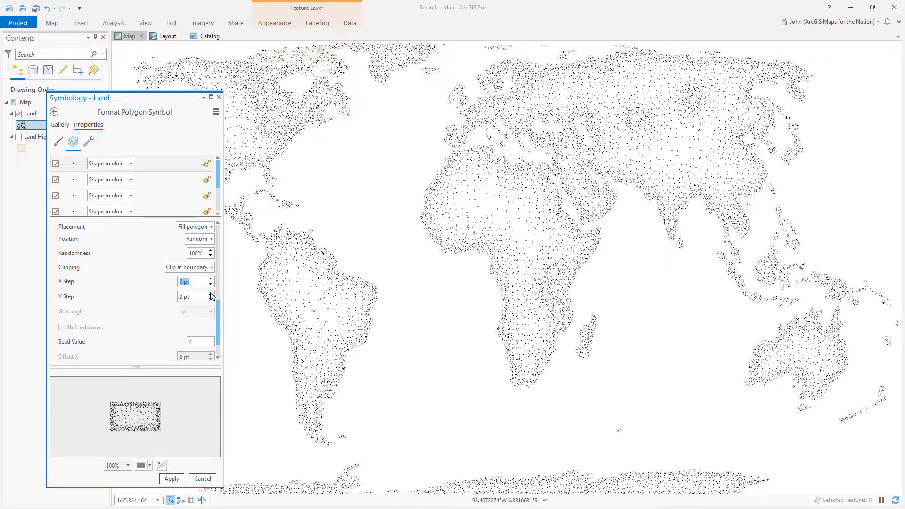
{"action": "left_click", "coordinate": [211, 295]}
Set the top shape marker's Seed Value to 3 and apply the changes to the map
{"action": "scroll", "coordinate": [216, 309], "scroll_direction": "down", "scroll_amount": 2}
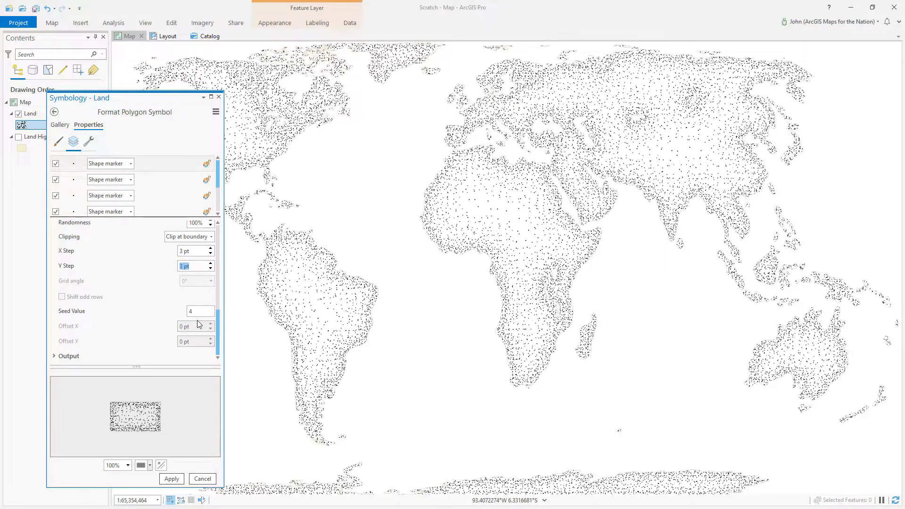
{"action": "key", "text": "Tab"}
{"action": "type", "text": "3"}
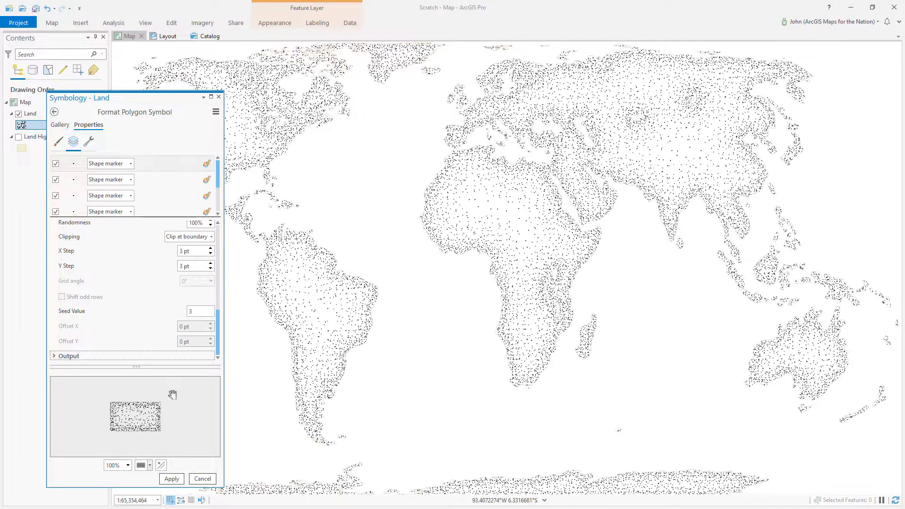
{"action": "left_click", "coordinate": [170, 479]}
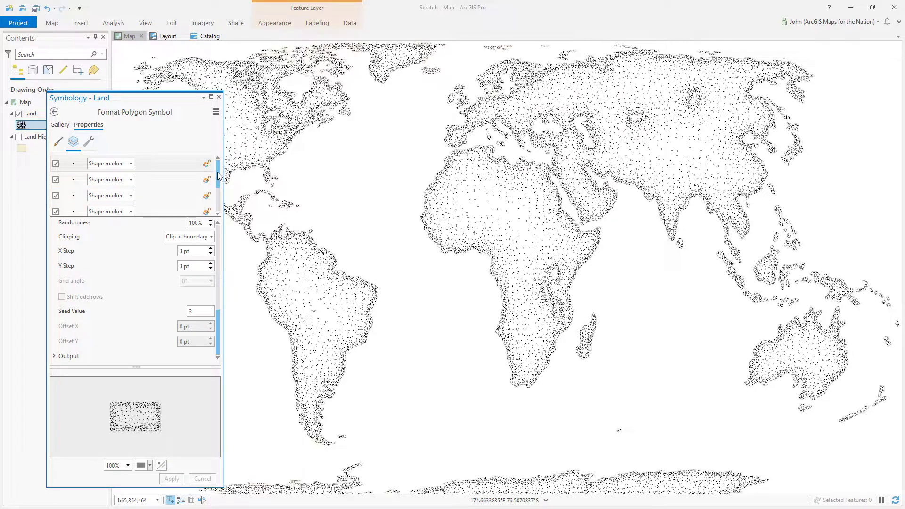
Turn off the Solid stroke layer of the Land symbol and apply the change
{"action": "scroll", "coordinate": [218, 176], "scroll_direction": "down", "scroll_amount": 3}
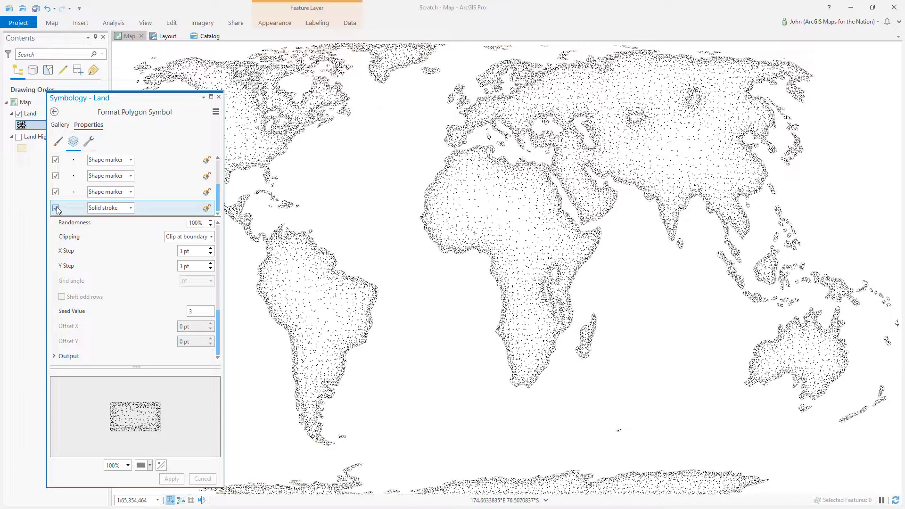
{"action": "left_click", "coordinate": [56, 208]}
{"action": "left_click", "coordinate": [171, 479]}
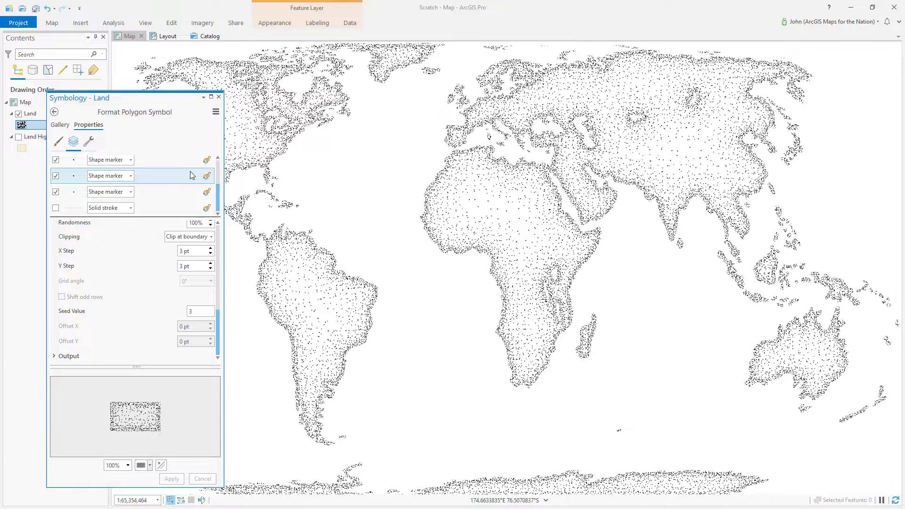
Turn the Solid stroke layer of the Land symbol back on and apply the change
{"action": "left_click", "coordinate": [56, 208]}
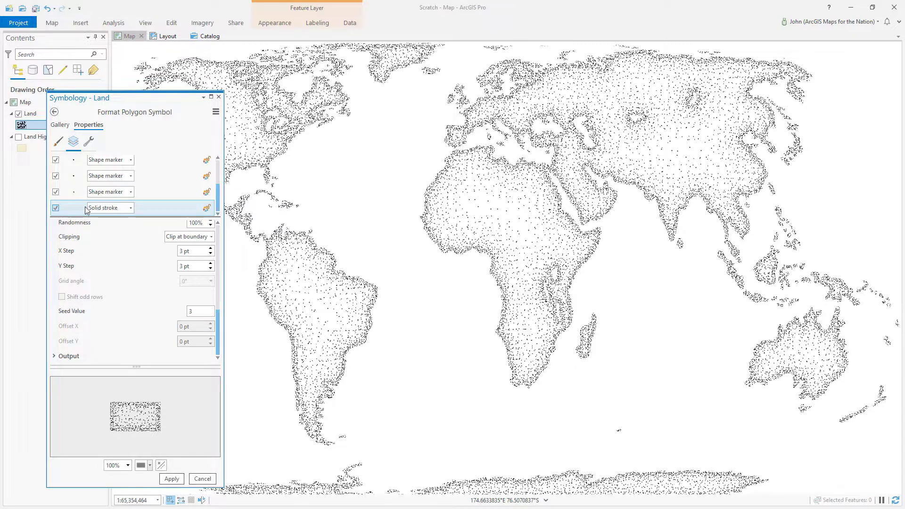
{"action": "left_click", "coordinate": [153, 208]}
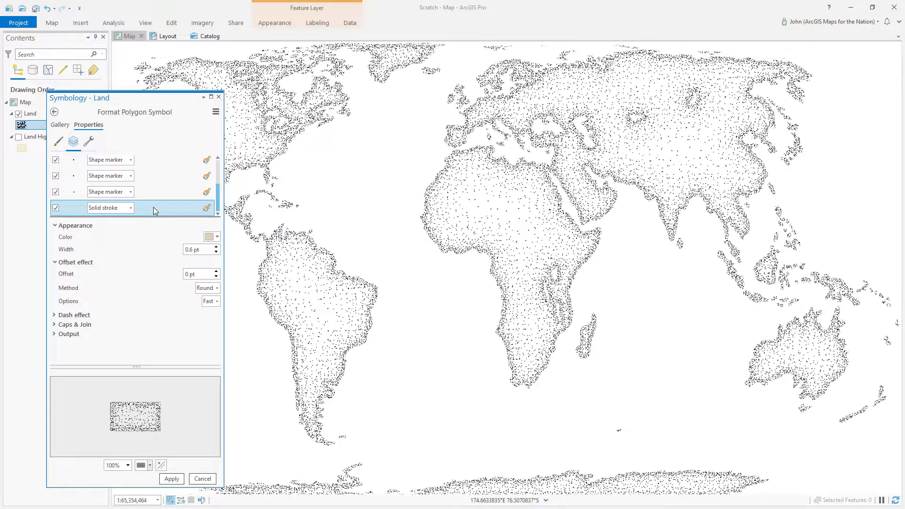
{"action": "left_click", "coordinate": [171, 479]}
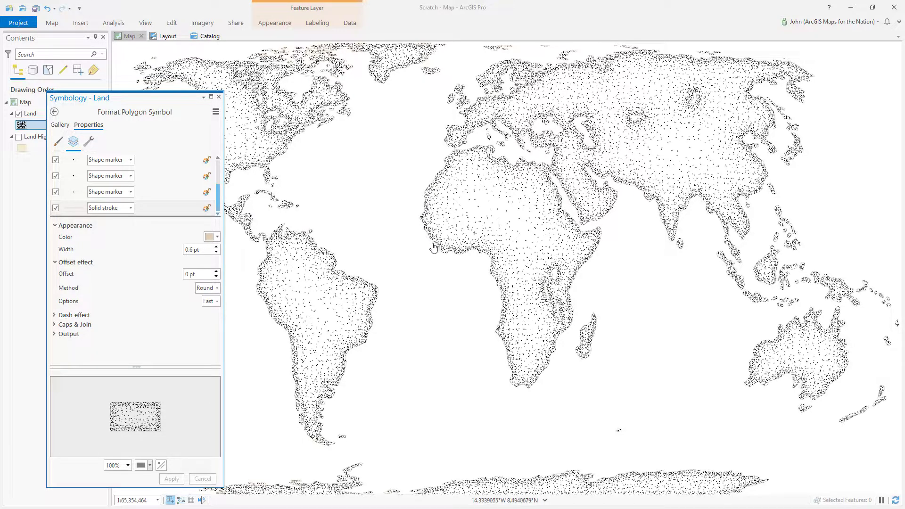
Add a Wave effect to the Solid stroke layer of the Land symbol
{"action": "left_click", "coordinate": [154, 213]}
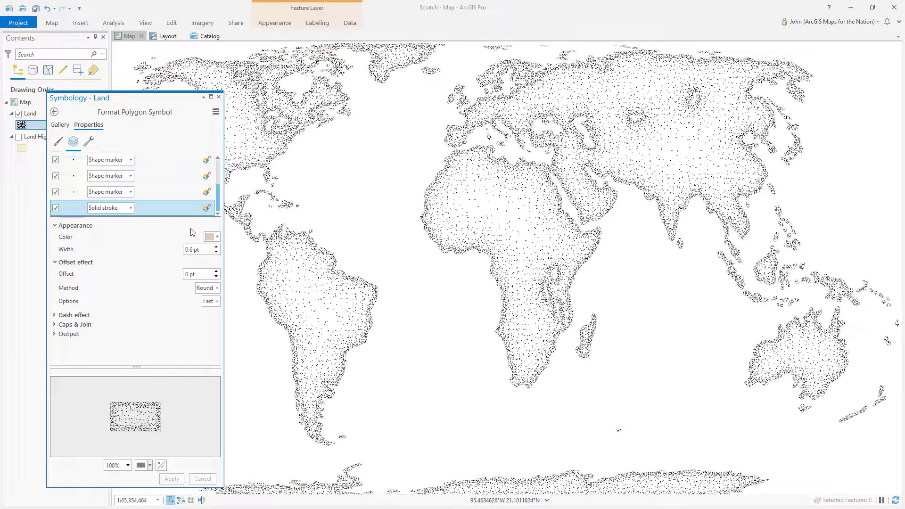
{"action": "left_click", "coordinate": [87, 144]}
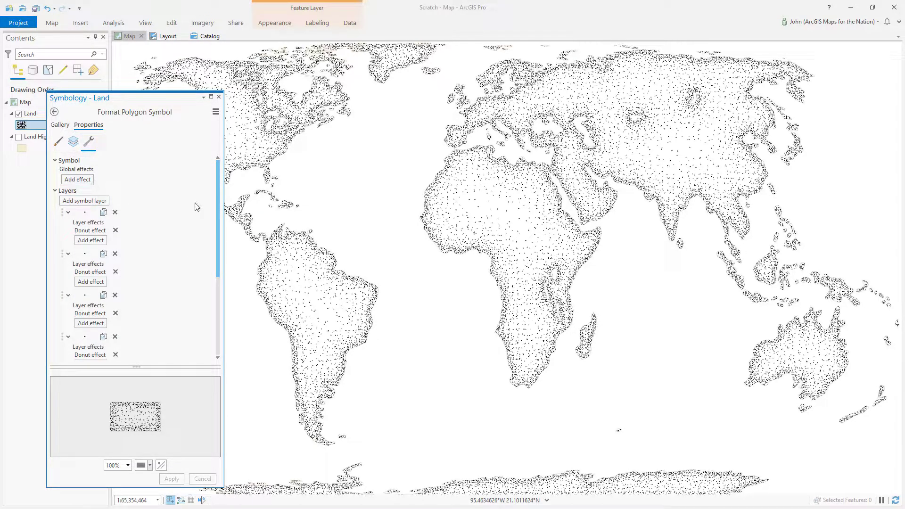
{"action": "left_click_drag", "start_coordinate": [217, 229], "coordinate": [215, 313]}
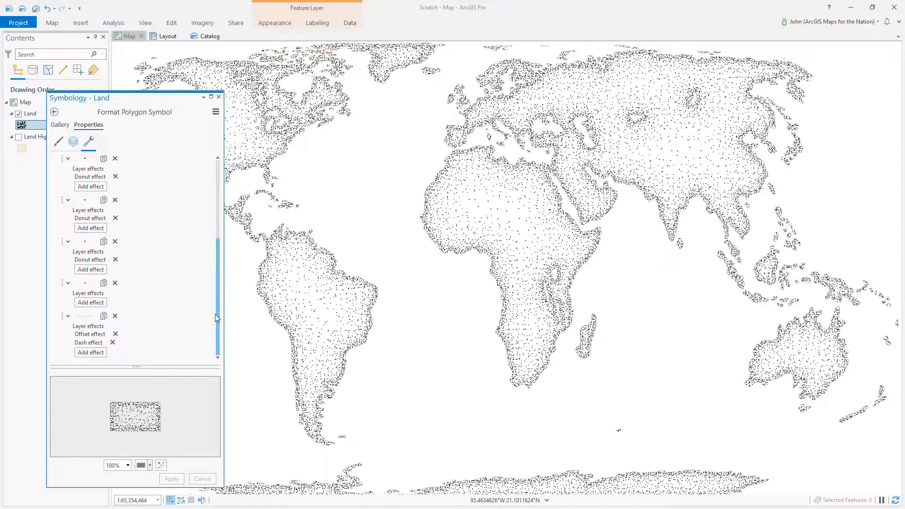
{"action": "left_click", "coordinate": [90, 353]}
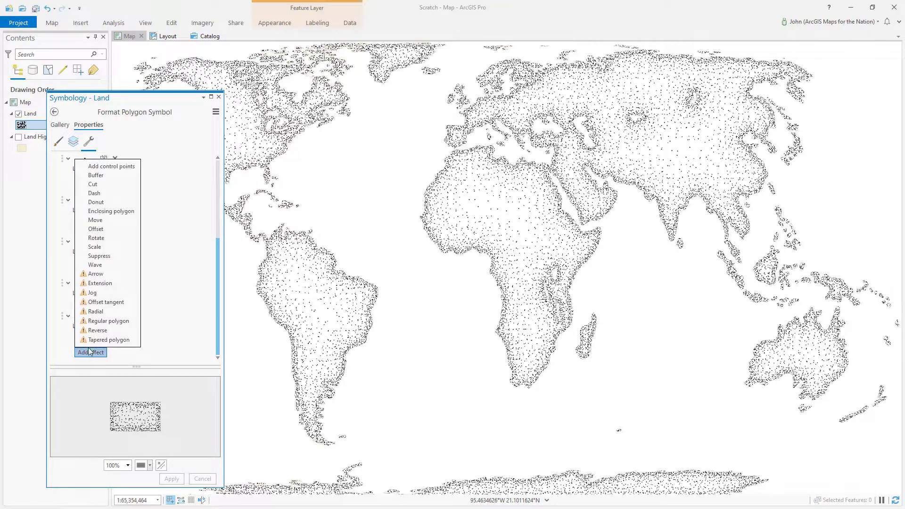
{"action": "left_click", "coordinate": [103, 265]}
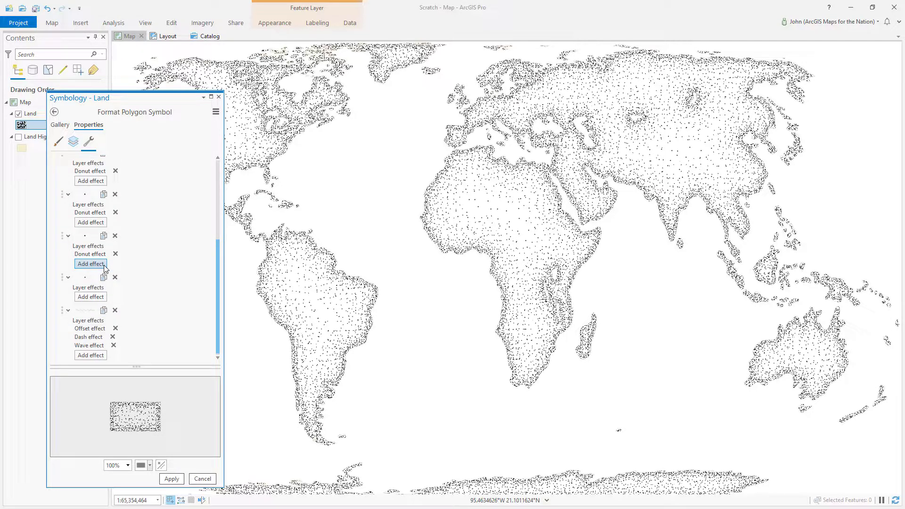
Set the color of the wavy Solid stroke layer to black
{"action": "left_click", "coordinate": [73, 141]}
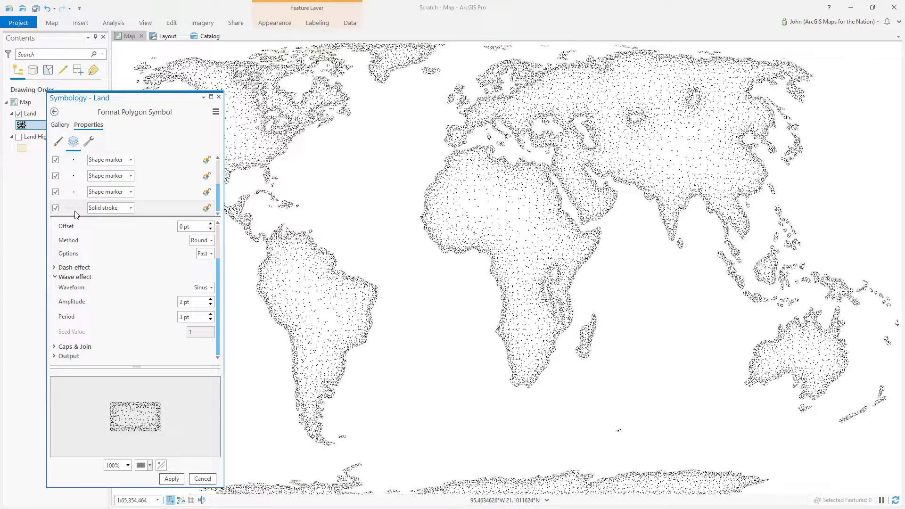
{"action": "scroll", "coordinate": [218, 273], "scroll_direction": "up", "scroll_amount": 2}
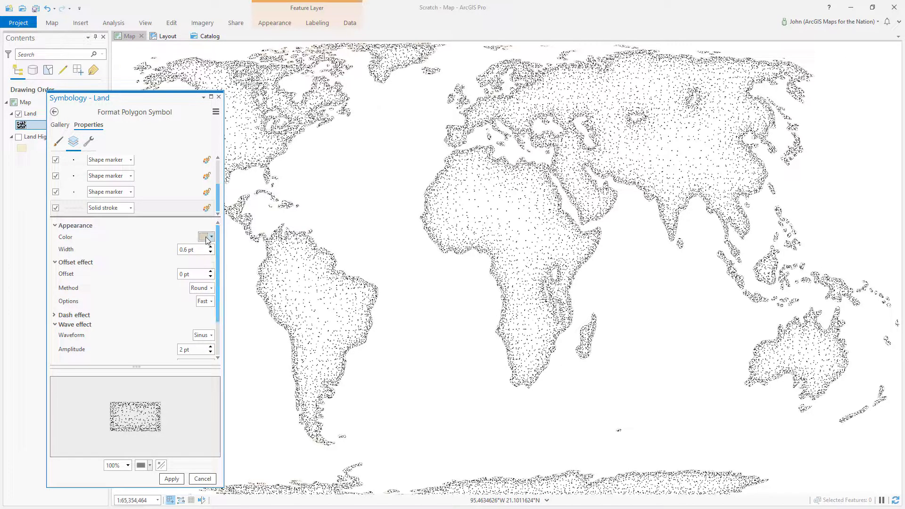
{"action": "left_click", "coordinate": [207, 237]}
{"action": "left_click", "coordinate": [209, 374]}
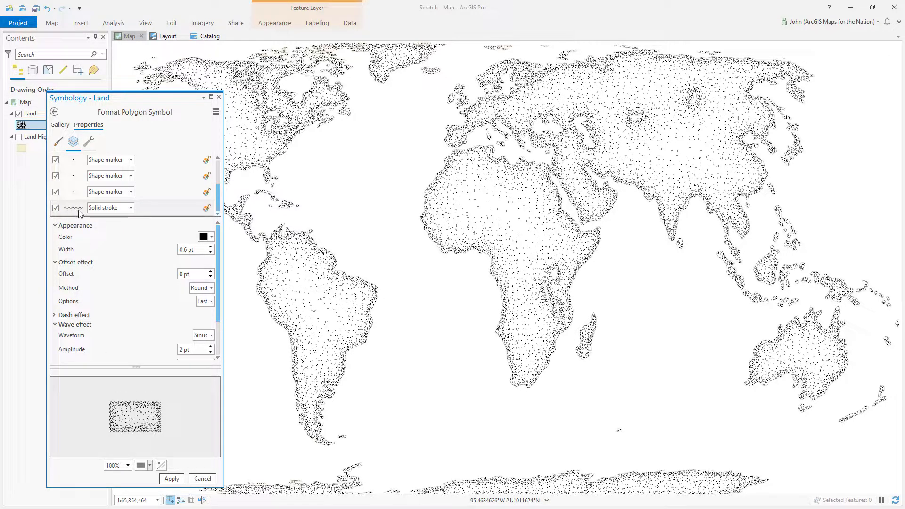
Set the stroke's Wave effect to a Random waveform with an Amplitude of 2 pt and a Period of 5 pt
{"action": "left_click_drag", "start_coordinate": [218, 292], "coordinate": [205, 345]}
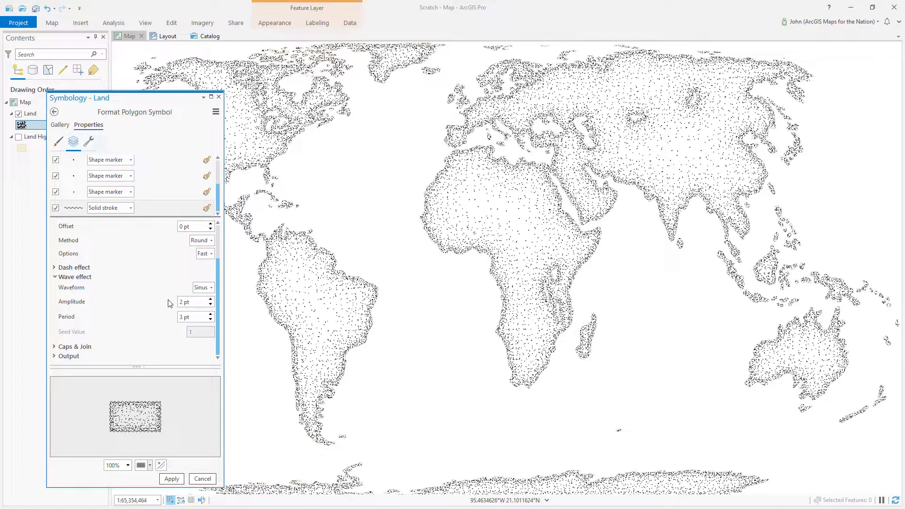
{"action": "left_click", "coordinate": [210, 288]}
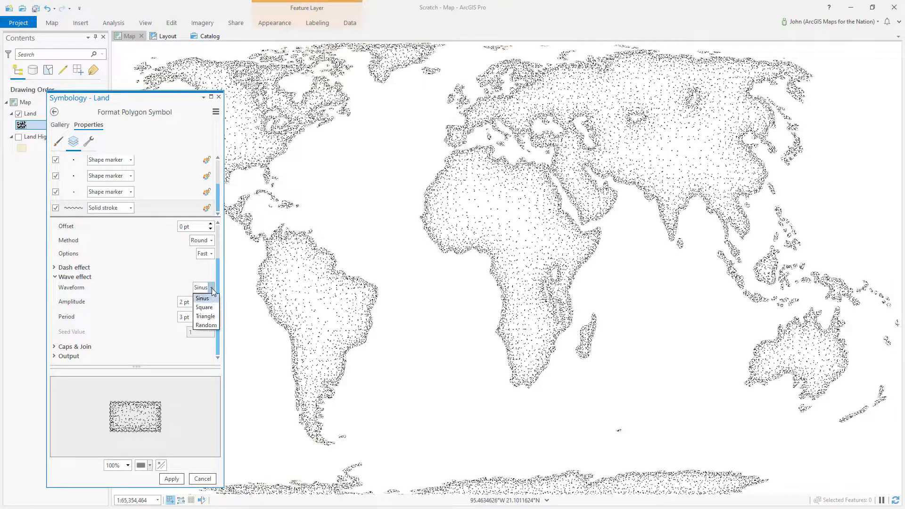
{"action": "left_click", "coordinate": [205, 326]}
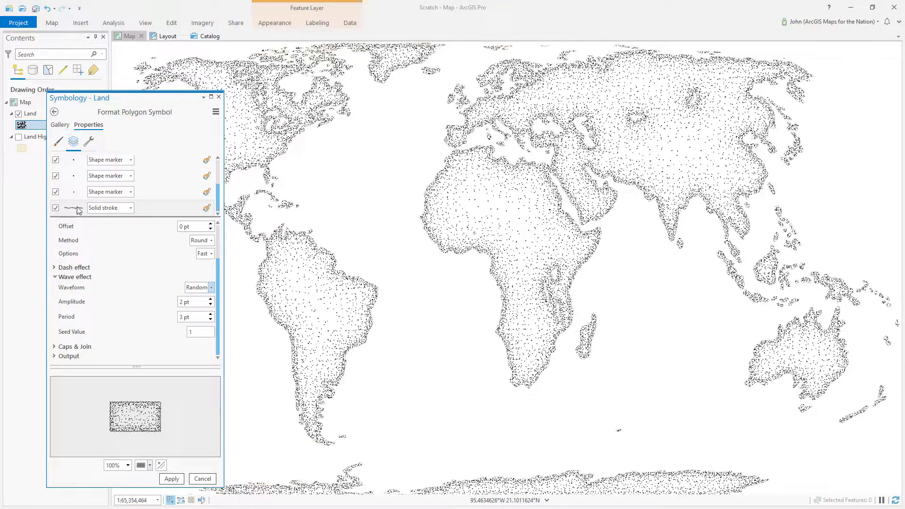
{"action": "left_click", "coordinate": [210, 305]}
{"action": "left_click", "coordinate": [211, 314]}
{"action": "left_click", "coordinate": [211, 314]}
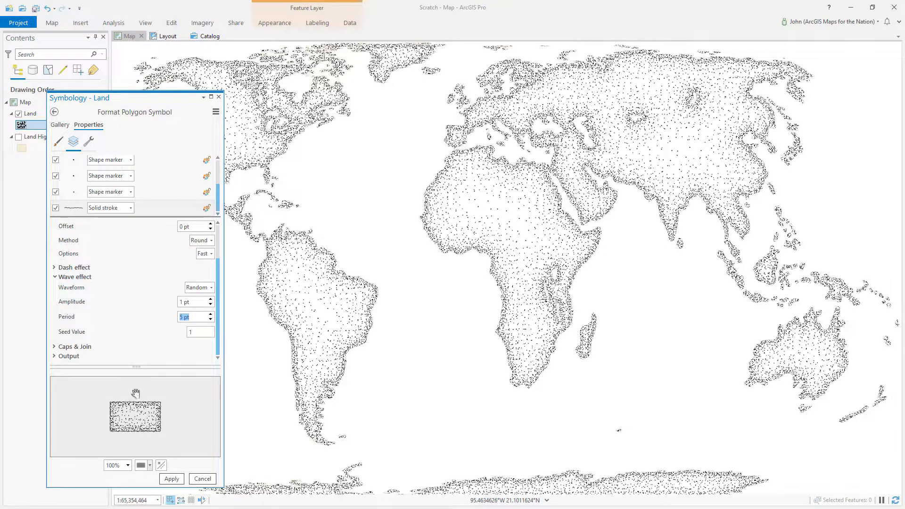
{"action": "left_click", "coordinate": [210, 299]}
Set the width of the wavy stroke to 1 pt and apply the symbol to the map
{"action": "left_click_drag", "start_coordinate": [215, 278], "coordinate": [215, 242]}
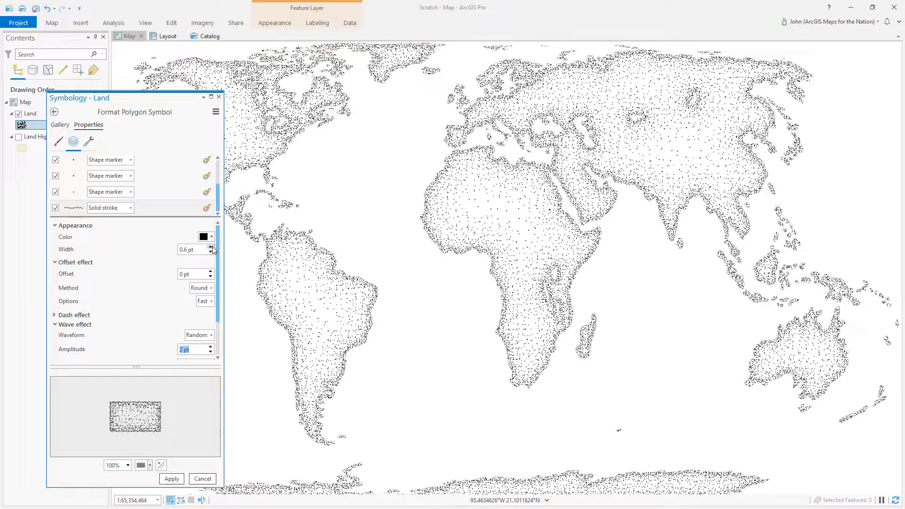
{"action": "left_click", "coordinate": [212, 246]}
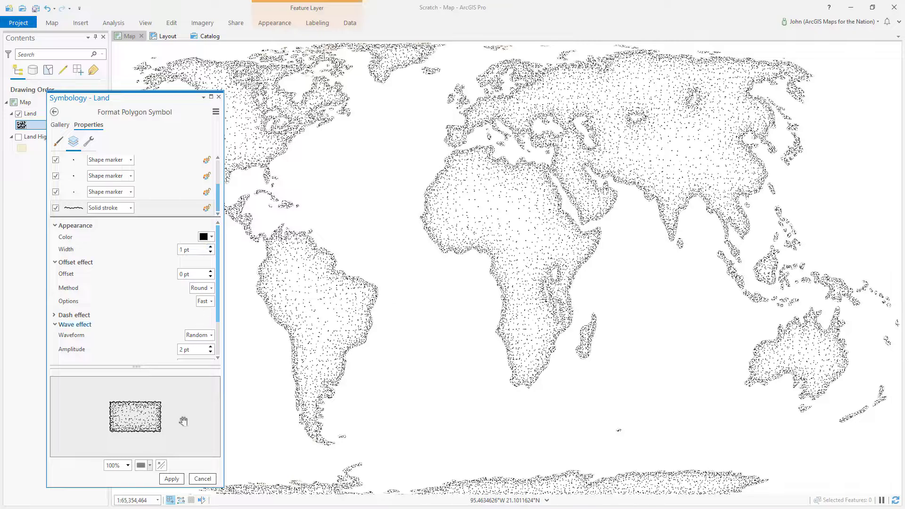
{"action": "left_click", "coordinate": [172, 479]}
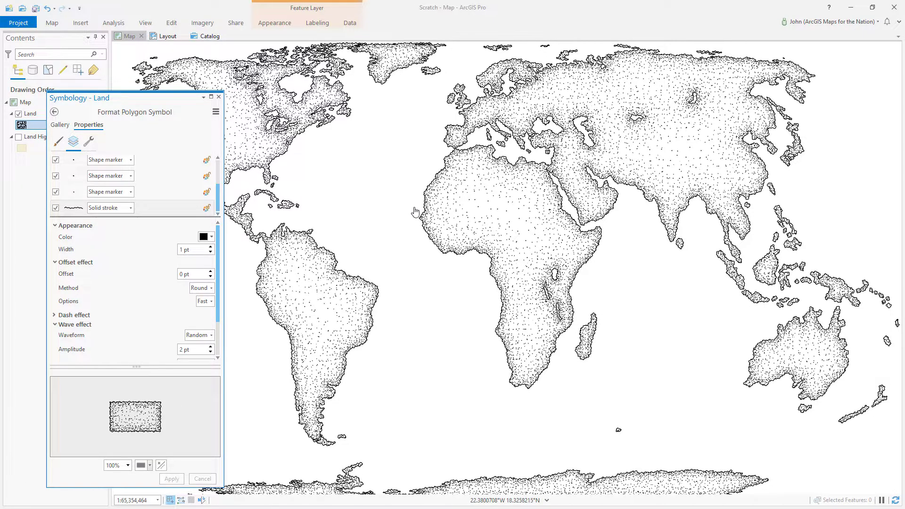
Make the wavy stroke's black color partly transparent and apply the change to the map
{"action": "left_click", "coordinate": [157, 205]}
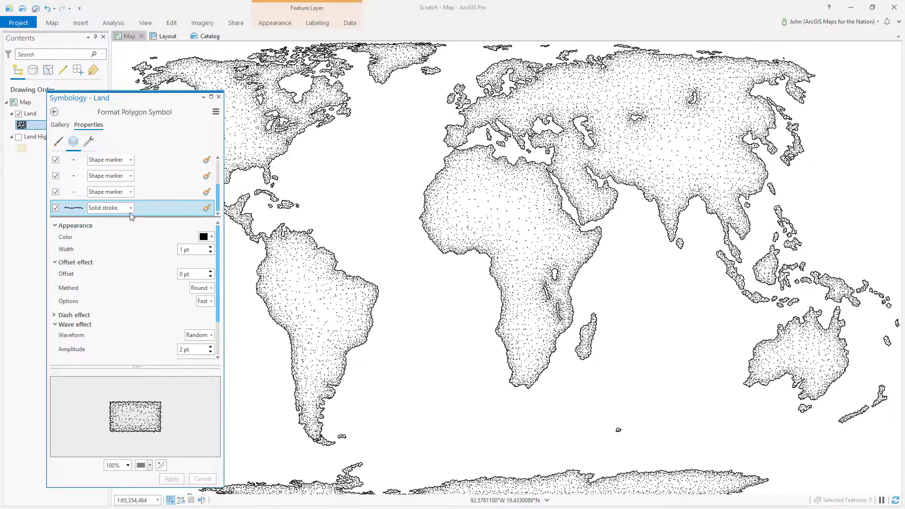
{"action": "left_click", "coordinate": [204, 237]}
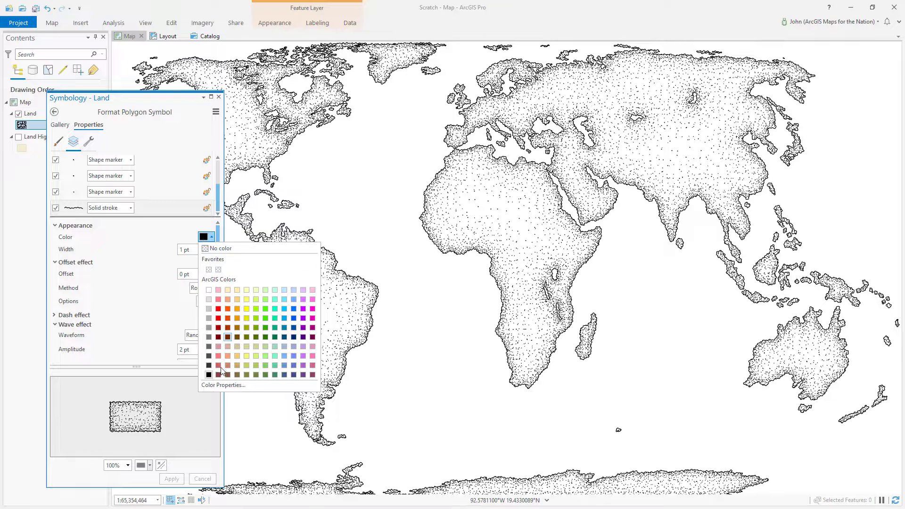
{"action": "left_click", "coordinate": [220, 385]}
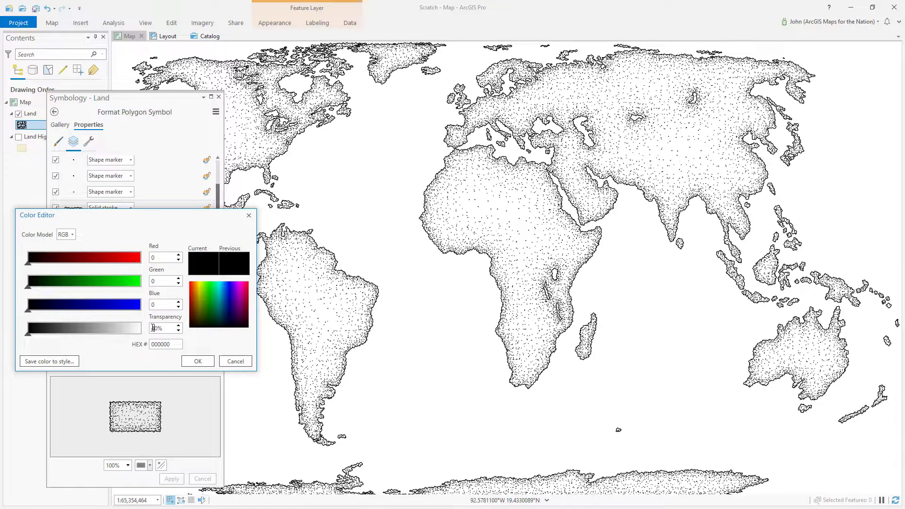
{"action": "left_click", "coordinate": [194, 361]}
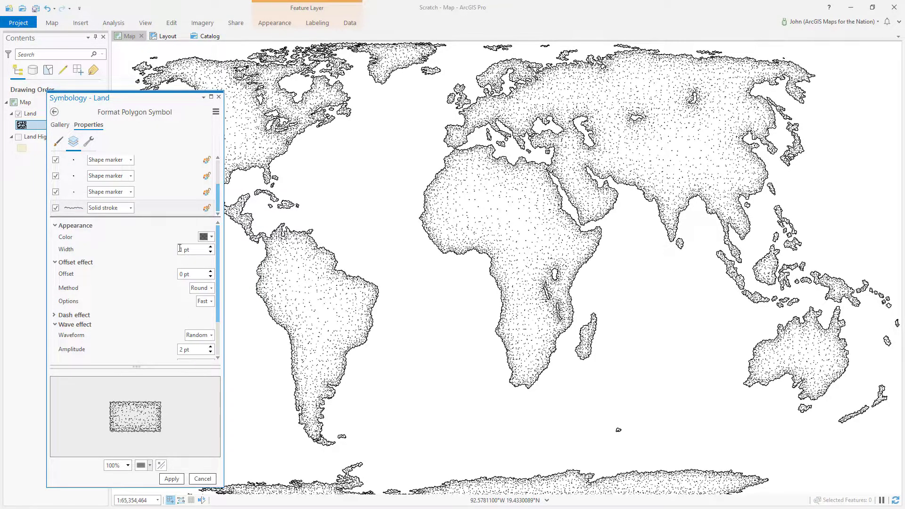
{"action": "left_click", "coordinate": [171, 479]}
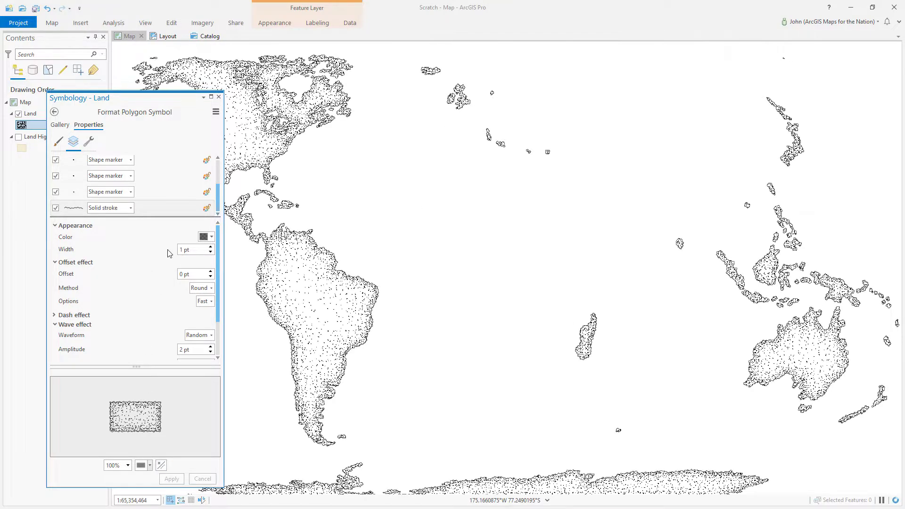
Duplicate the wavy Solid stroke layer in the Land symbol's layer structure
{"action": "left_click", "coordinate": [144, 210]}
{"action": "left_click", "coordinate": [89, 142]}
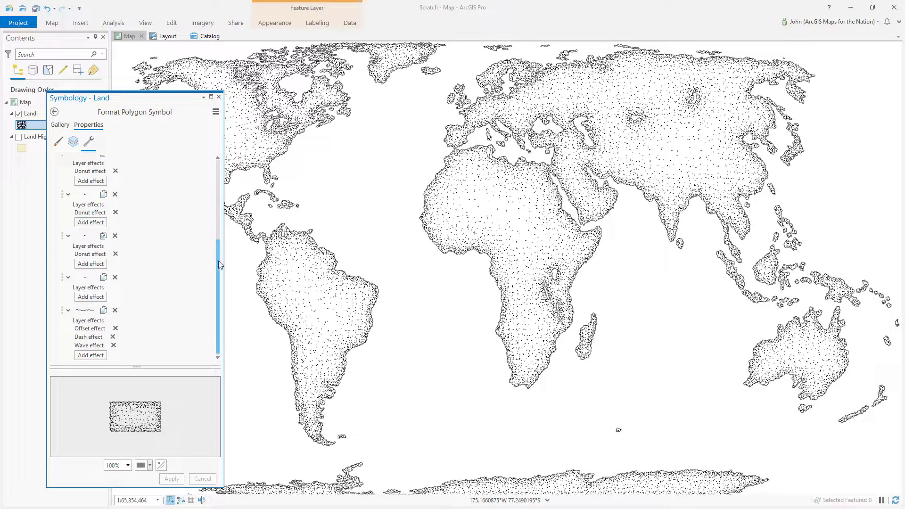
{"action": "left_click_drag", "start_coordinate": [218, 261], "coordinate": [217, 279]}
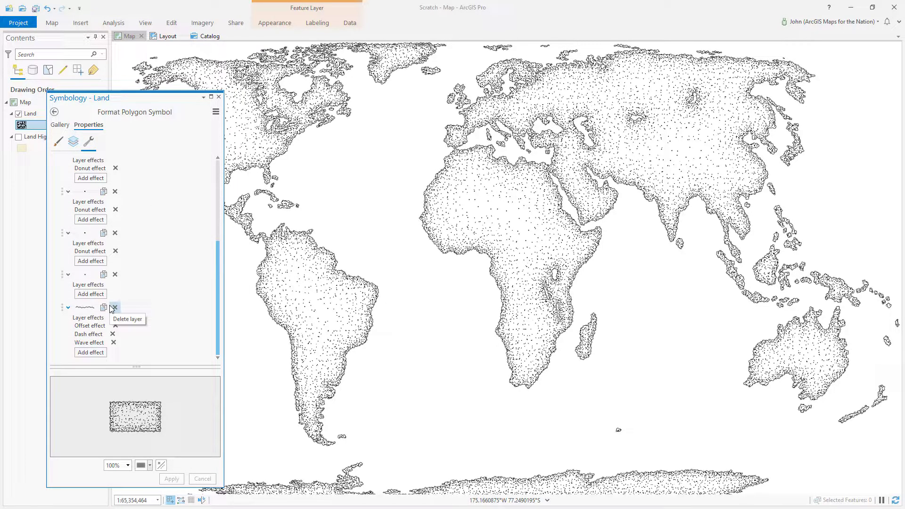
{"action": "left_click", "coordinate": [103, 308]}
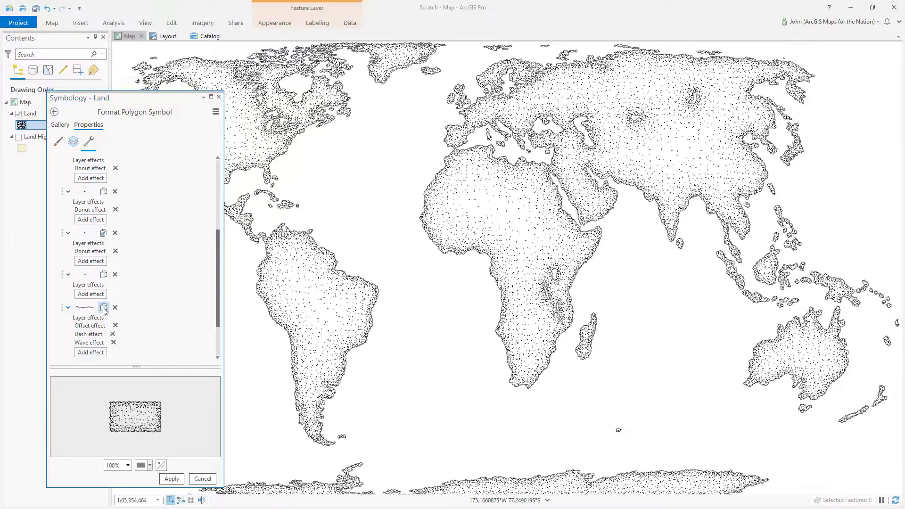
{"action": "left_click_drag", "start_coordinate": [217, 303], "coordinate": [213, 325]}
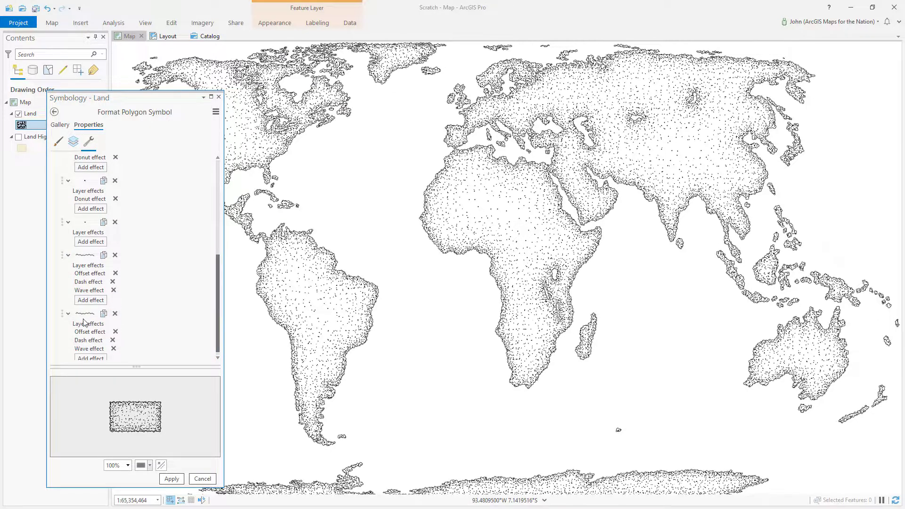
Set the upper wavy stroke's Wave effect to a Period of 6 pt and an Amplitude of 1.8 pt, and apply the changes
{"action": "left_click", "coordinate": [74, 143]}
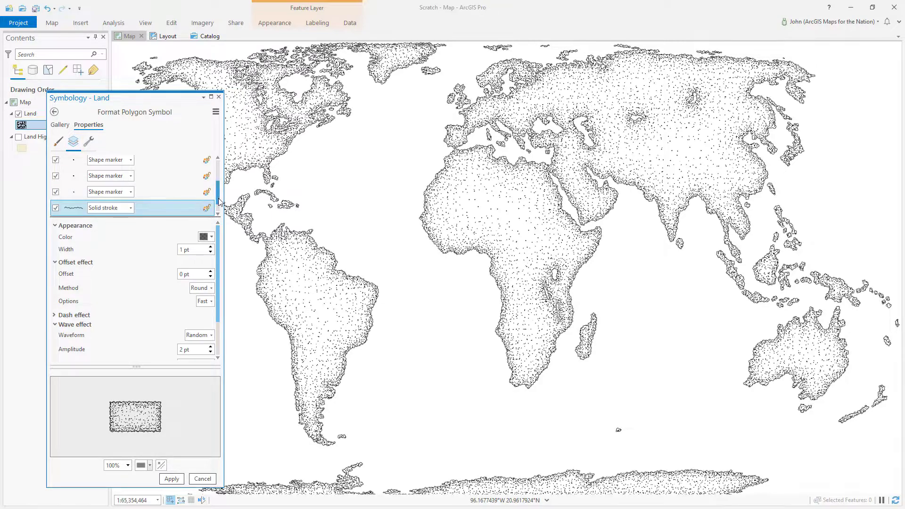
{"action": "scroll", "coordinate": [218, 198], "scroll_direction": "down", "scroll_amount": 1}
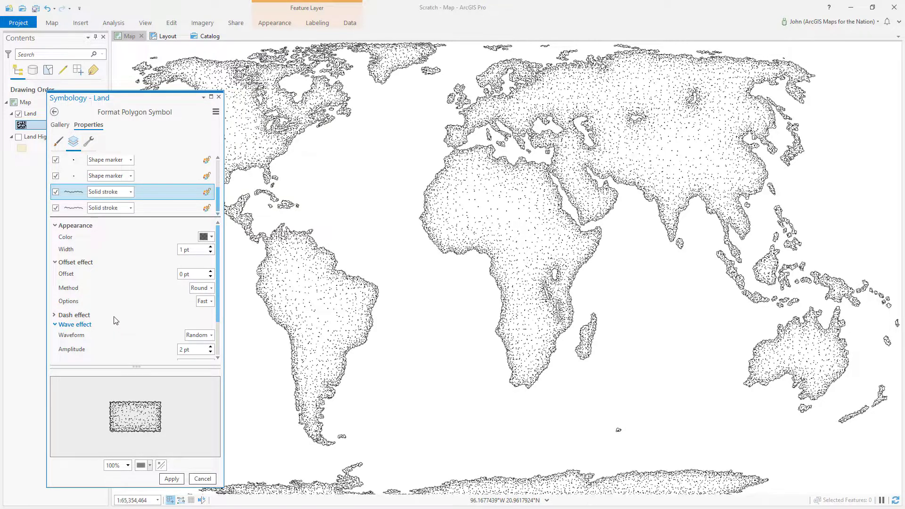
{"action": "left_click_drag", "start_coordinate": [217, 320], "coordinate": [211, 348]}
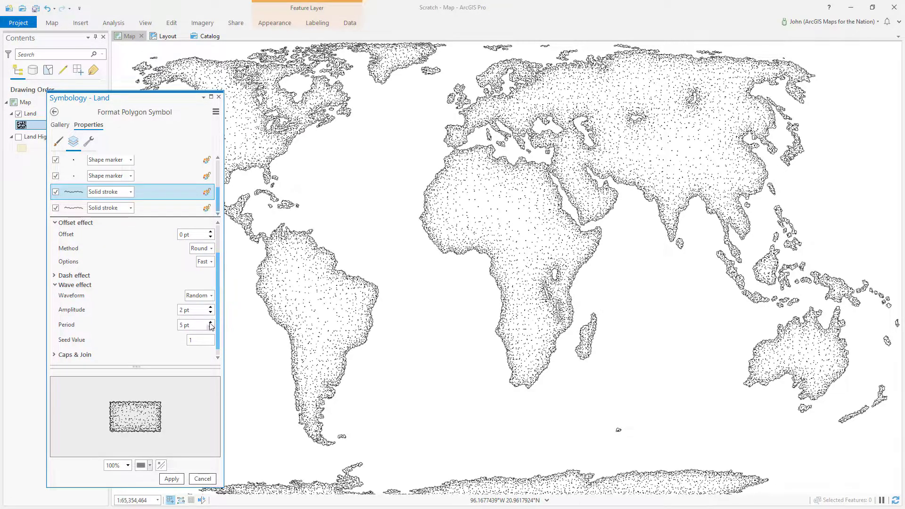
{"action": "left_click", "coordinate": [211, 324]}
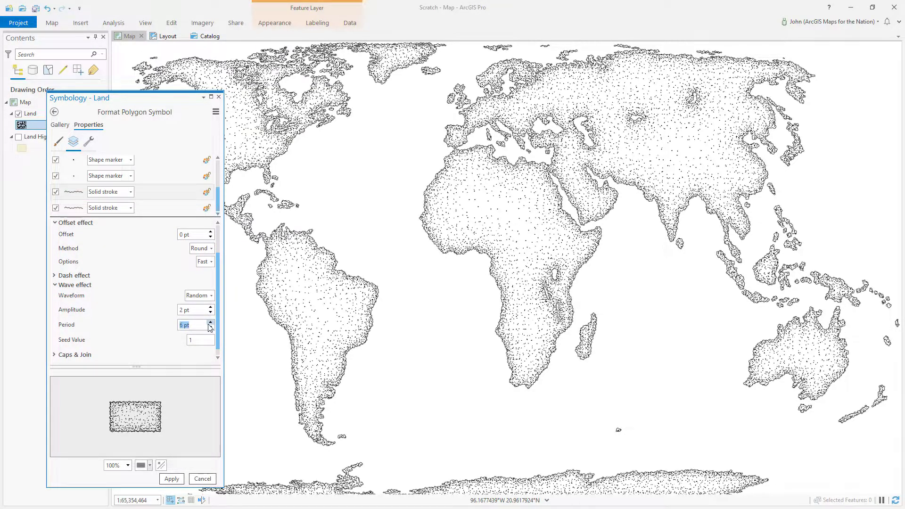
{"action": "left_click", "coordinate": [182, 310]}
{"action": "type", "text": "8"}
{"action": "key", "text": "Delete"}
{"action": "left_click", "coordinate": [171, 478]}
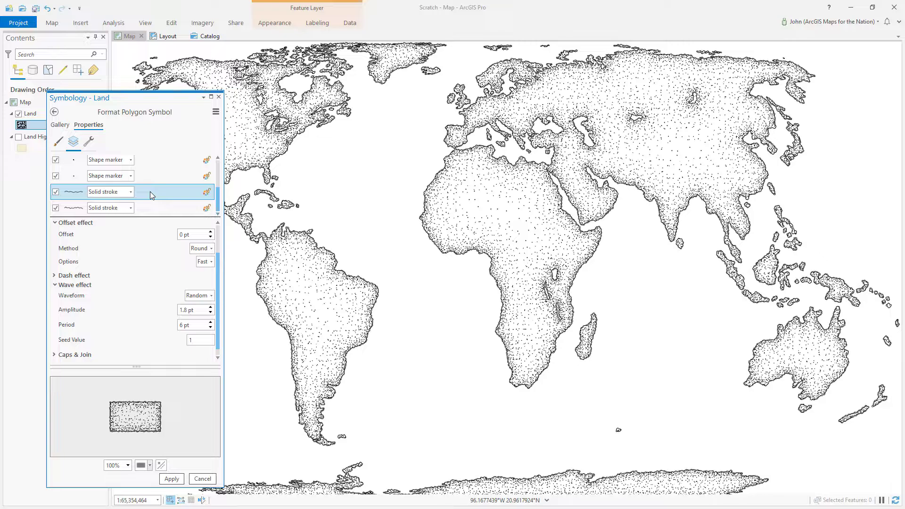
Duplicate the upper wavy stroke layer and select the upper copy for editing its properties
{"action": "left_click", "coordinate": [90, 144]}
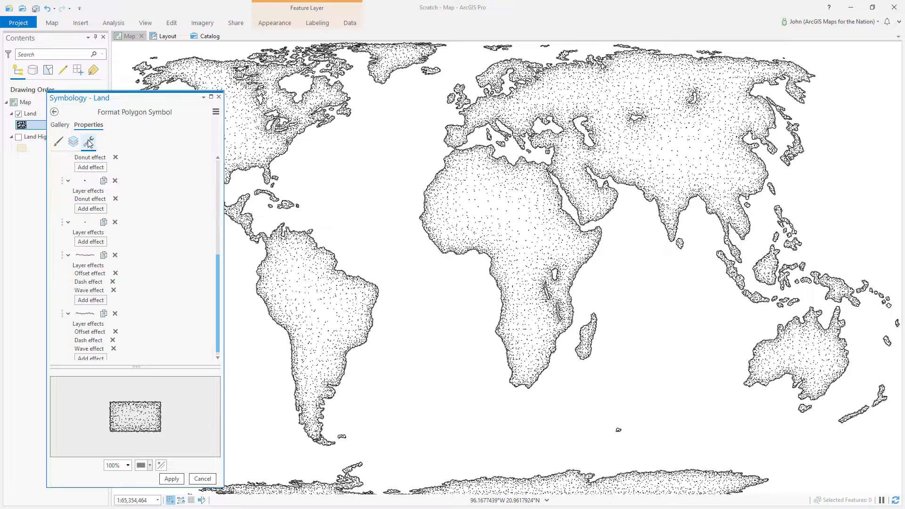
{"action": "left_click", "coordinate": [104, 256]}
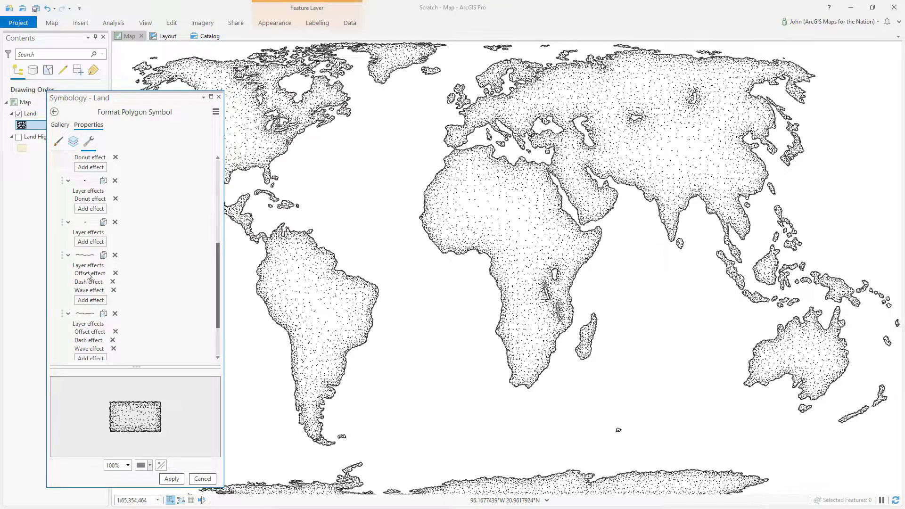
{"action": "left_click", "coordinate": [73, 142]}
{"action": "left_click", "coordinate": [165, 194]}
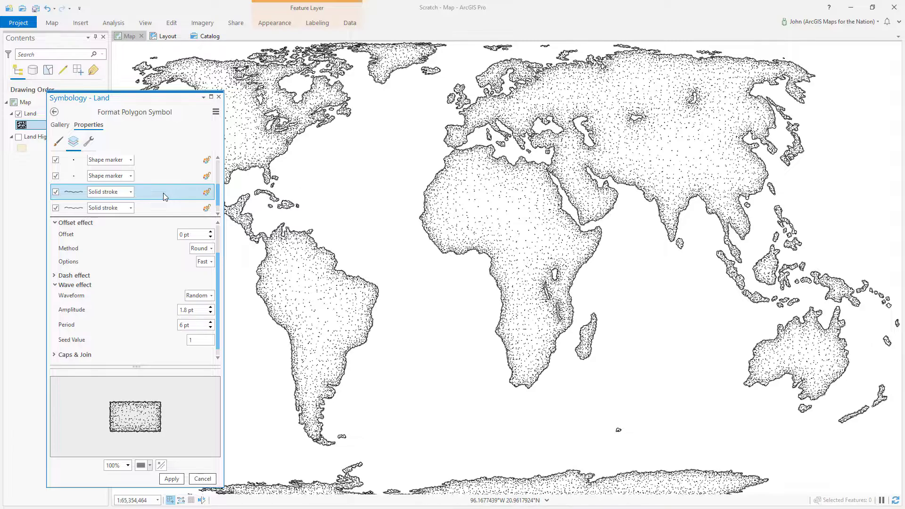
Apply the dotted 2 6 dash type to the uppermost wavy Solid stroke and update the map
{"action": "left_click_drag", "start_coordinate": [218, 196], "coordinate": [219, 207]}
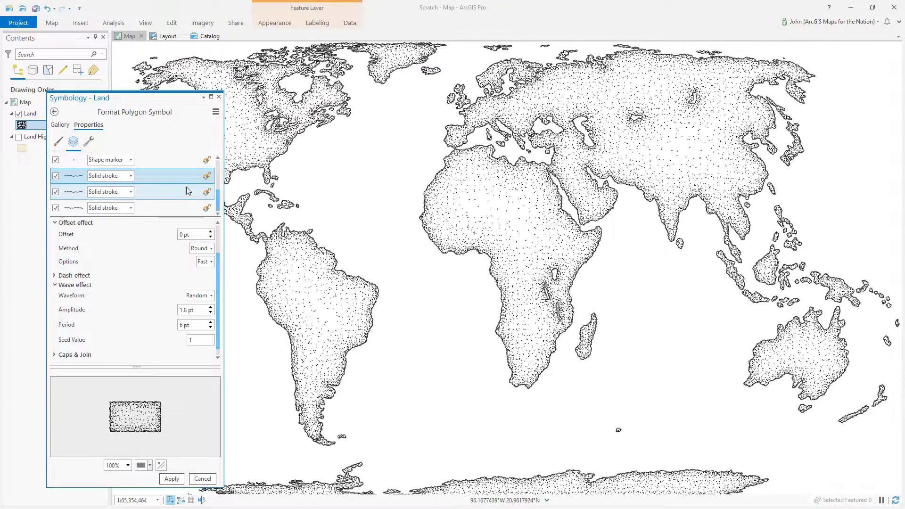
{"action": "left_click", "coordinate": [56, 277]}
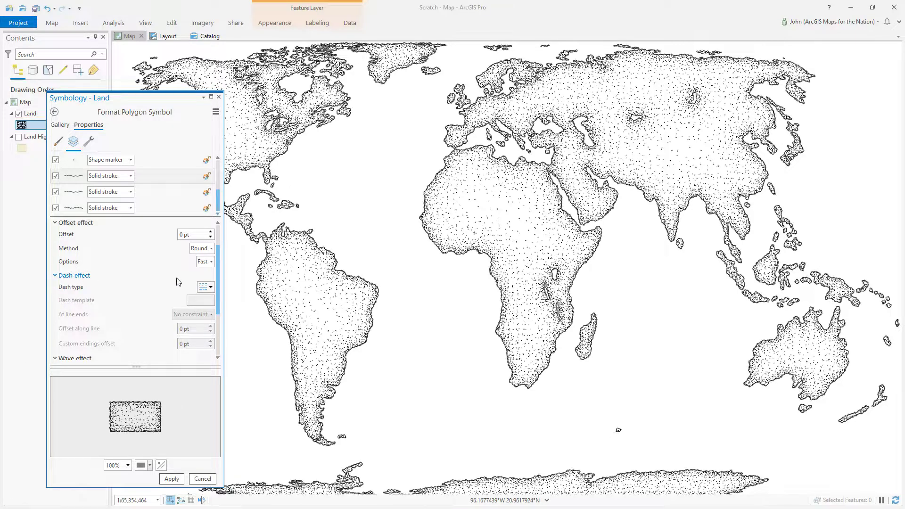
{"action": "left_click", "coordinate": [205, 287]}
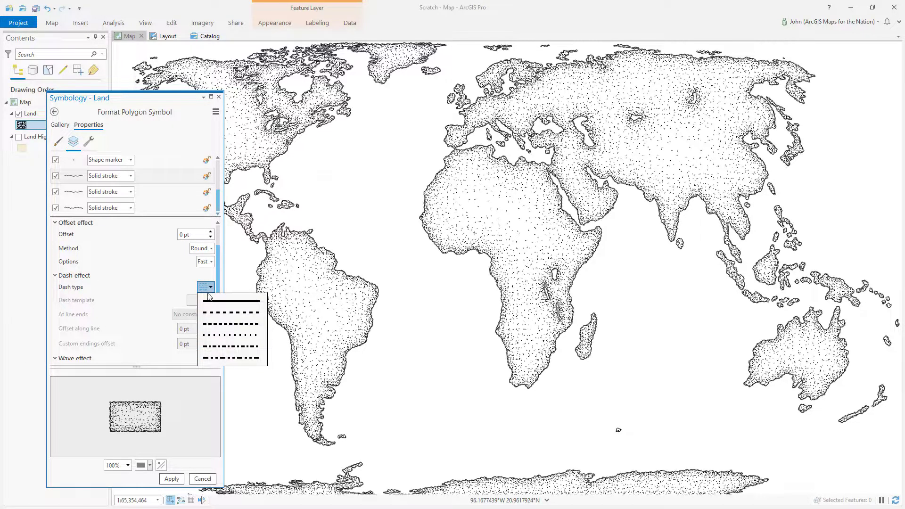
{"action": "left_click", "coordinate": [211, 336]}
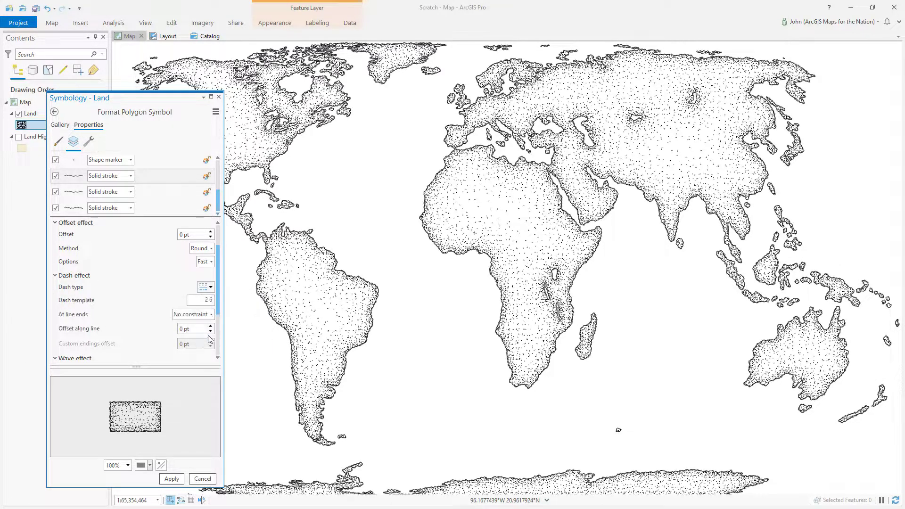
{"action": "left_click", "coordinate": [211, 288]}
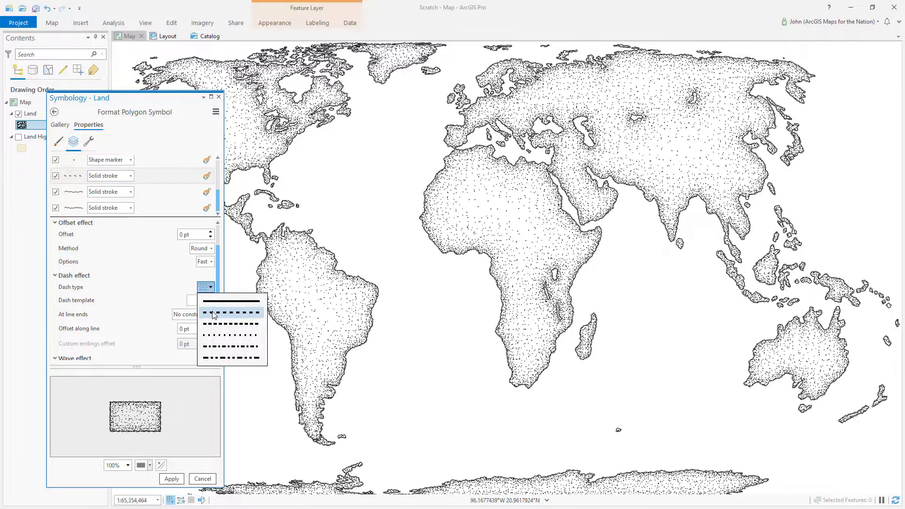
{"action": "left_click", "coordinate": [211, 335]}
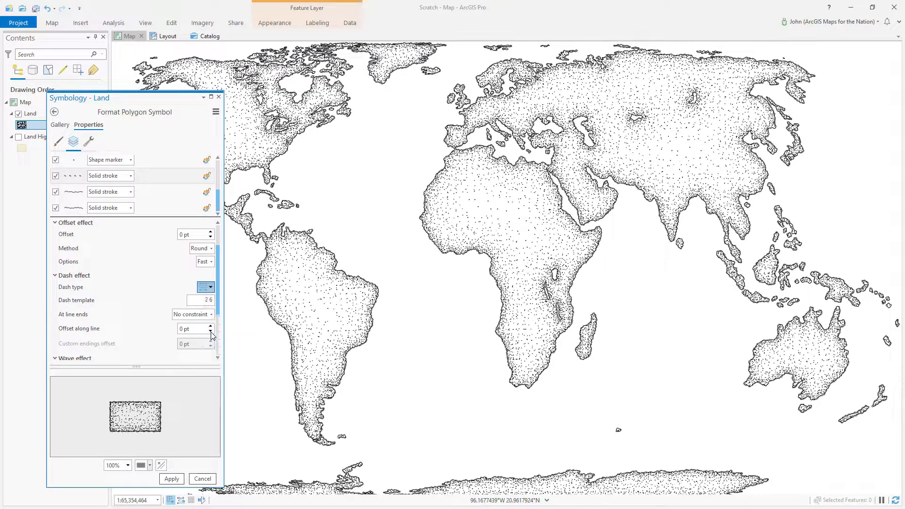
{"action": "left_click", "coordinate": [209, 301]}
{"action": "double_click", "coordinate": [208, 299]}
{"action": "left_click", "coordinate": [174, 479]}
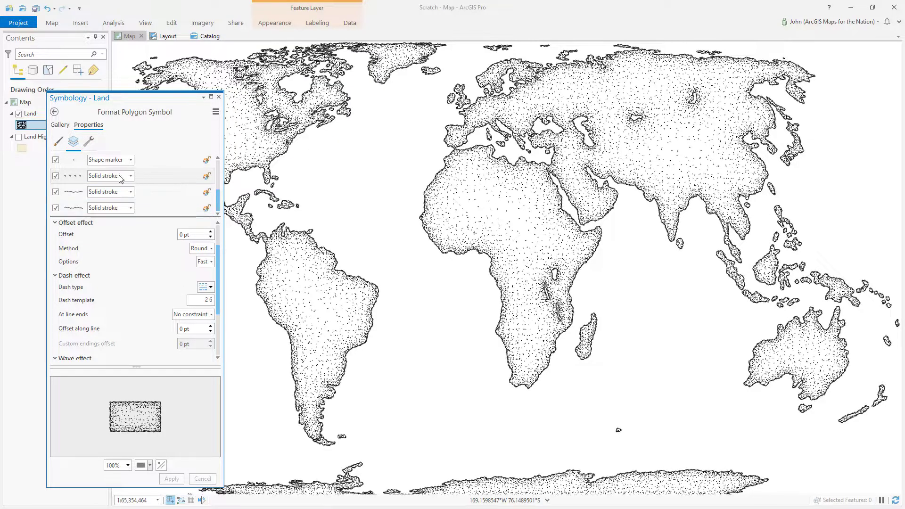
Set the dotted stroke's width to 3 pt and its black color's transparency to 80%
{"action": "left_click_drag", "start_coordinate": [219, 265], "coordinate": [221, 244]}
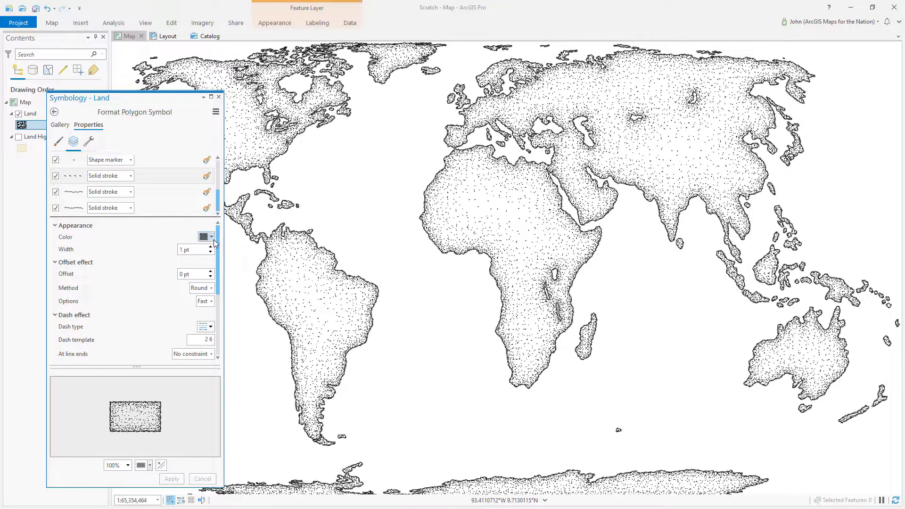
{"action": "left_click", "coordinate": [211, 248]}
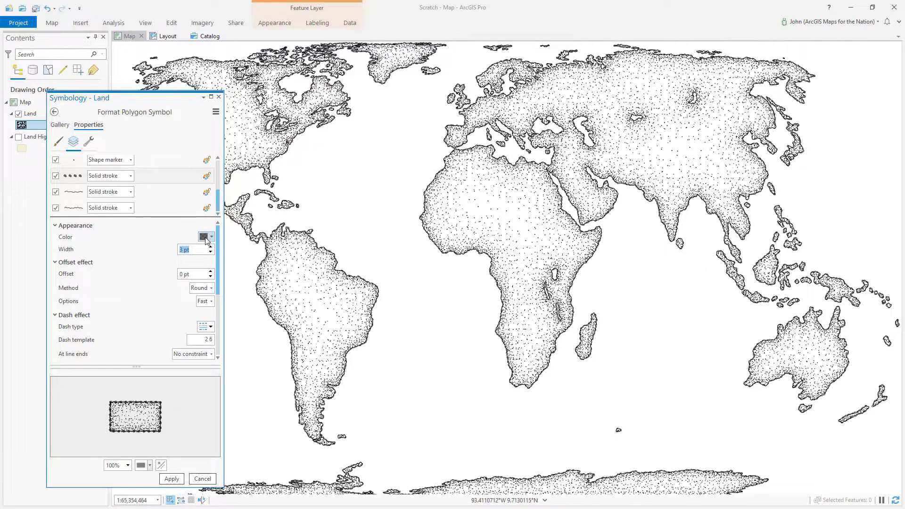
{"action": "left_click", "coordinate": [205, 240]}
{"action": "left_click", "coordinate": [224, 385]}
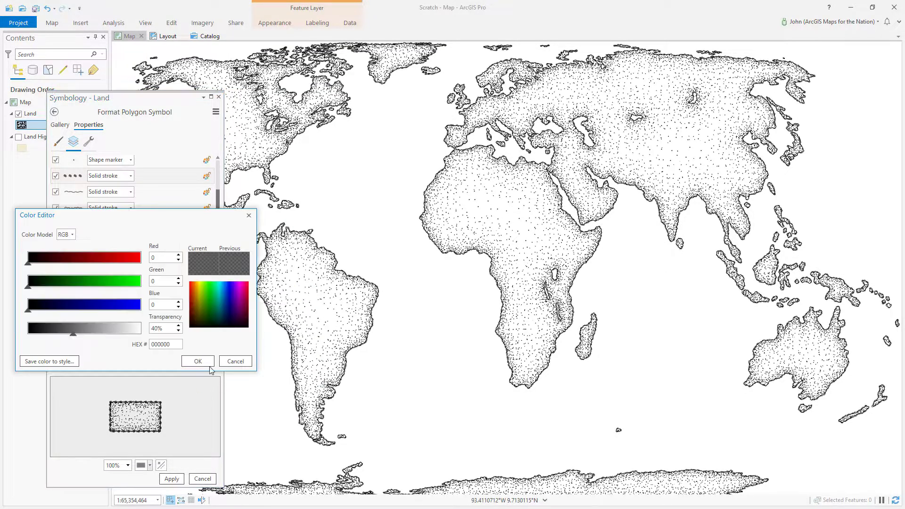
{"action": "left_click_drag", "start_coordinate": [155, 329], "coordinate": [153, 331]}
{"action": "type", "text": "8"}
{"action": "key", "text": "Tab"}
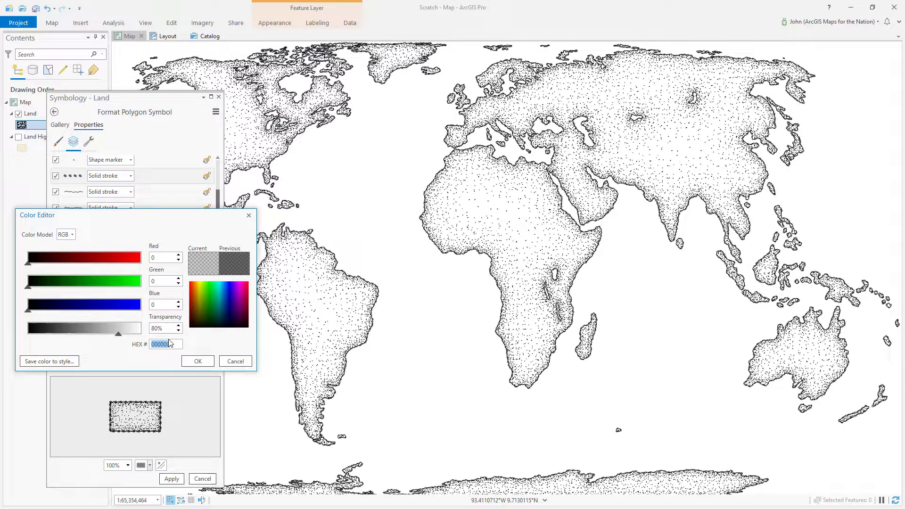
{"action": "left_click", "coordinate": [197, 361]}
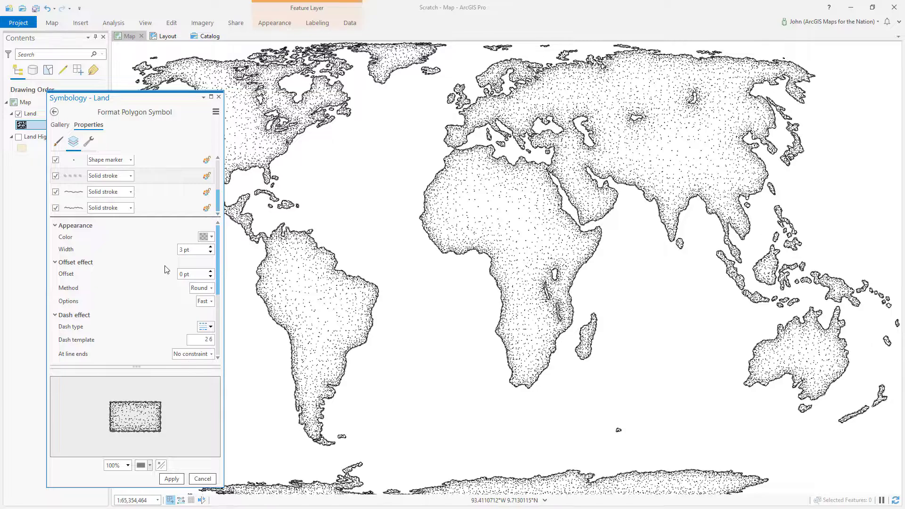
Set the dotted stroke's dash template to 2 22 1 13 3 40 and apply the symbol changes
{"action": "scroll", "coordinate": [207, 287], "scroll_direction": "down", "scroll_amount": 3}
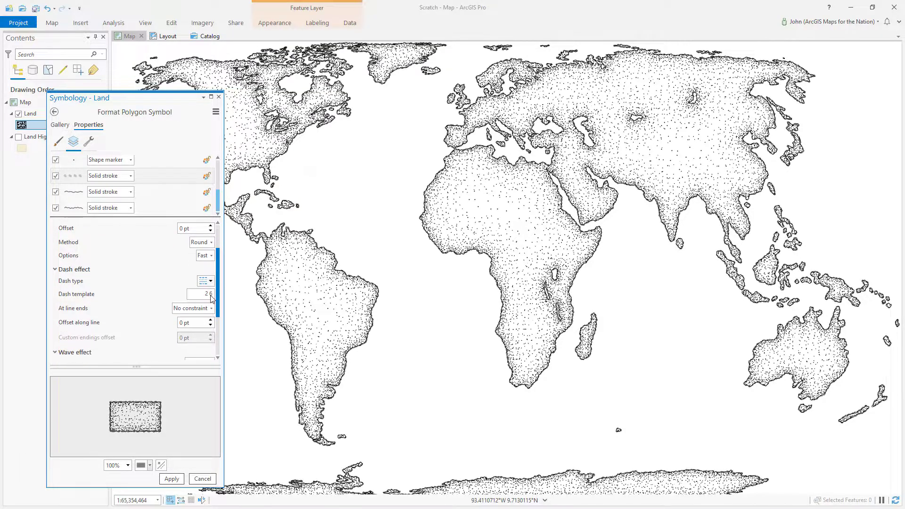
{"action": "left_click", "coordinate": [205, 296]}
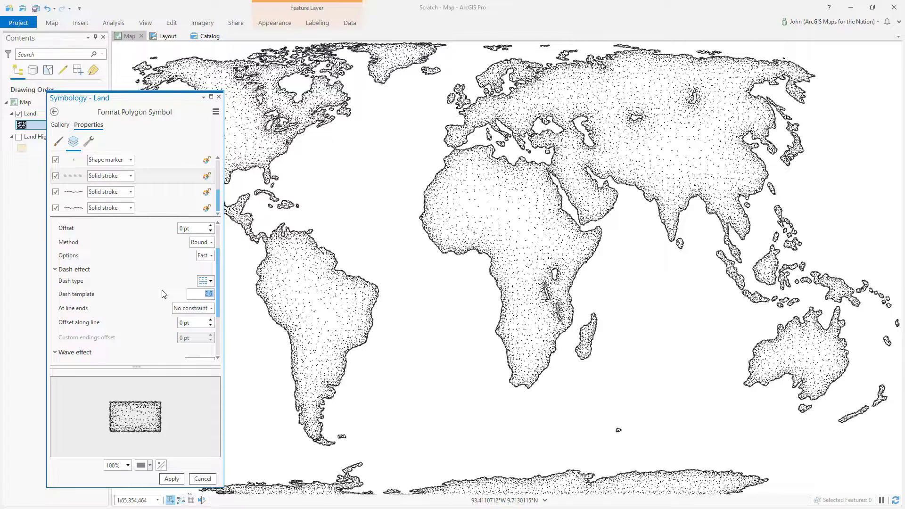
{"action": "left_click", "coordinate": [209, 293]}
{"action": "left_click_drag", "start_coordinate": [206, 293], "coordinate": [214, 294]}
{"action": "type", "text": "2 22 1 13 3 40"}
{"action": "key", "text": "Tab"}
{"action": "left_click", "coordinate": [171, 479]}
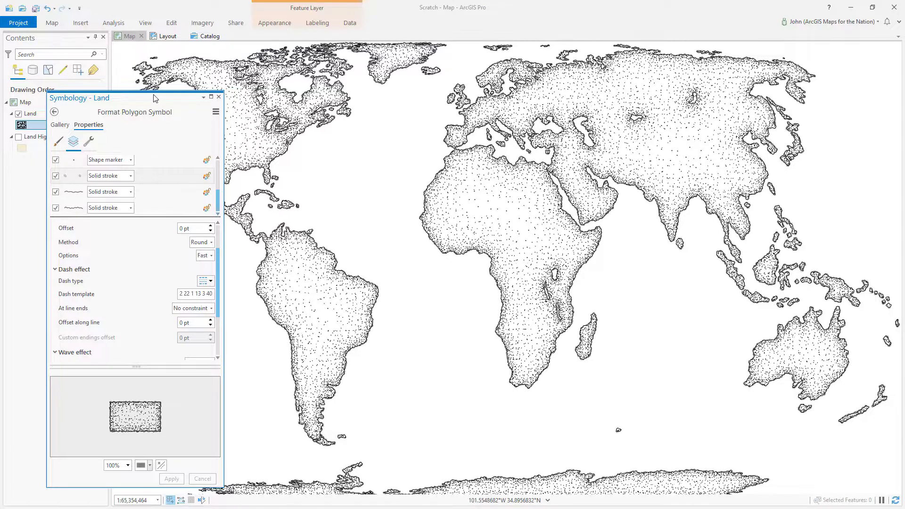
Move the Land symbology pane aside and close it to uncover the map
{"action": "left_click_drag", "start_coordinate": [153, 98], "coordinate": [162, 91]}
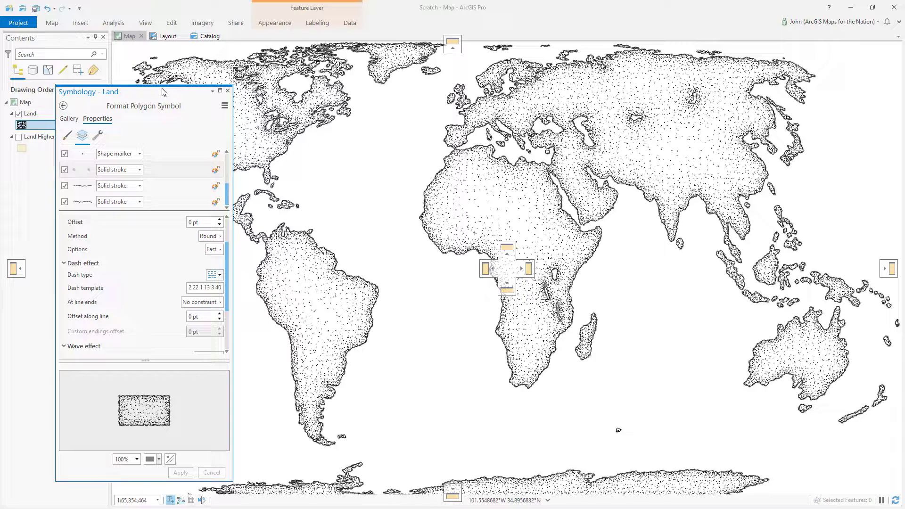
{"action": "left_click_drag", "start_coordinate": [164, 92], "coordinate": [170, 92]}
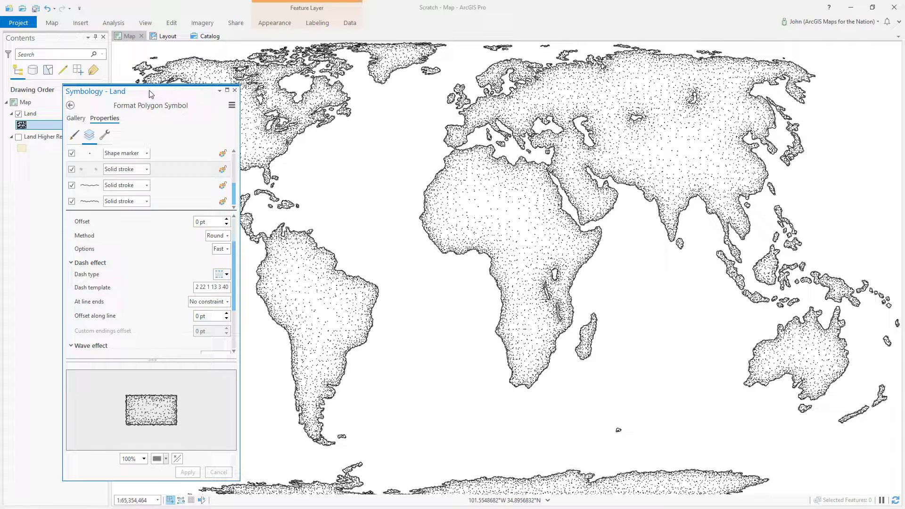
{"action": "left_click_drag", "start_coordinate": [151, 93], "coordinate": [766, 82]}
{"action": "left_click", "coordinate": [851, 80]}
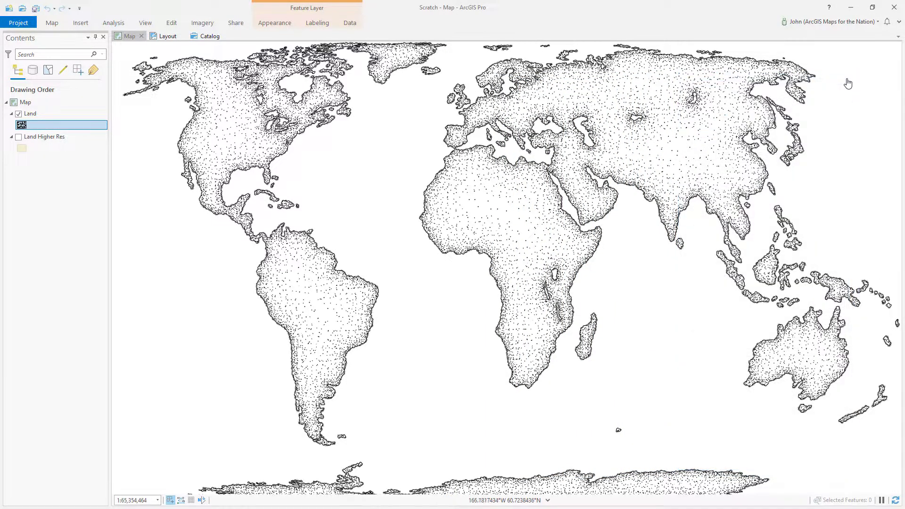
Examine the Land layer's stippling and outlines over Southeast Asia, Europe and eastern North America at several map scales
{"action": "left_click", "coordinate": [36, 244]}
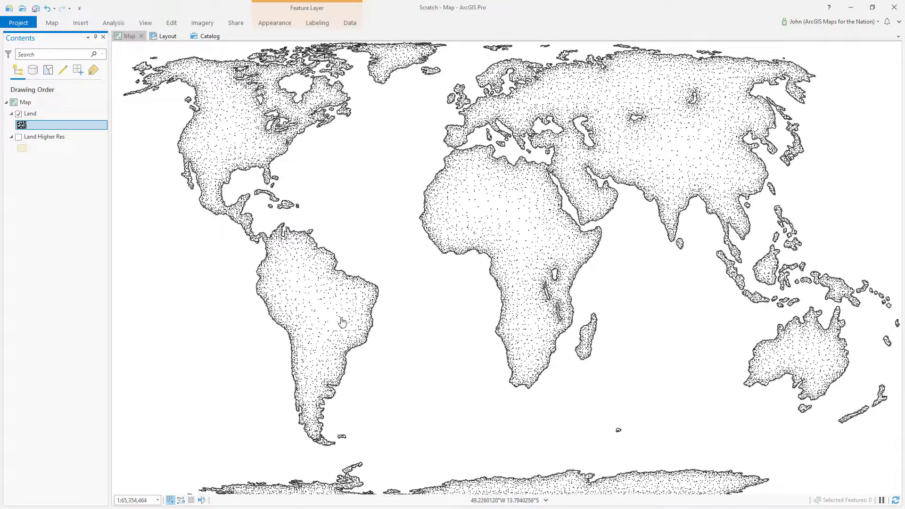
{"action": "scroll", "coordinate": [820, 269], "scroll_direction": "up", "scroll_amount": 5}
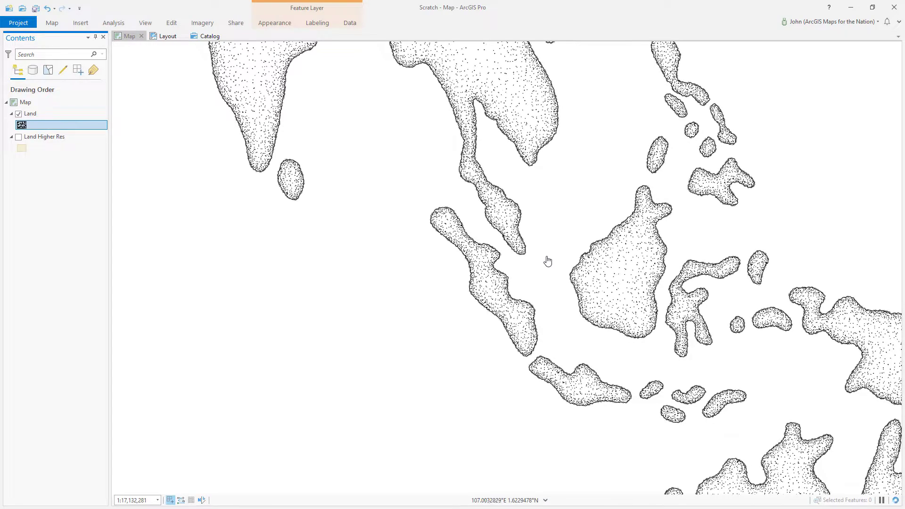
{"action": "scroll", "coordinate": [621, 284], "scroll_direction": "down", "scroll_amount": 5}
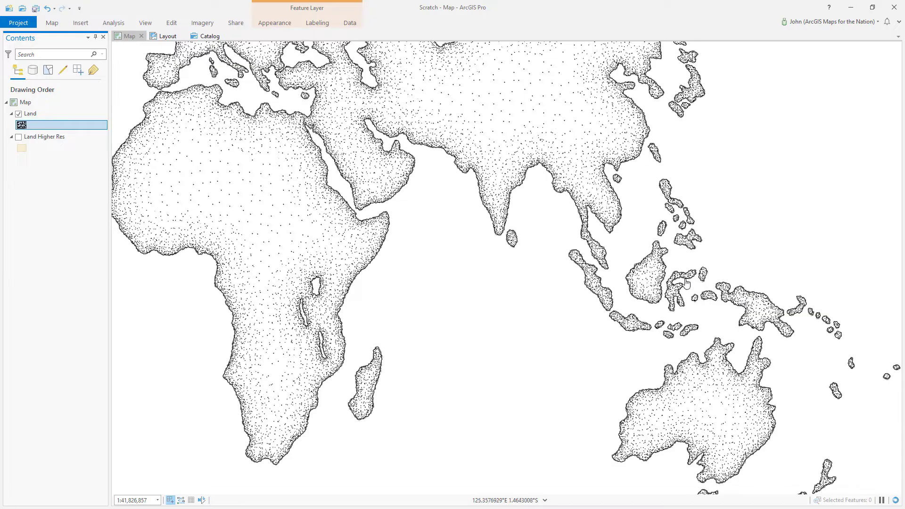
{"action": "scroll", "coordinate": [622, 269], "scroll_direction": "down", "scroll_amount": 3}
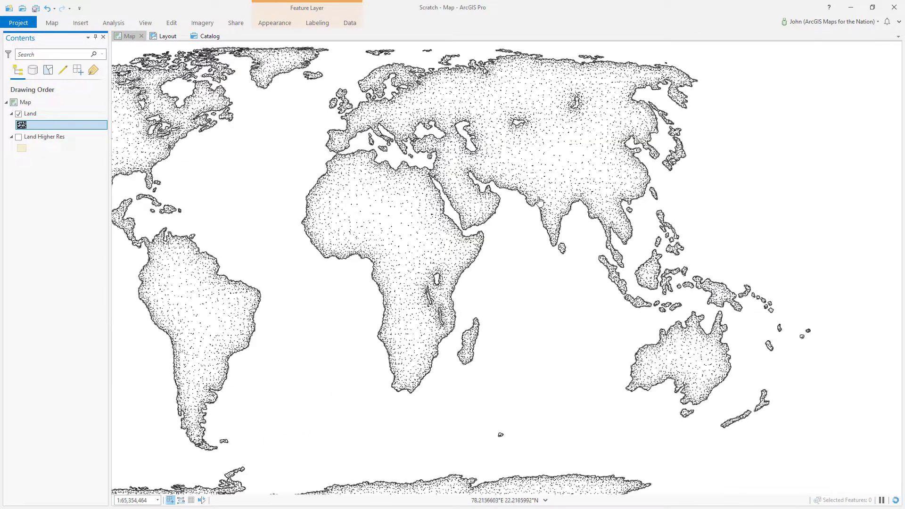
{"action": "left_click_drag", "start_coordinate": [297, 145], "coordinate": [350, 206]}
{"action": "scroll", "coordinate": [412, 194], "scroll_direction": "up", "scroll_amount": 5}
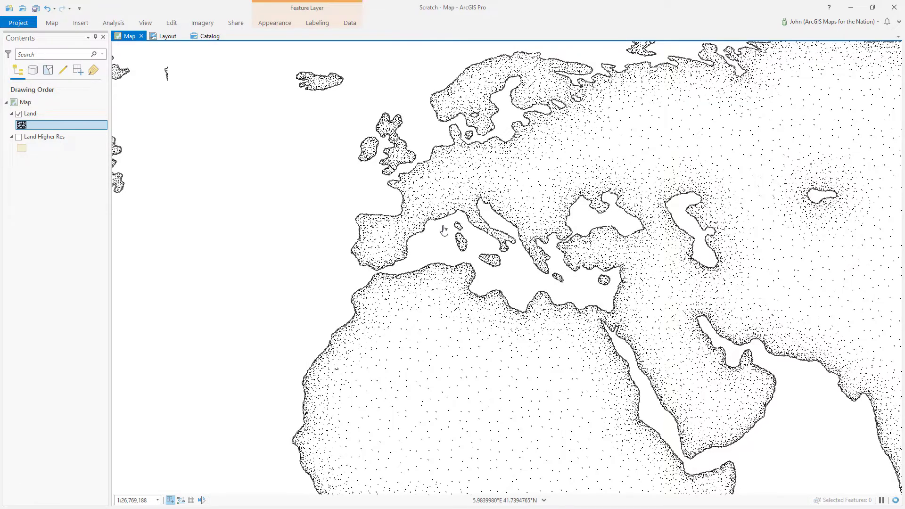
{"action": "scroll", "coordinate": [493, 240], "scroll_direction": "up", "scroll_amount": 2}
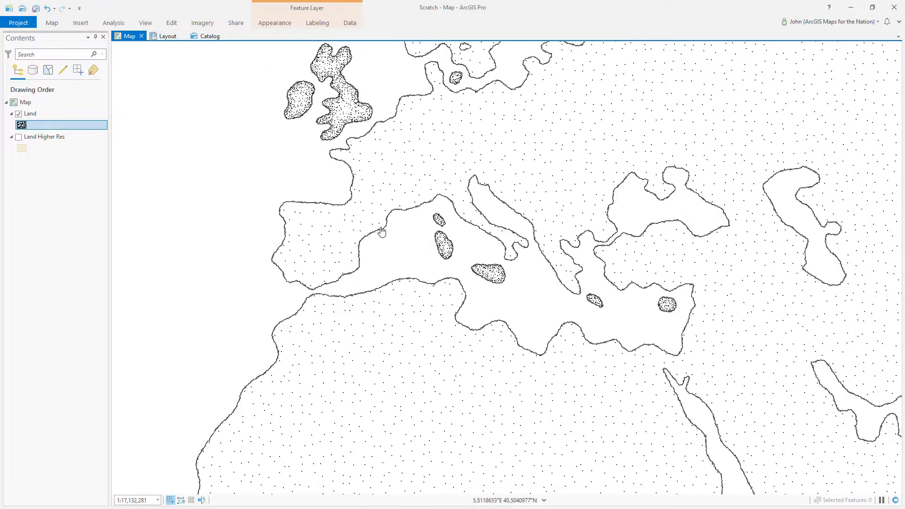
{"action": "scroll", "coordinate": [340, 230], "scroll_direction": "down", "scroll_amount": 4}
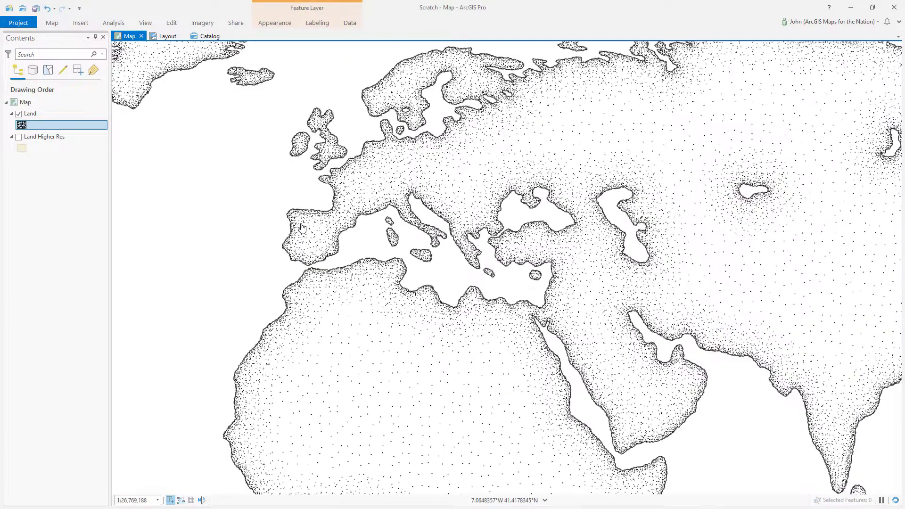
{"action": "scroll", "coordinate": [637, 204], "scroll_direction": "up", "scroll_amount": 1}
{"action": "scroll", "coordinate": [638, 205], "scroll_direction": "down", "scroll_amount": 2}
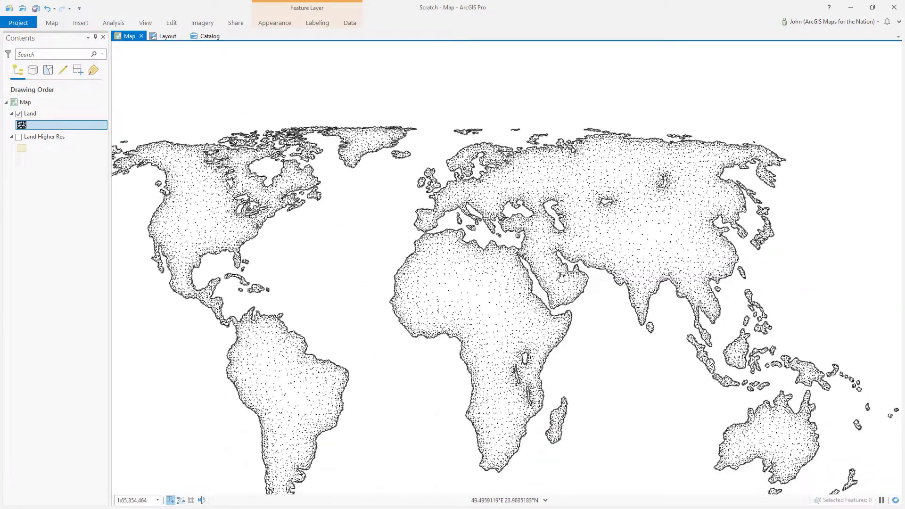
{"action": "left_click_drag", "start_coordinate": [538, 244], "coordinate": [560, 198]}
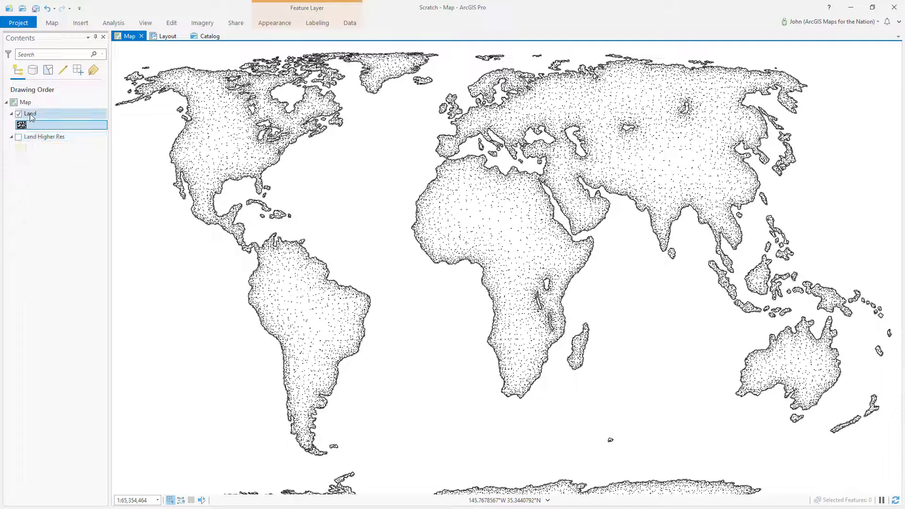
{"action": "left_click", "coordinate": [56, 213]}
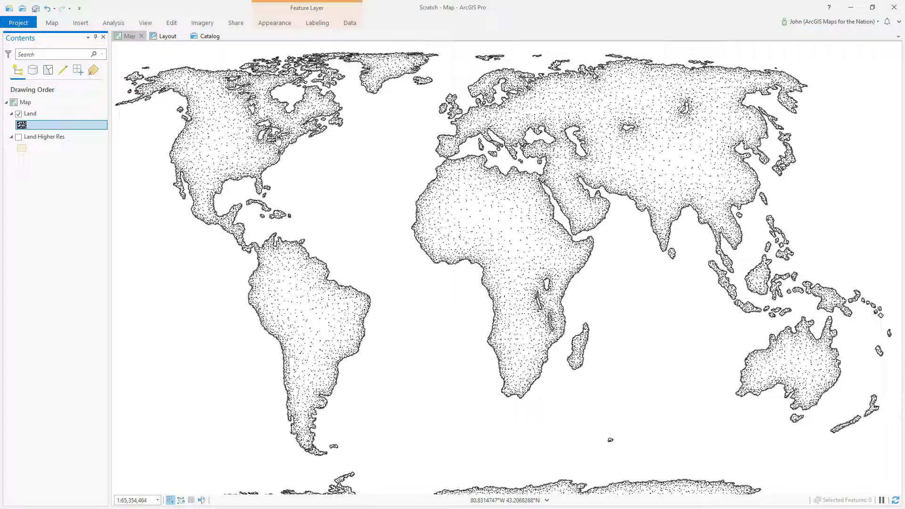
{"action": "scroll", "coordinate": [268, 131], "scroll_direction": "up", "scroll_amount": 3}
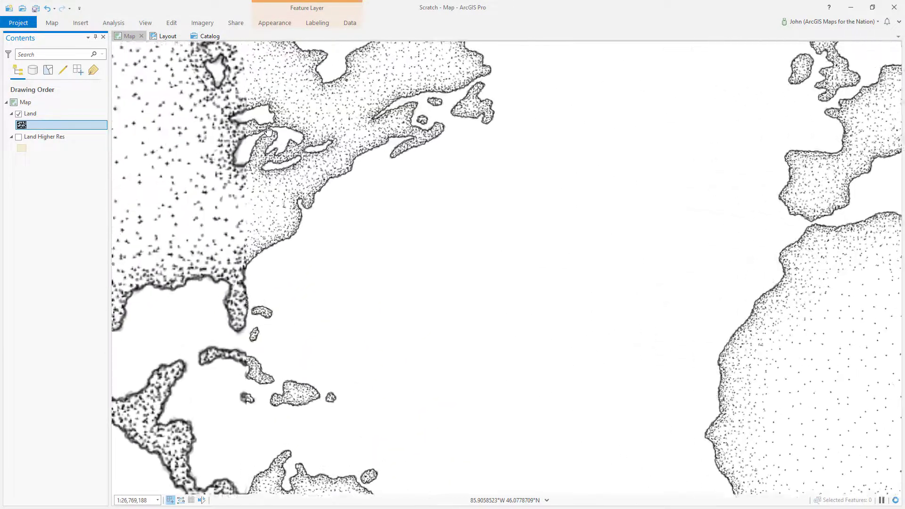
{"action": "left_click_drag", "start_coordinate": [398, 198], "coordinate": [437, 251]}
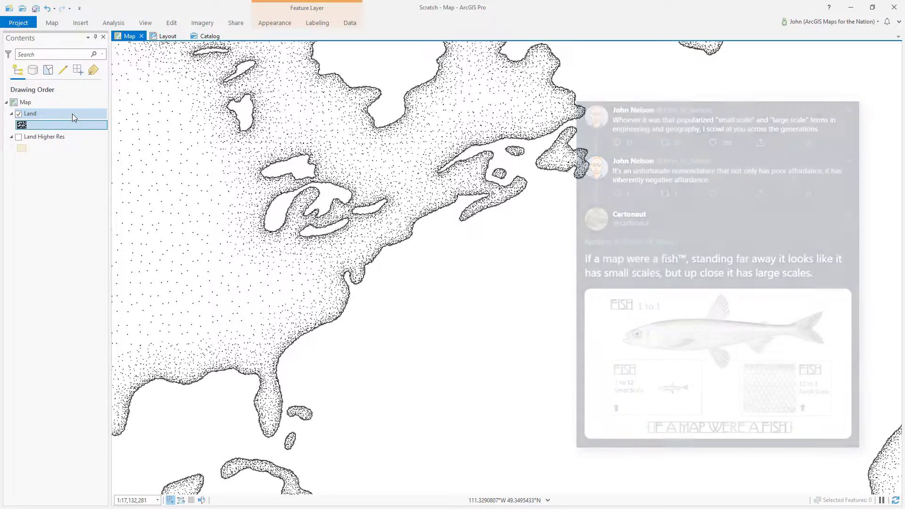
Show the Land Higher Res layer, compare its coastlines with the stippled Land layer, and leave Land hidden
{"action": "left_click", "coordinate": [18, 114]}
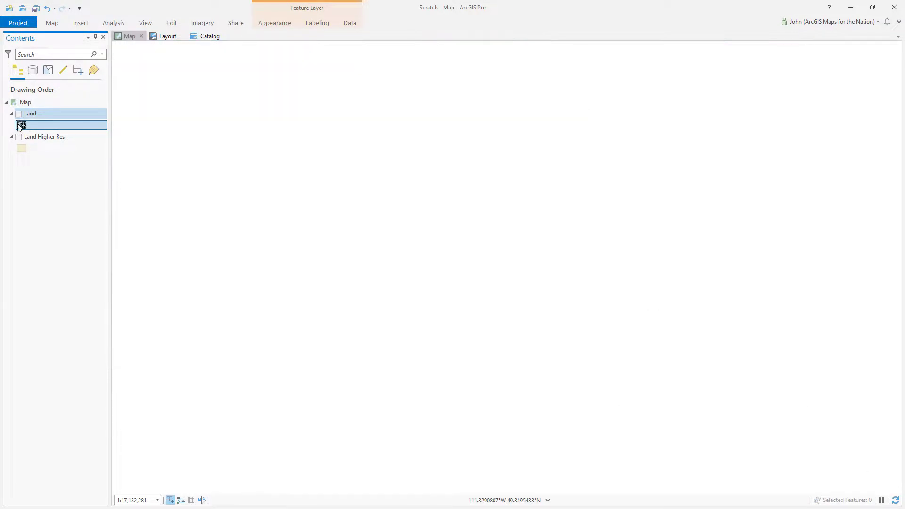
{"action": "left_click", "coordinate": [18, 136]}
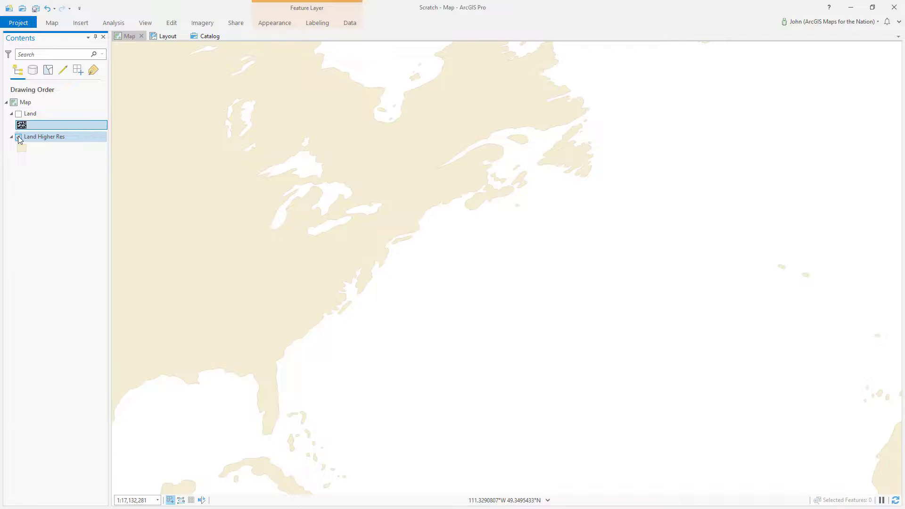
{"action": "left_click", "coordinate": [18, 113]}
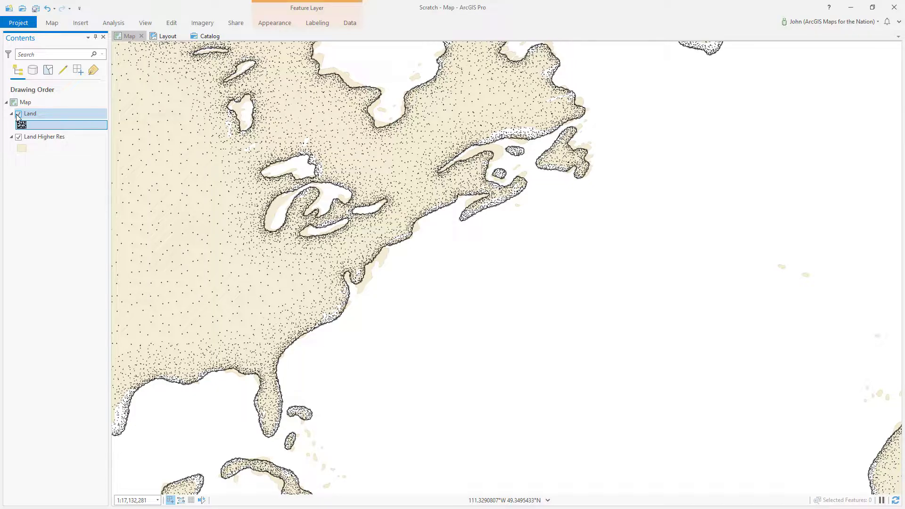
{"action": "left_click", "coordinate": [20, 125]}
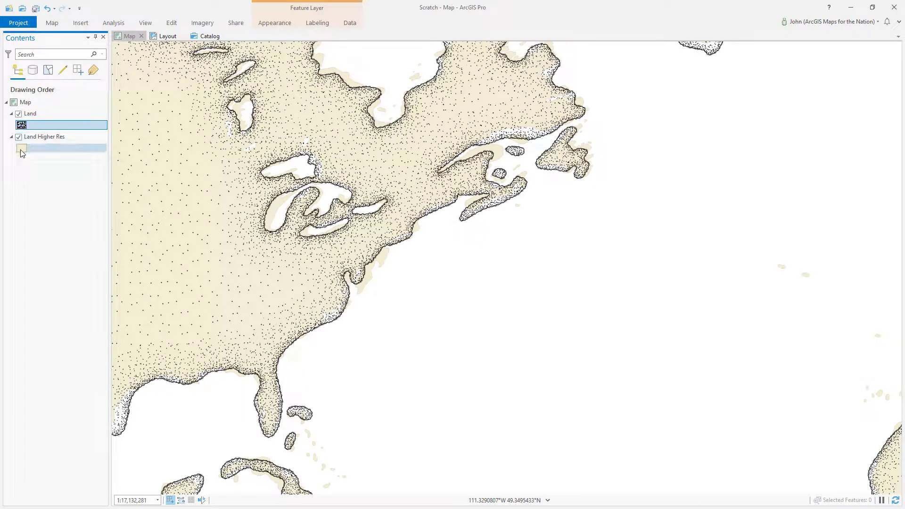
{"action": "left_click", "coordinate": [19, 113]}
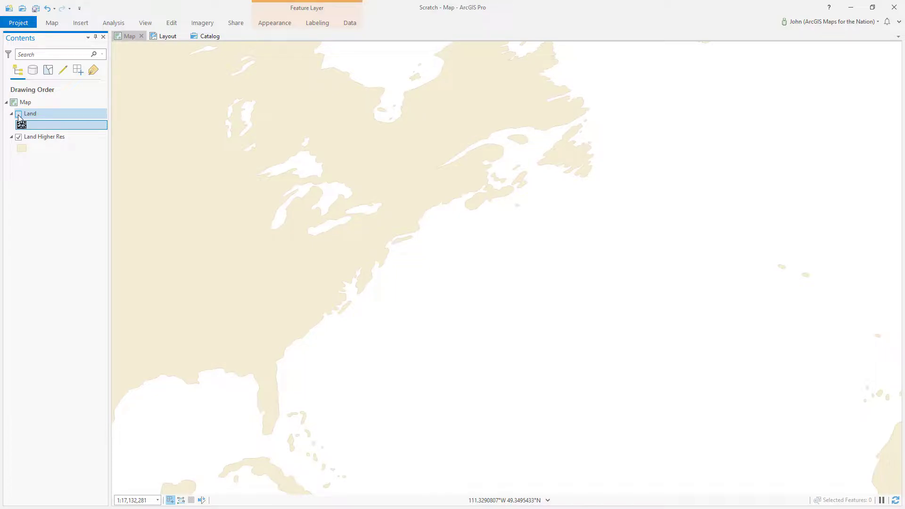
Show the Land layer over Land Higher Res to compare their coastlines at a smaller scale, and leave only Land visible
{"action": "left_click", "coordinate": [19, 114]}
{"action": "left_click", "coordinate": [18, 114]}
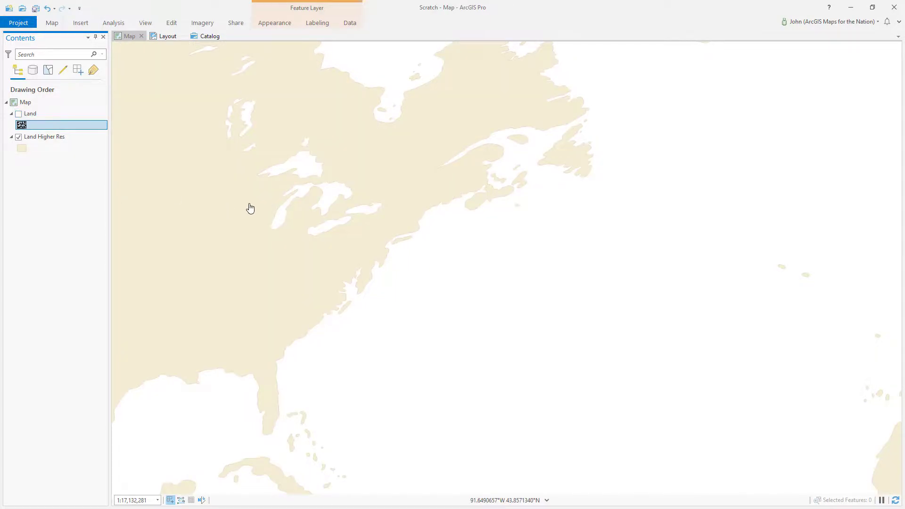
{"action": "left_click", "coordinate": [19, 114]}
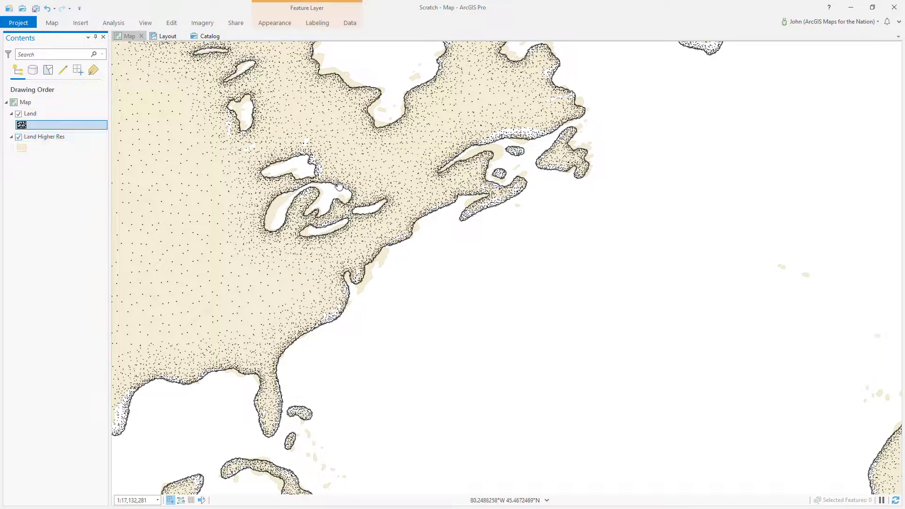
{"action": "scroll", "coordinate": [286, 152], "scroll_direction": "down", "scroll_amount": 1}
{"action": "scroll", "coordinate": [264, 147], "scroll_direction": "down", "scroll_amount": 1}
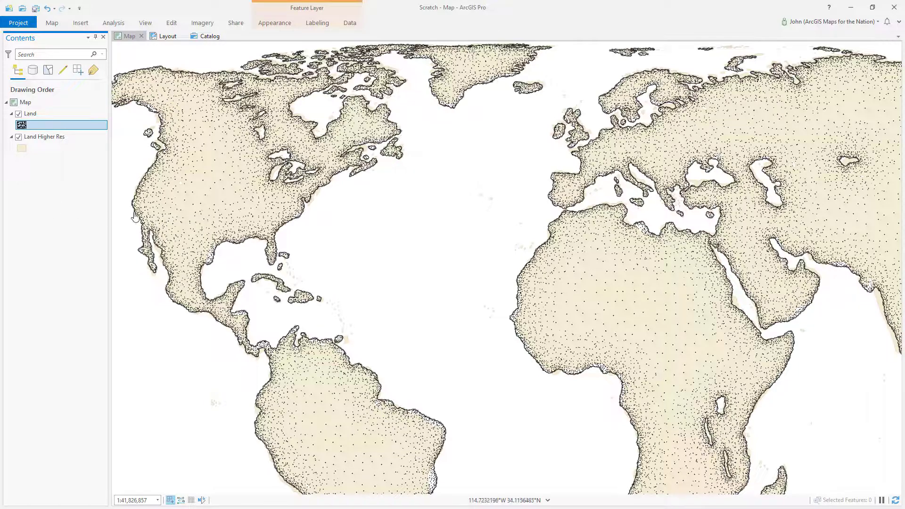
{"action": "left_click", "coordinate": [18, 137]}
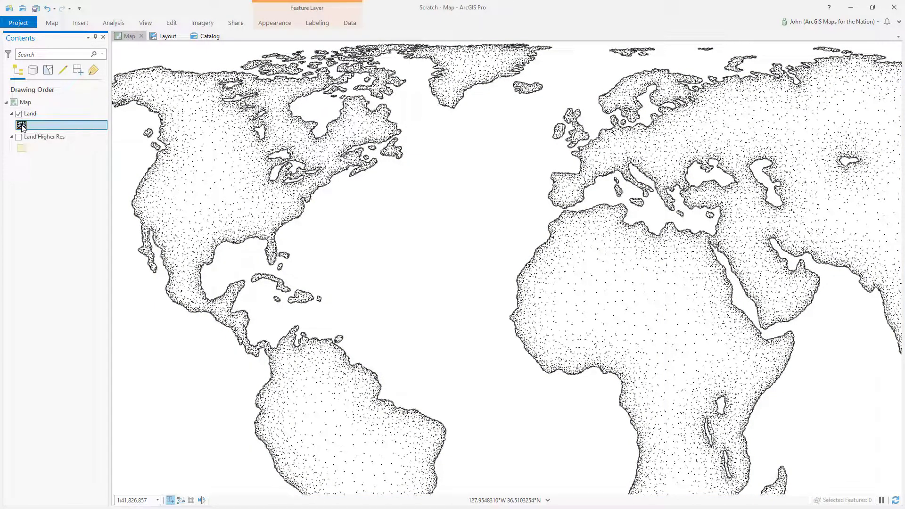
Save the Land layer's polygon symbol to the Favorites style under the name Stipple
{"action": "left_click", "coordinate": [21, 125]}
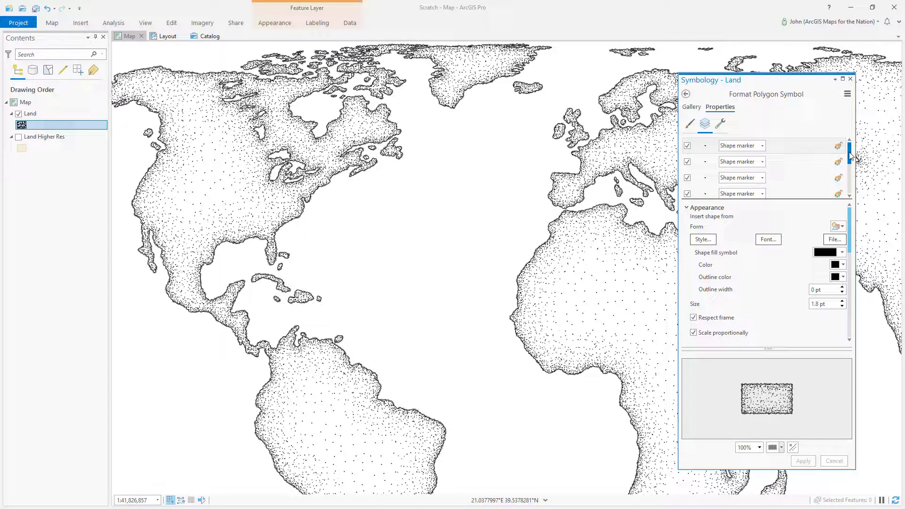
{"action": "mouse_move", "coordinate": [850, 157]}
{"action": "left_mouse_down"}
{"action": "mouse_move", "coordinate": [847, 173]}
{"action": "mouse_move", "coordinate": [848, 148]}
{"action": "left_mouse_up"}
{"action": "left_click", "coordinate": [847, 95]}
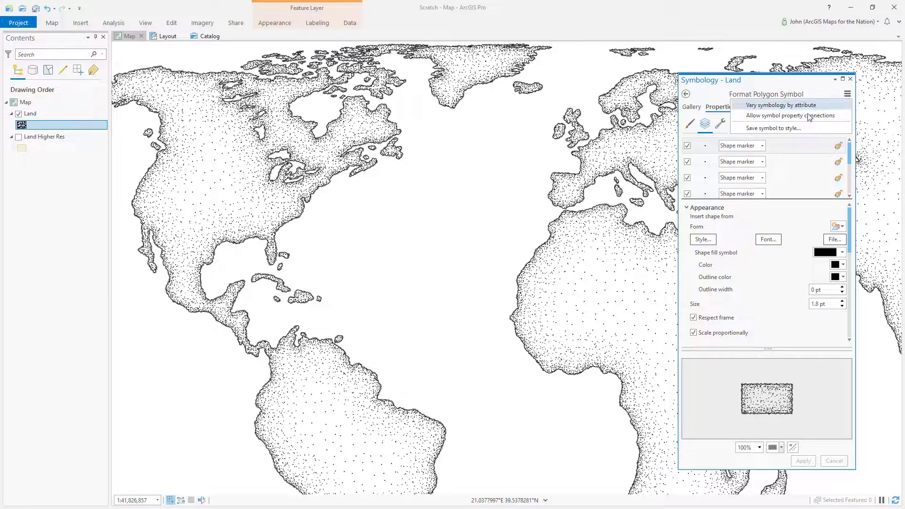
{"action": "left_click", "coordinate": [781, 128]}
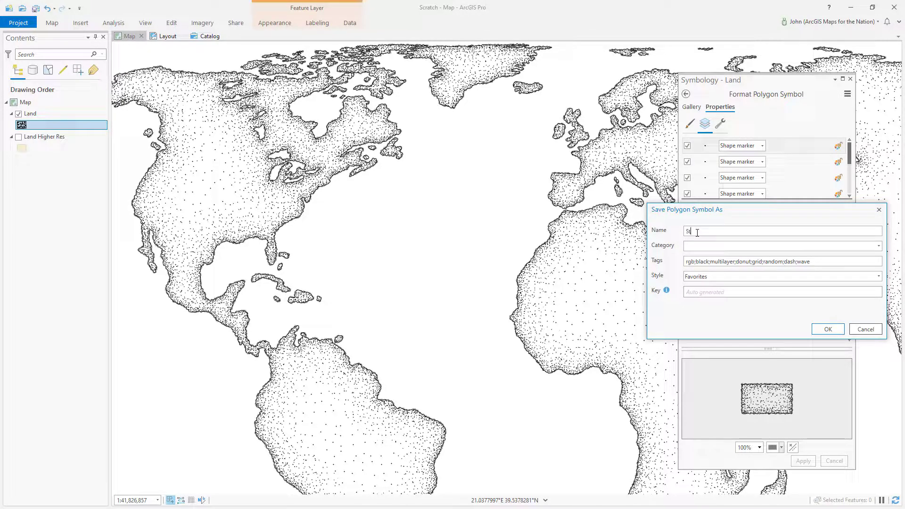
{"action": "type", "text": "ipple"}
{"action": "left_click", "coordinate": [827, 330]}
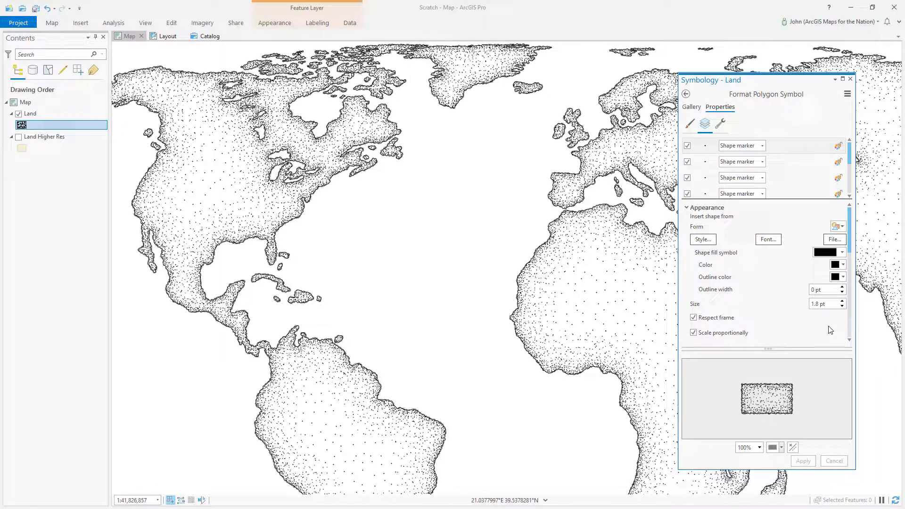
Hide Land, show Land Higher Res, and apply the saved Stipple symbol from Favorites to Land Higher Res
{"action": "left_click", "coordinate": [19, 114]}
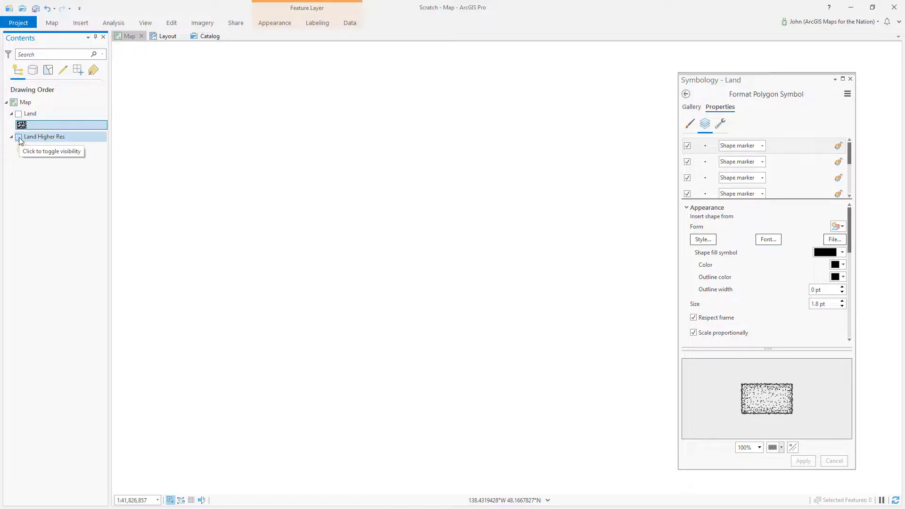
{"action": "left_click", "coordinate": [19, 137]}
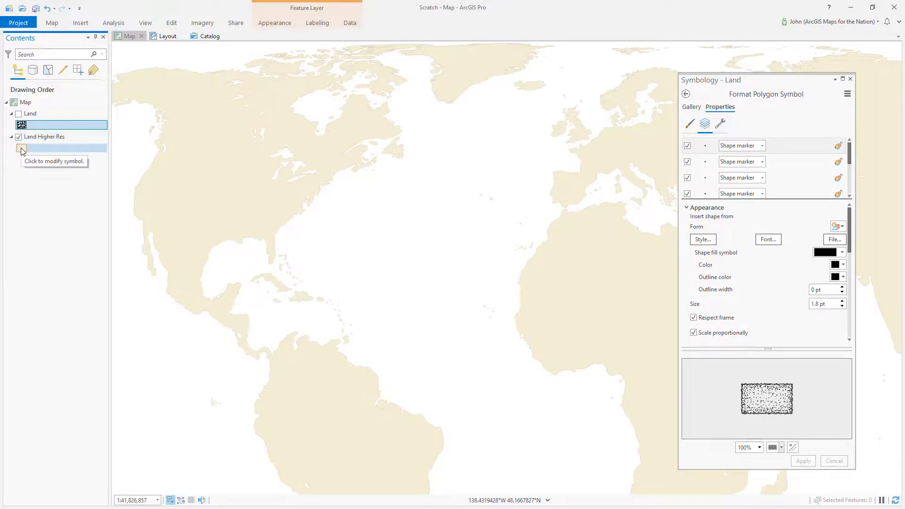
{"action": "left_click", "coordinate": [21, 149]}
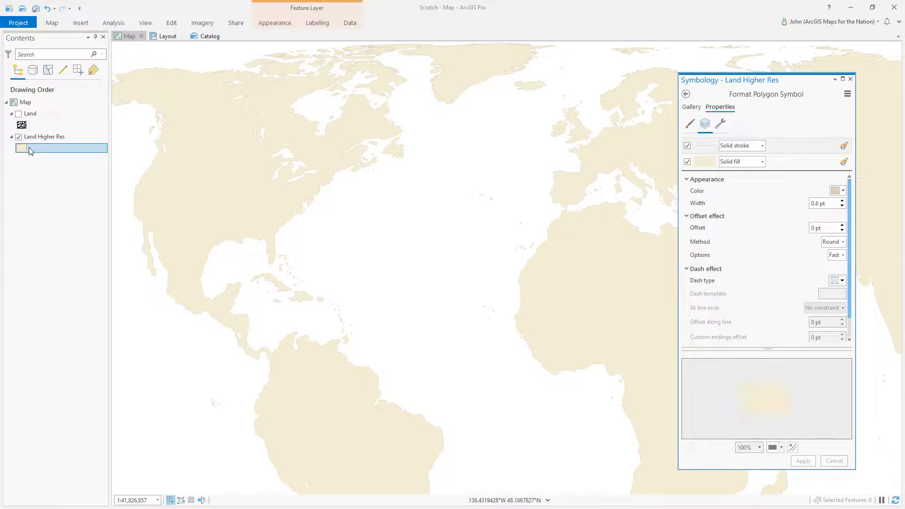
{"action": "left_click", "coordinate": [691, 107]}
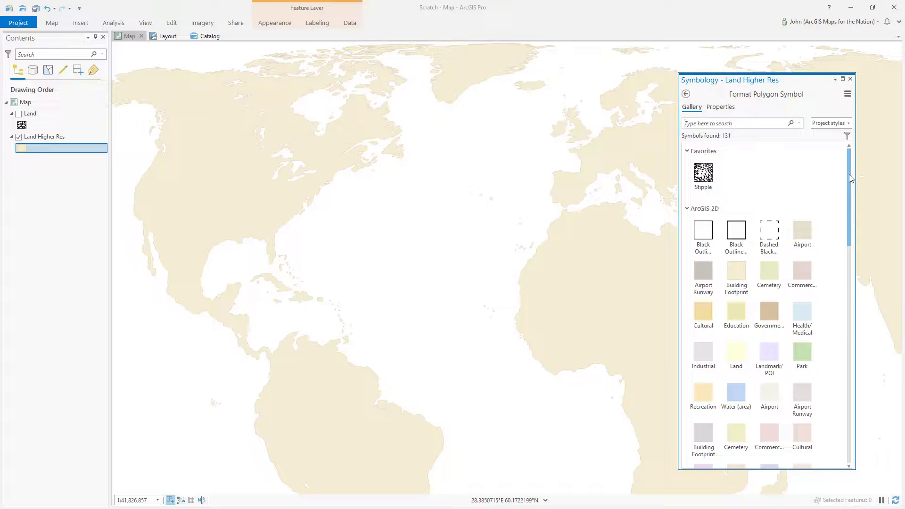
{"action": "mouse_move", "coordinate": [699, 210]}
{"action": "left_click", "coordinate": [691, 210]}
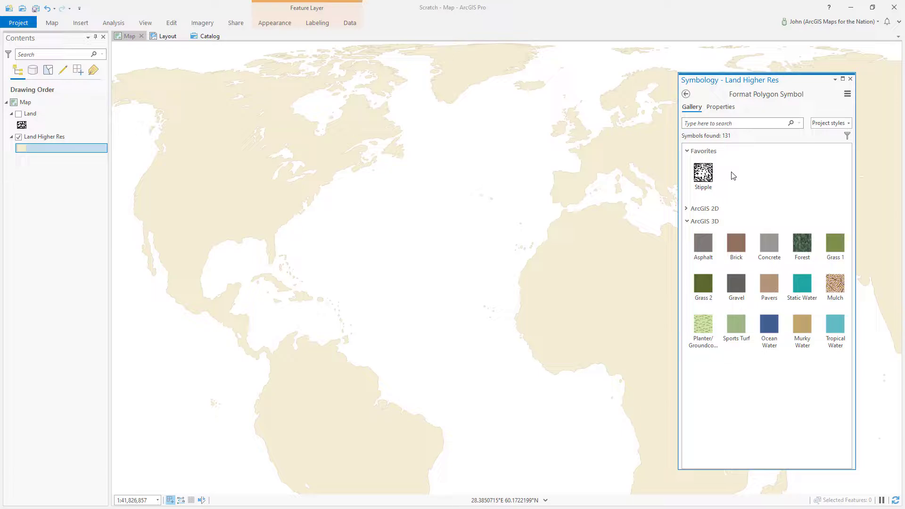
{"action": "left_click", "coordinate": [703, 175]}
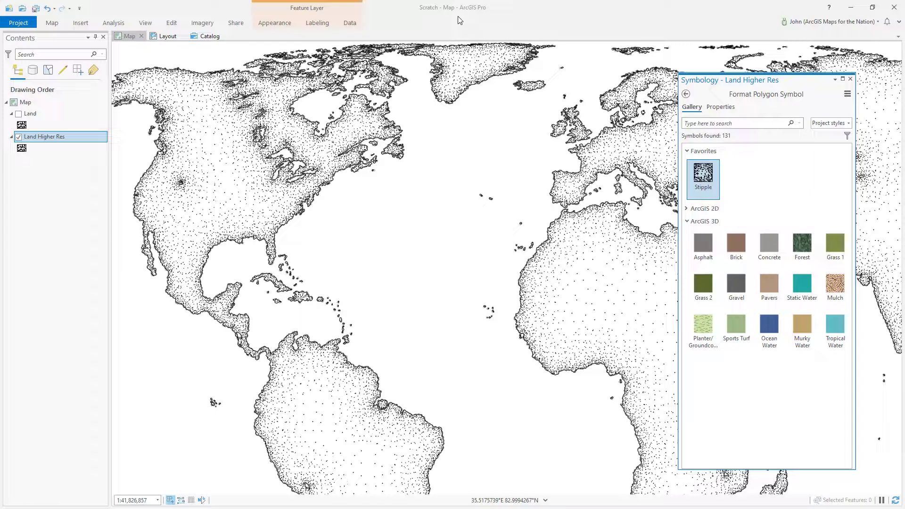
Look through the project's styles in the catalog, including Favorites, ArcGIS Colors and ColorBrewer Schemes (RGB), and return to the map
{"action": "left_click", "coordinate": [205, 36]}
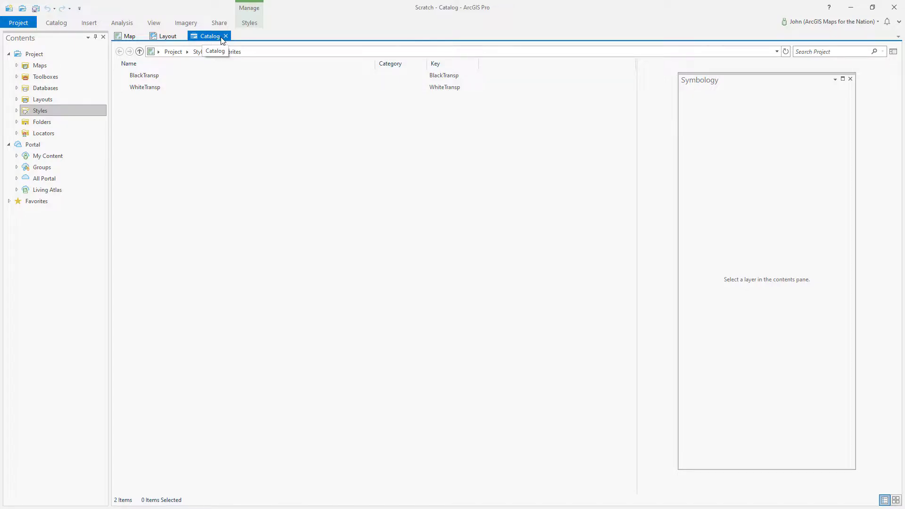
{"action": "left_click", "coordinate": [154, 24]}
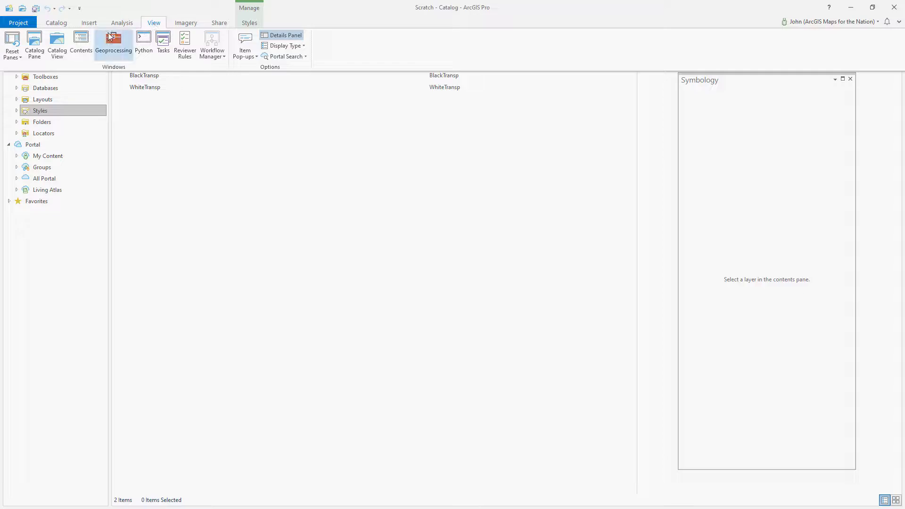
{"action": "left_click", "coordinate": [34, 44]}
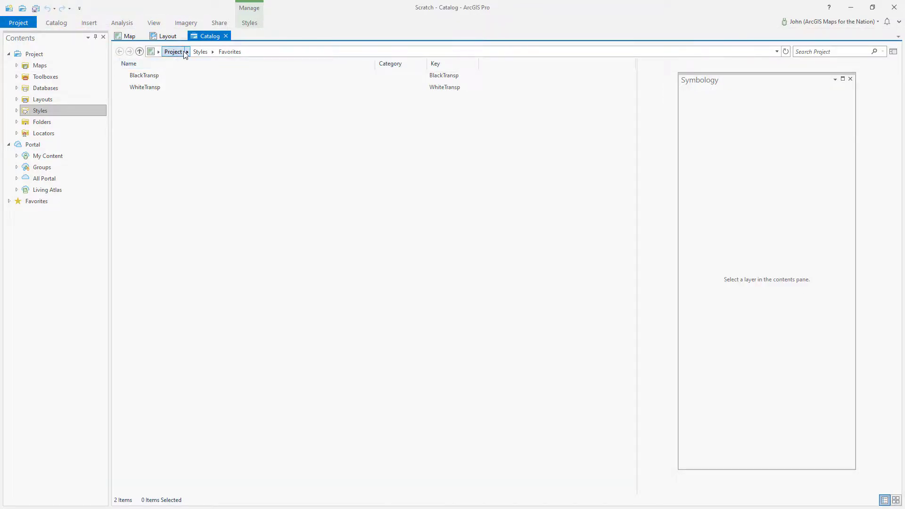
{"action": "left_click", "coordinate": [174, 52]}
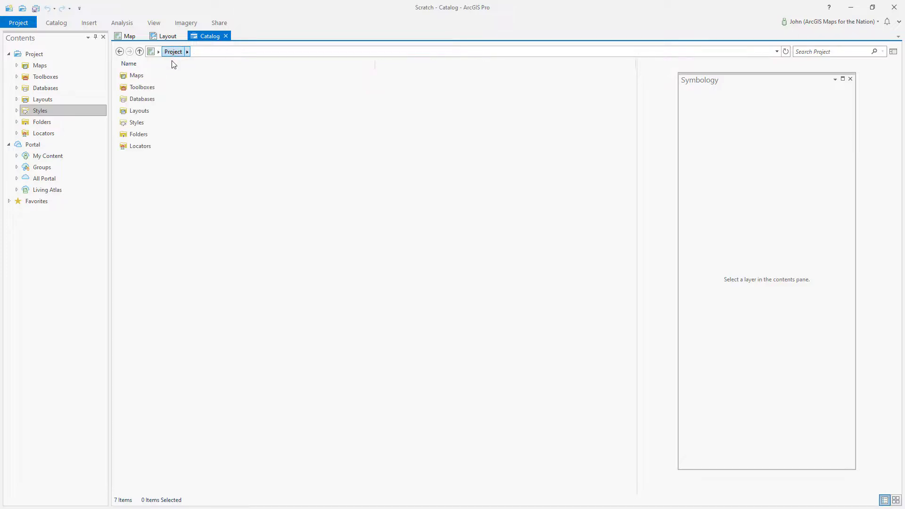
{"action": "left_click", "coordinate": [147, 125]}
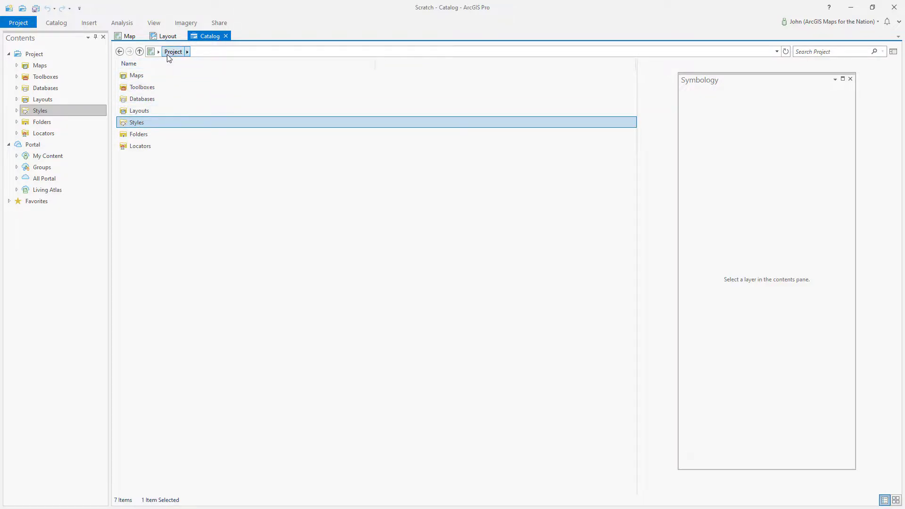
{"action": "double_click", "coordinate": [154, 123]}
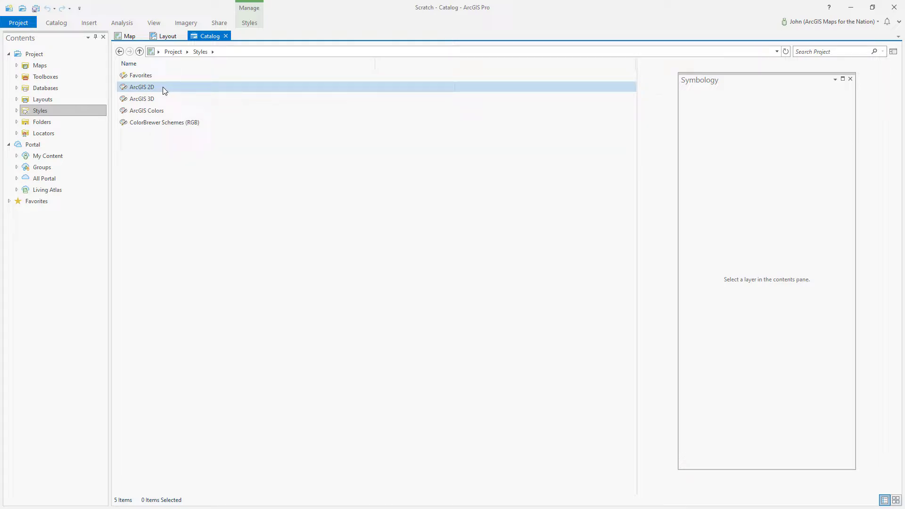
{"action": "left_click", "coordinate": [162, 87]}
{"action": "left_click", "coordinate": [177, 110]}
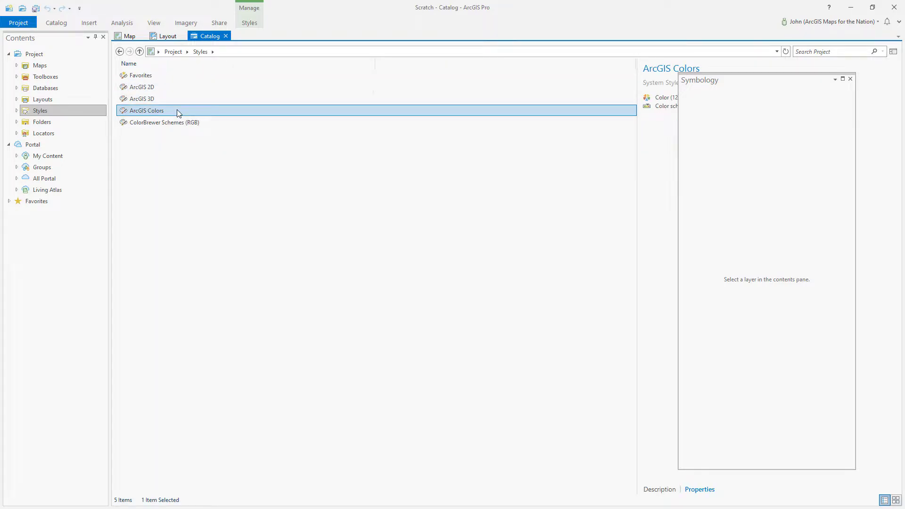
{"action": "left_click", "coordinate": [221, 123]}
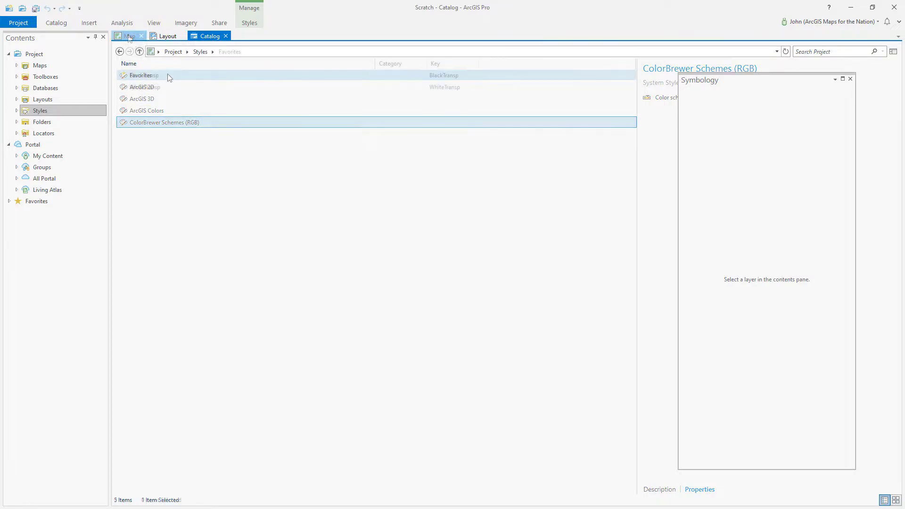
{"action": "left_click", "coordinate": [129, 36]}
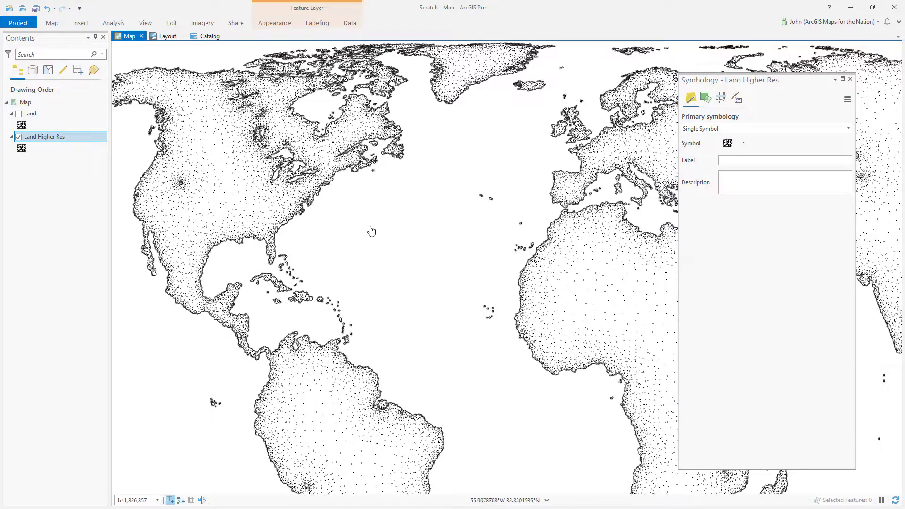
{"action": "left_click", "coordinate": [51, 222]}
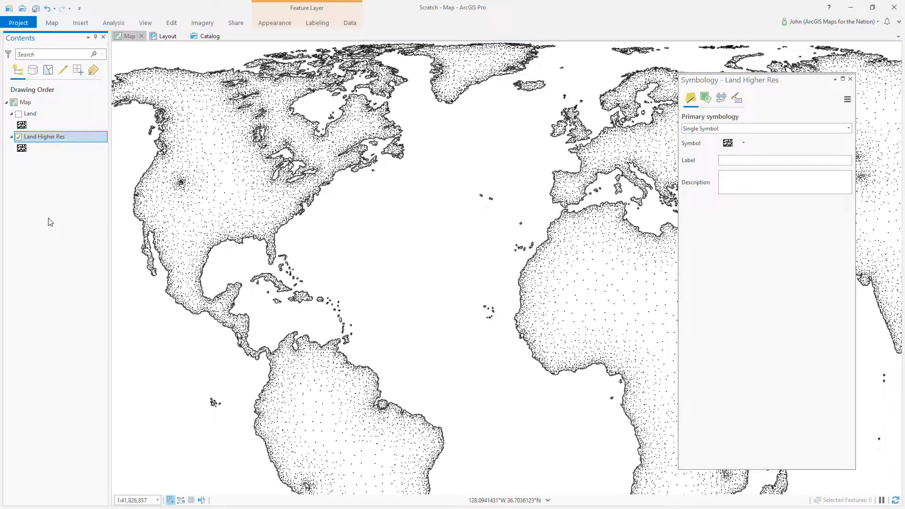